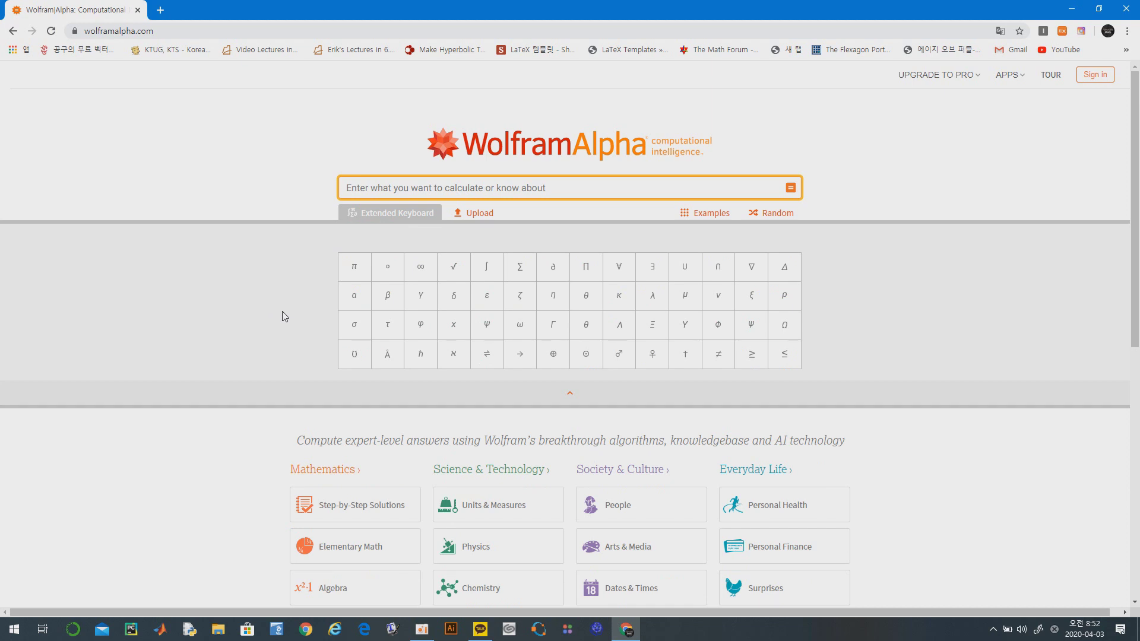
# Compute the indefinite integral of x by submitting the query ∫x.
pyautogui.click(486, 270)
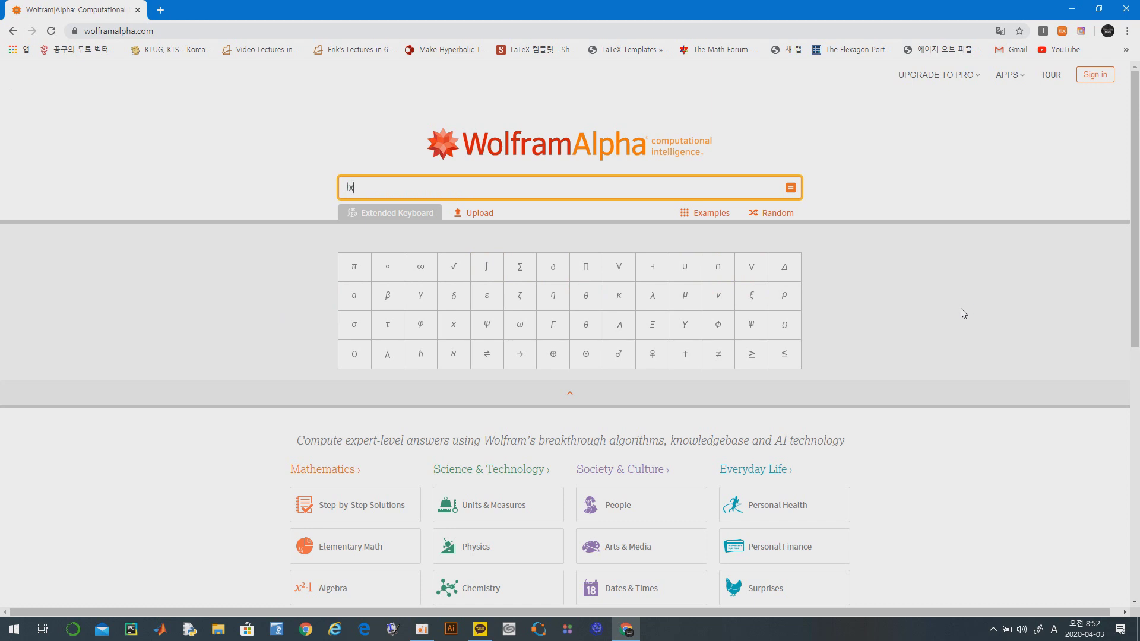
pyautogui.press('Return')
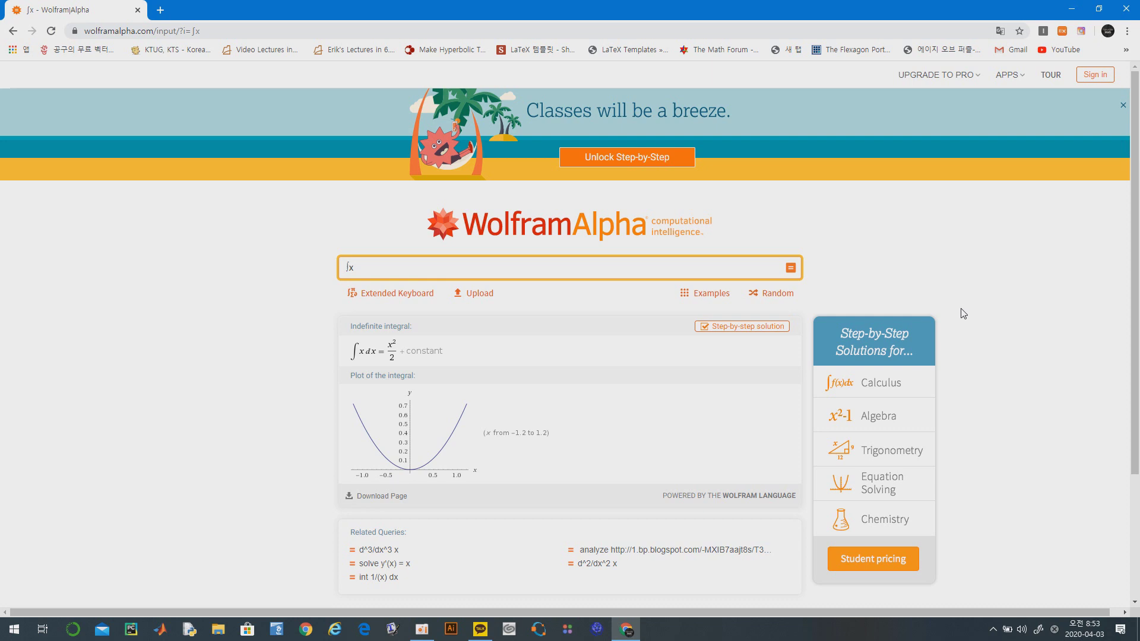
# Return to the home page and open the Geometry examples among the Mathematics topics.
pyautogui.click(580, 236)
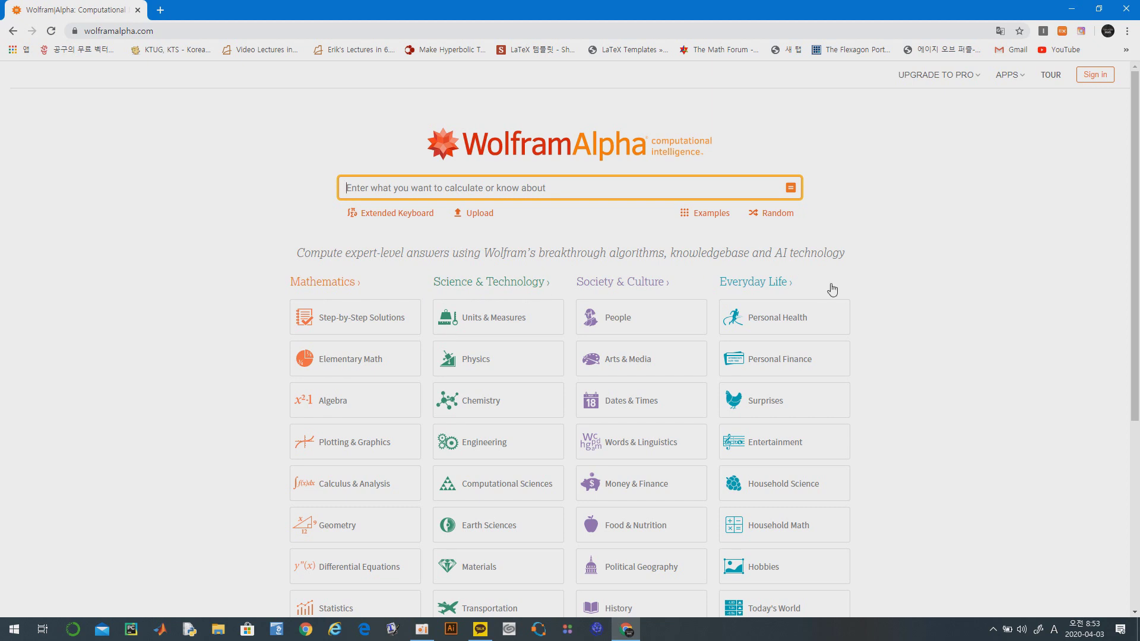
pyautogui.scroll(-2, 952, 432)
pyautogui.scroll(-2, 952, 432)
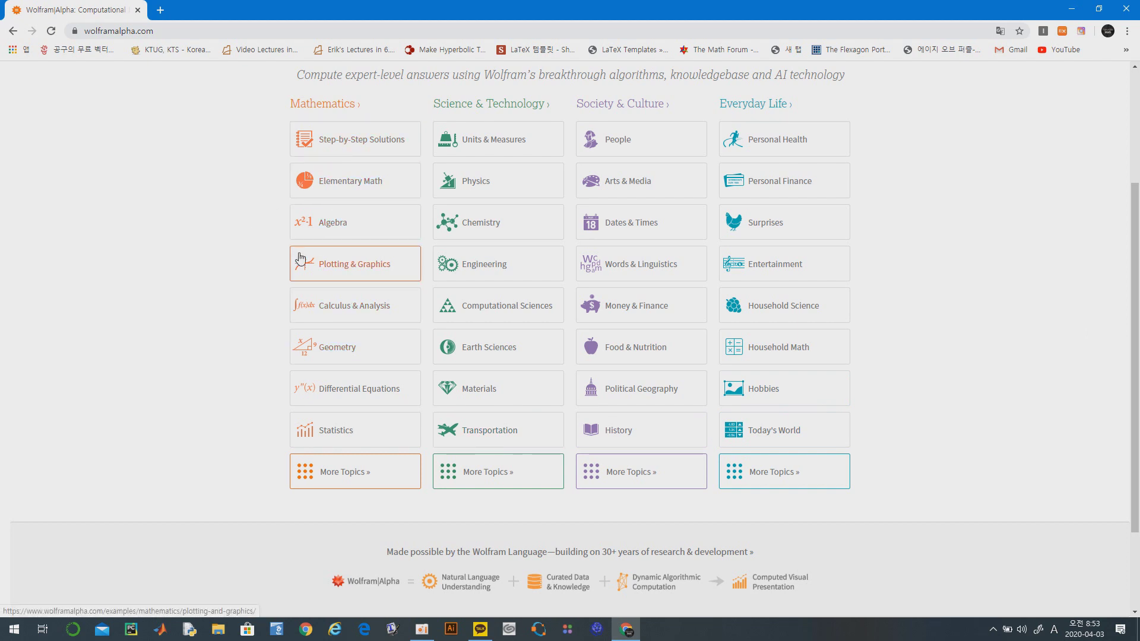
pyautogui.click(356, 355)
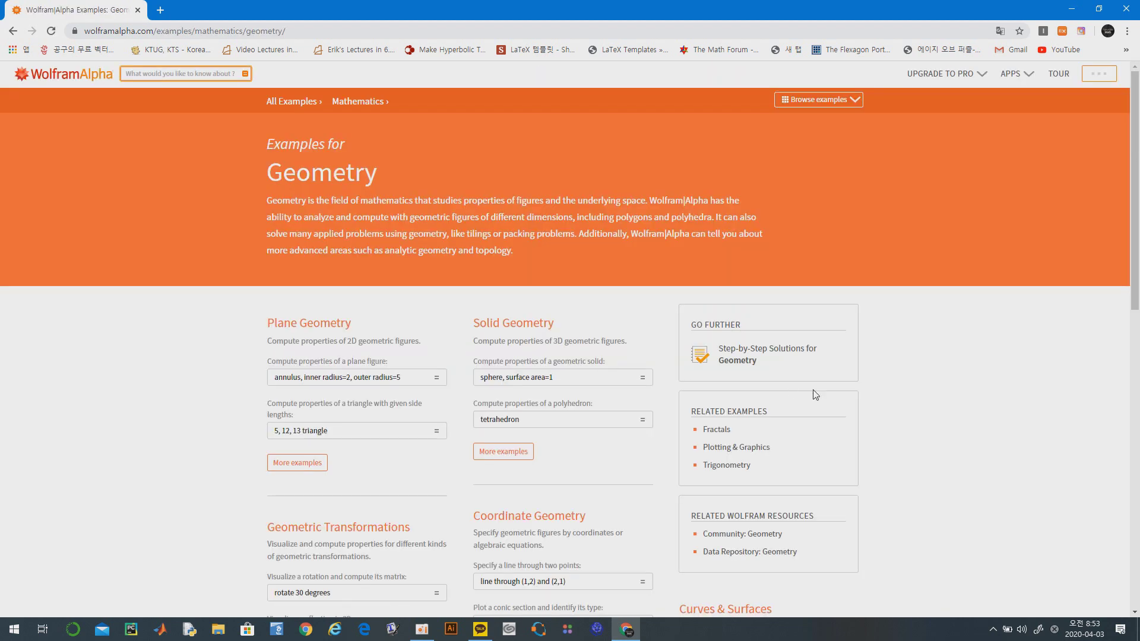
# Run the Coordinate Geometry example x^2 - 2 y^2 = 1 and look through its plot, solutions and derivatives.
pyautogui.scroll(-4, 1023, 466)
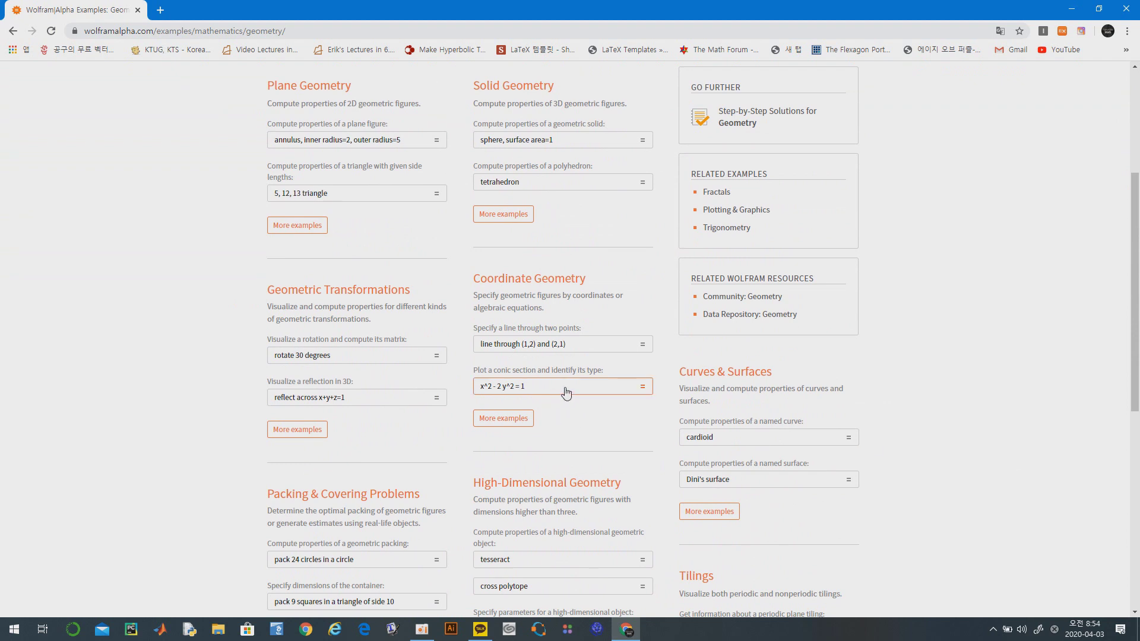
pyautogui.click(584, 389)
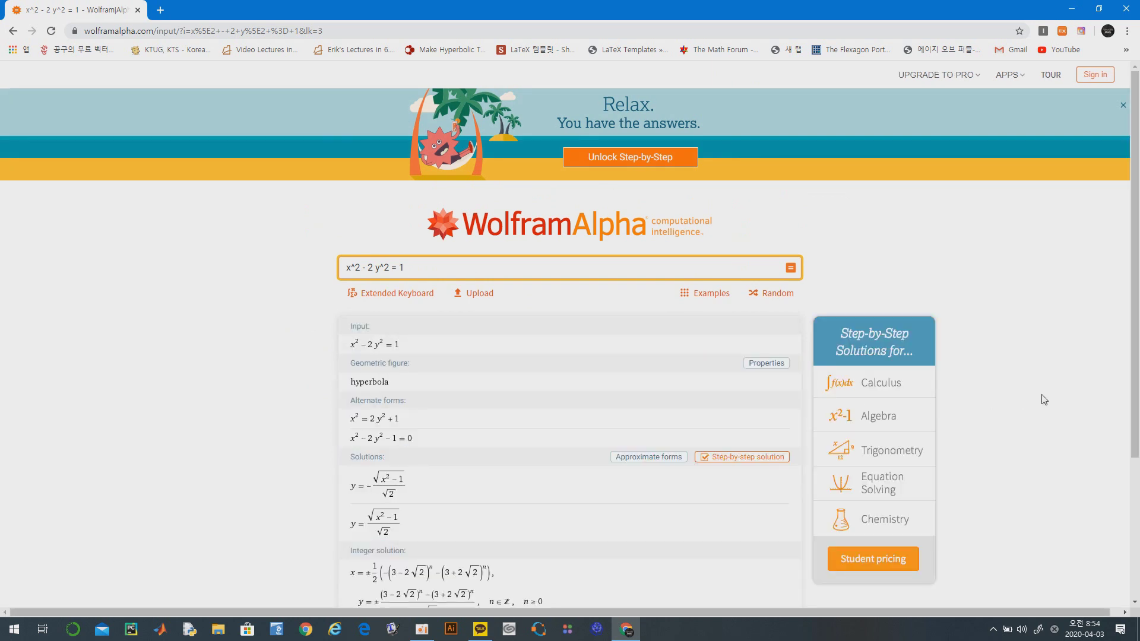
pyautogui.scroll(-4, 1044, 399)
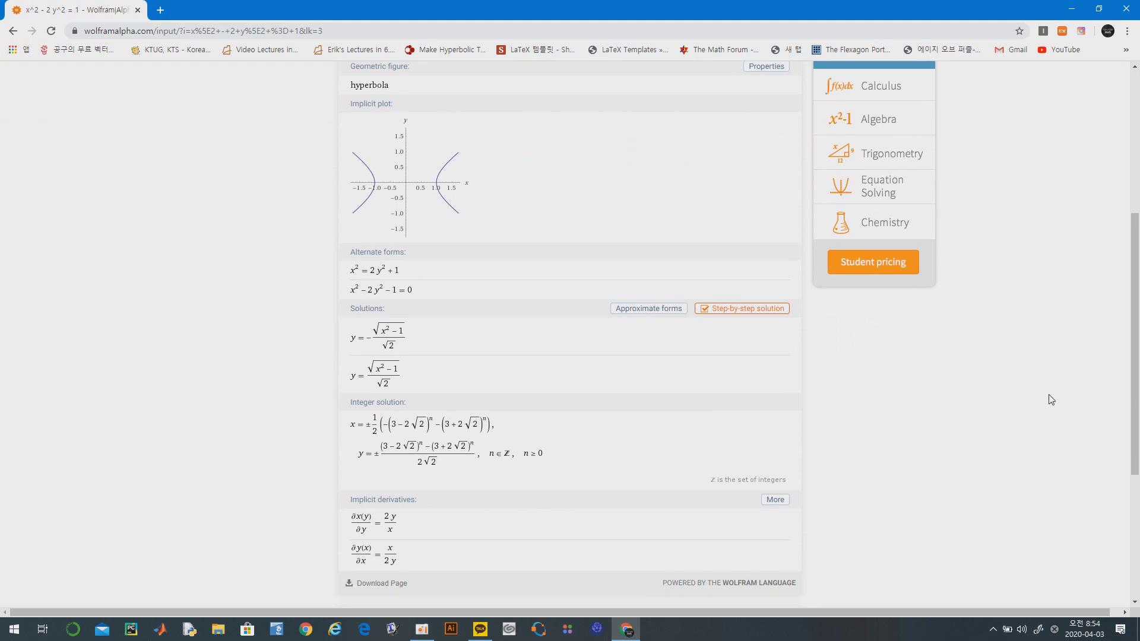
pyautogui.scroll(5, 1050, 399)
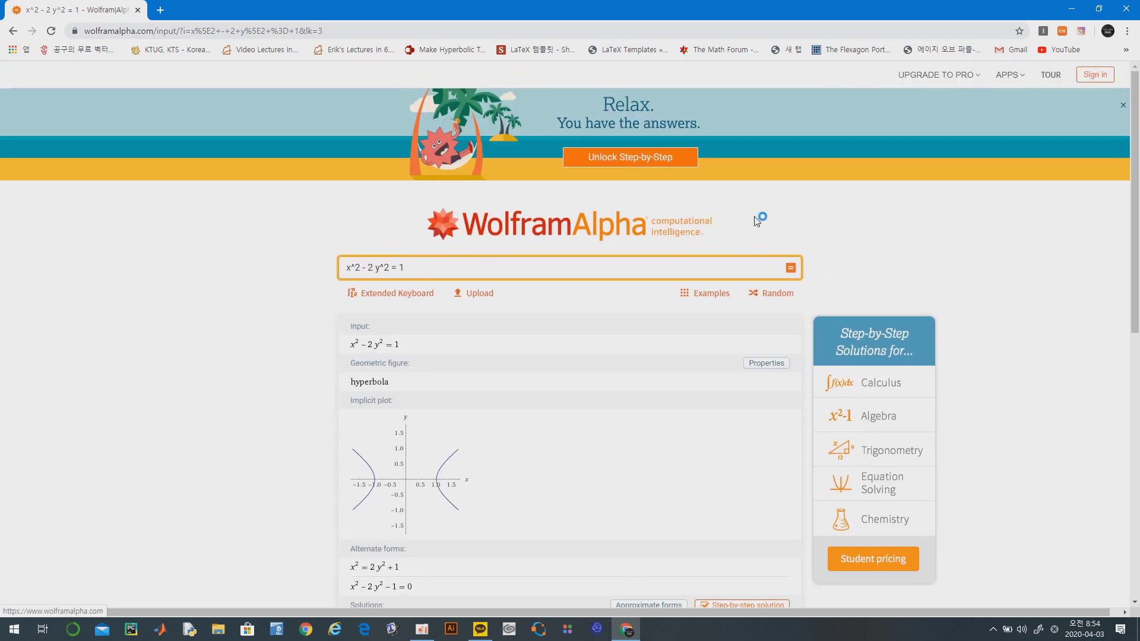
# Load several random example queries one after another and look over their results.
pyautogui.click(779, 297)
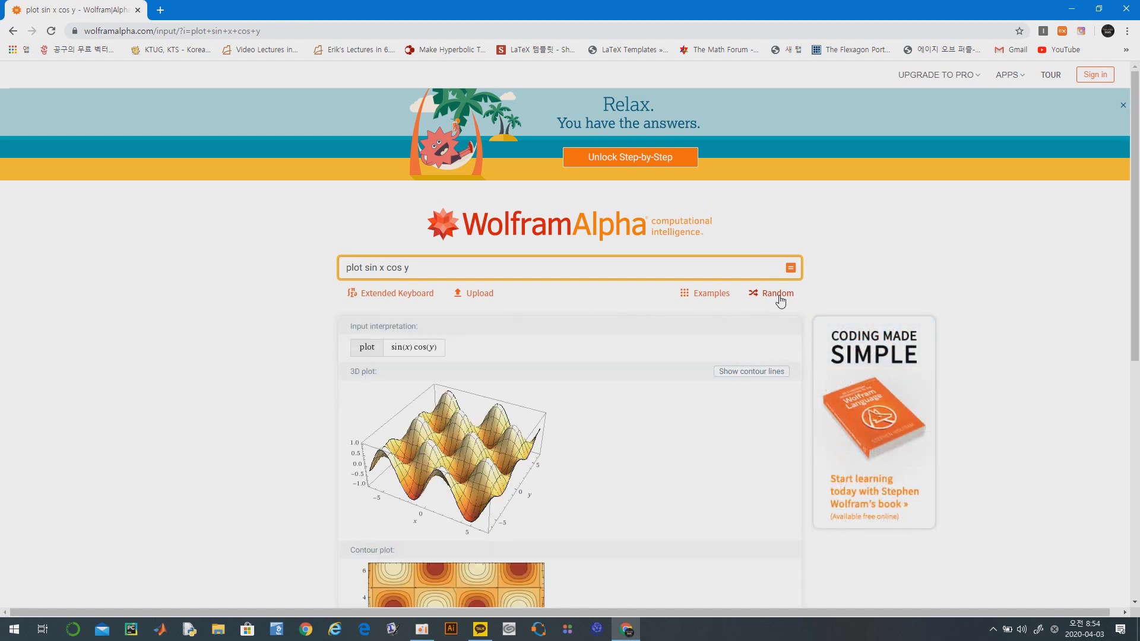
pyautogui.scroll(-3, 780, 356)
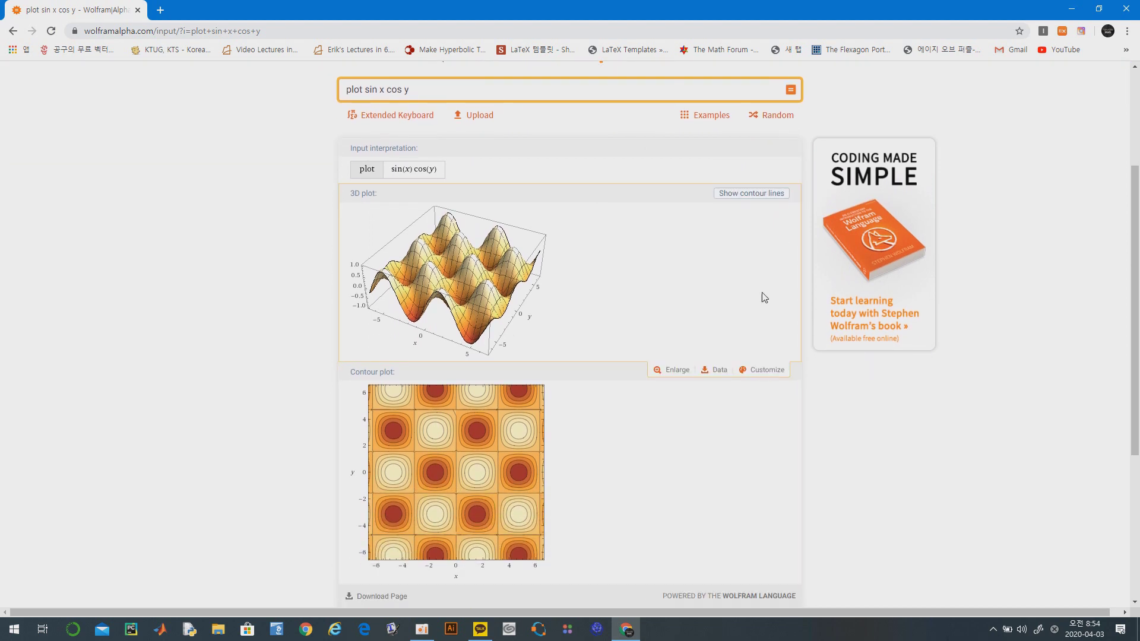
pyautogui.click(771, 115)
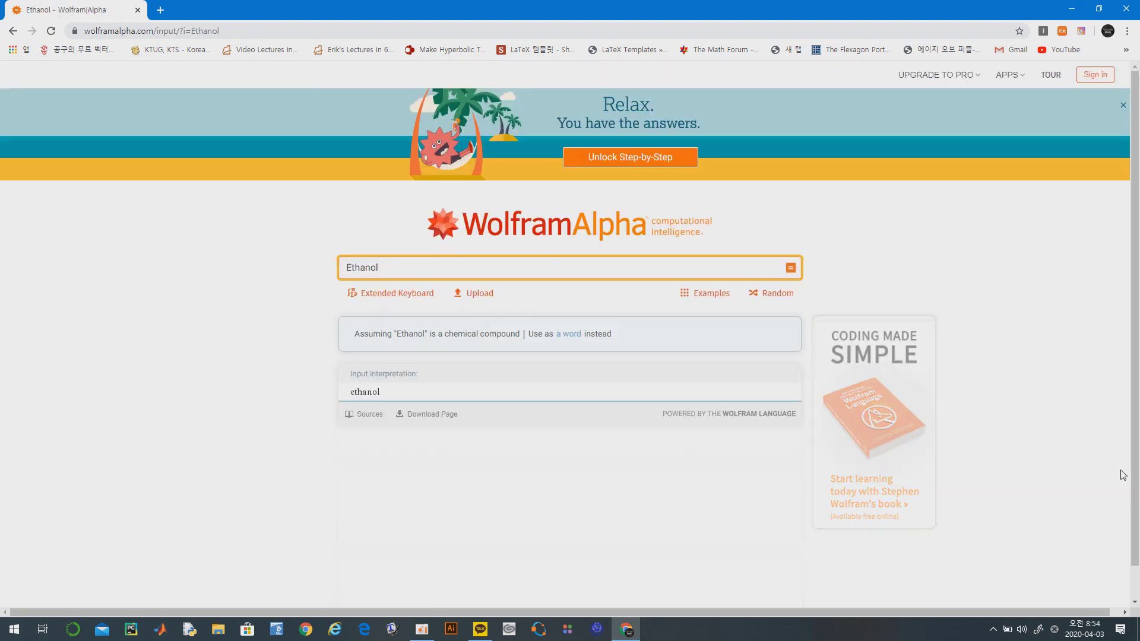
pyautogui.click(767, 295)
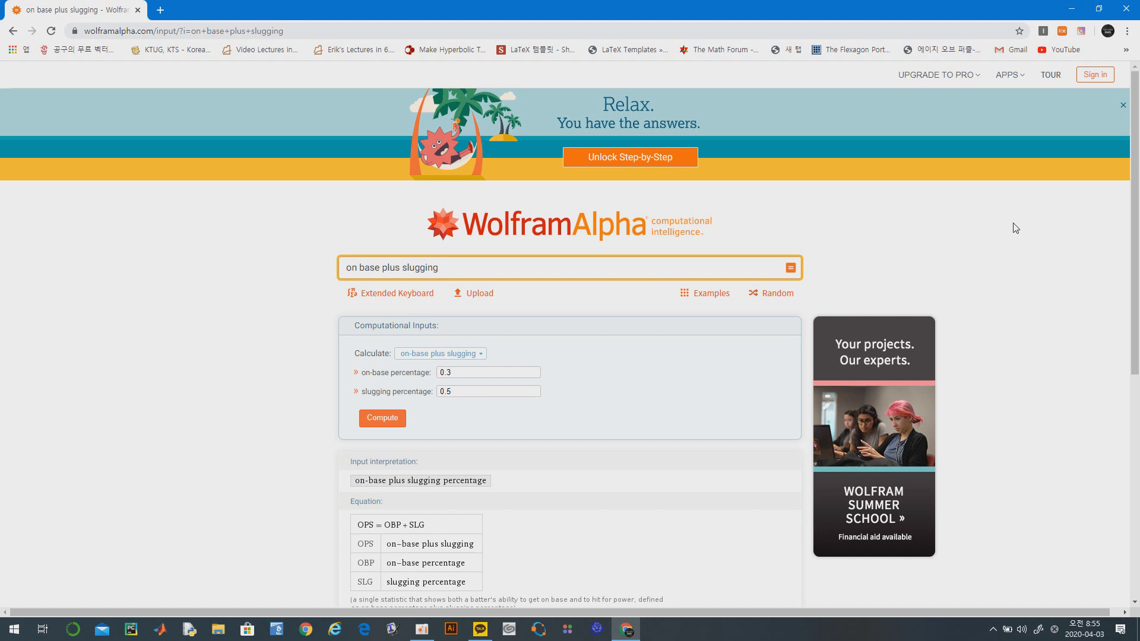
# Open the file upload options and review the supported basic, image, vector graphics and 3D geometry & modeling formats.
pyautogui.click(470, 294)
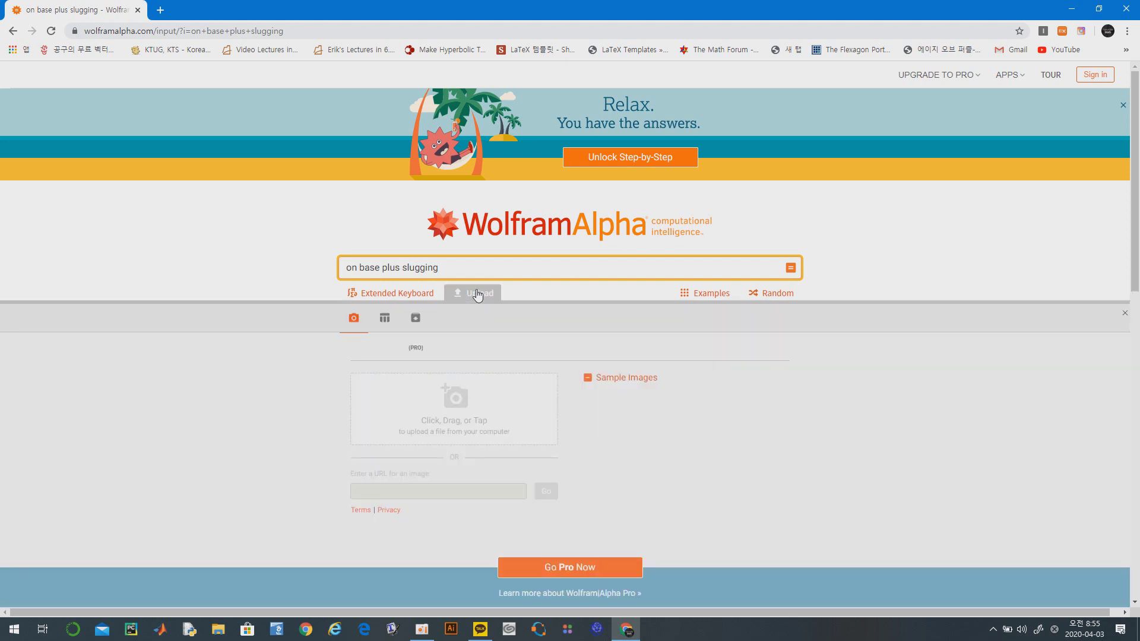
pyautogui.click(415, 318)
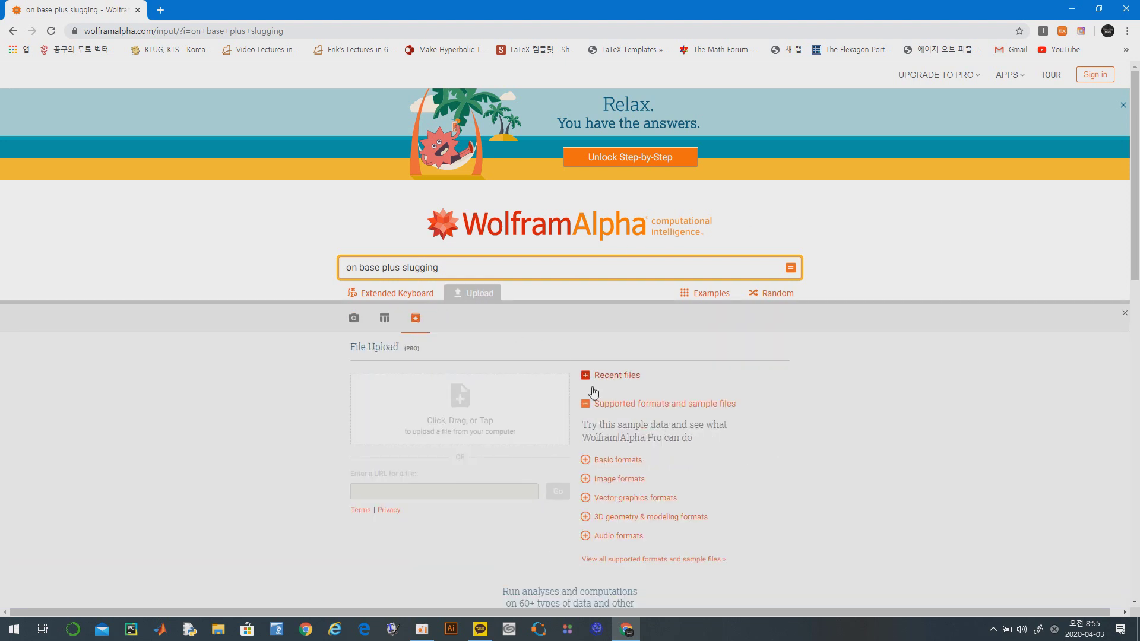
pyautogui.click(596, 464)
pyautogui.scroll(-2, 590, 475)
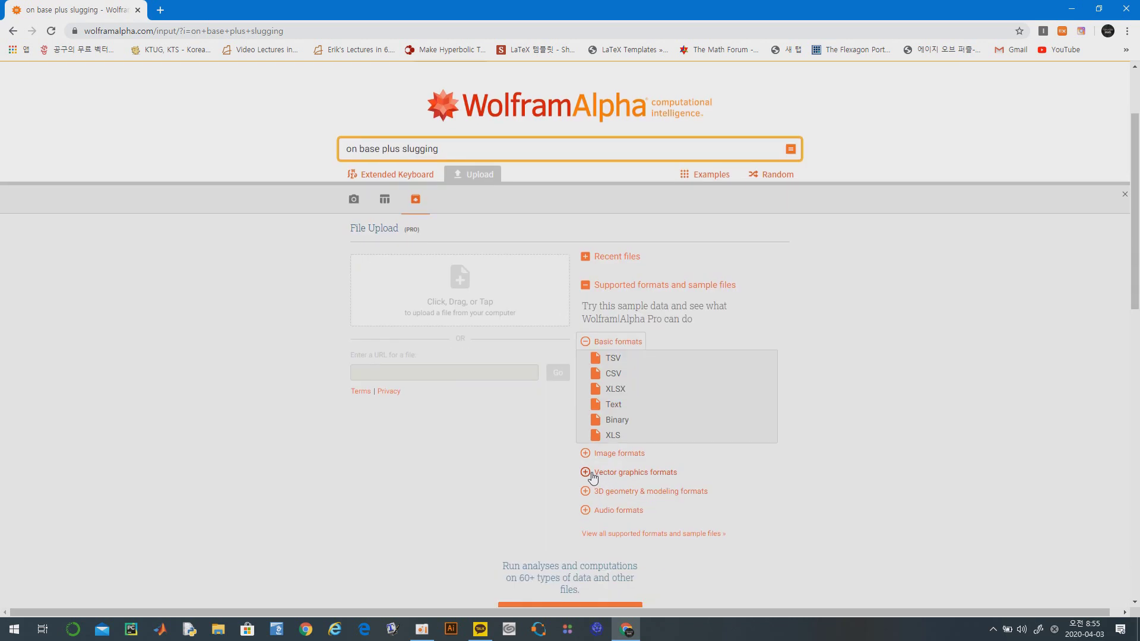
pyautogui.click(585, 453)
pyautogui.scroll(-4, 586, 460)
pyautogui.click(586, 483)
pyautogui.scroll(-2, 586, 483)
pyautogui.click(585, 413)
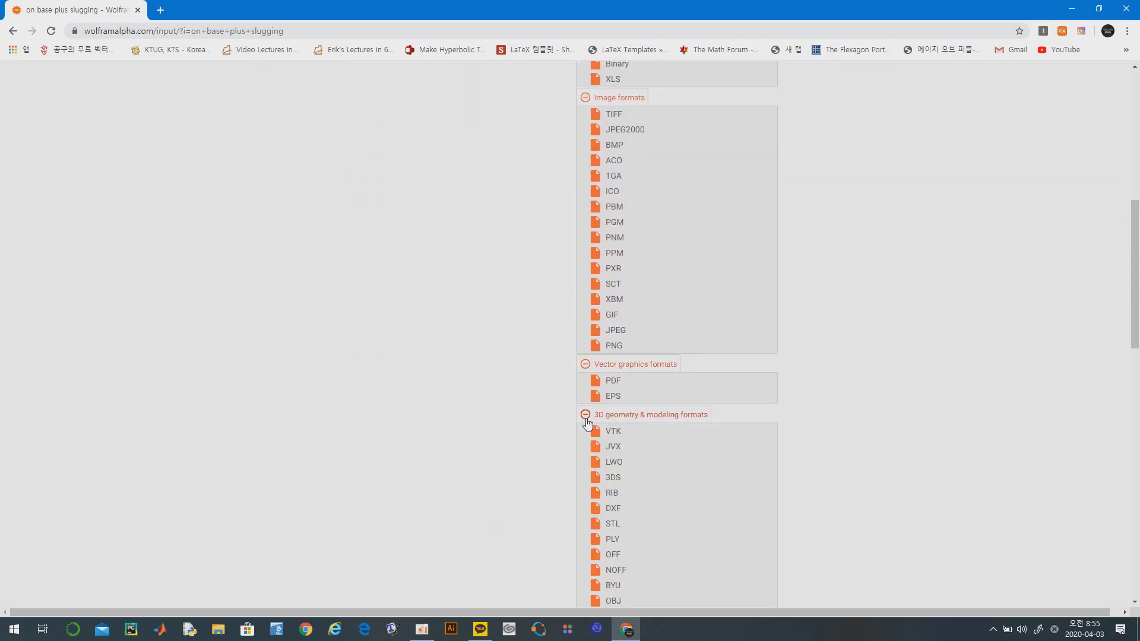
pyautogui.scroll(-2, 587, 427)
pyautogui.scroll(-2, 591, 443)
pyautogui.scroll(12, 588, 385)
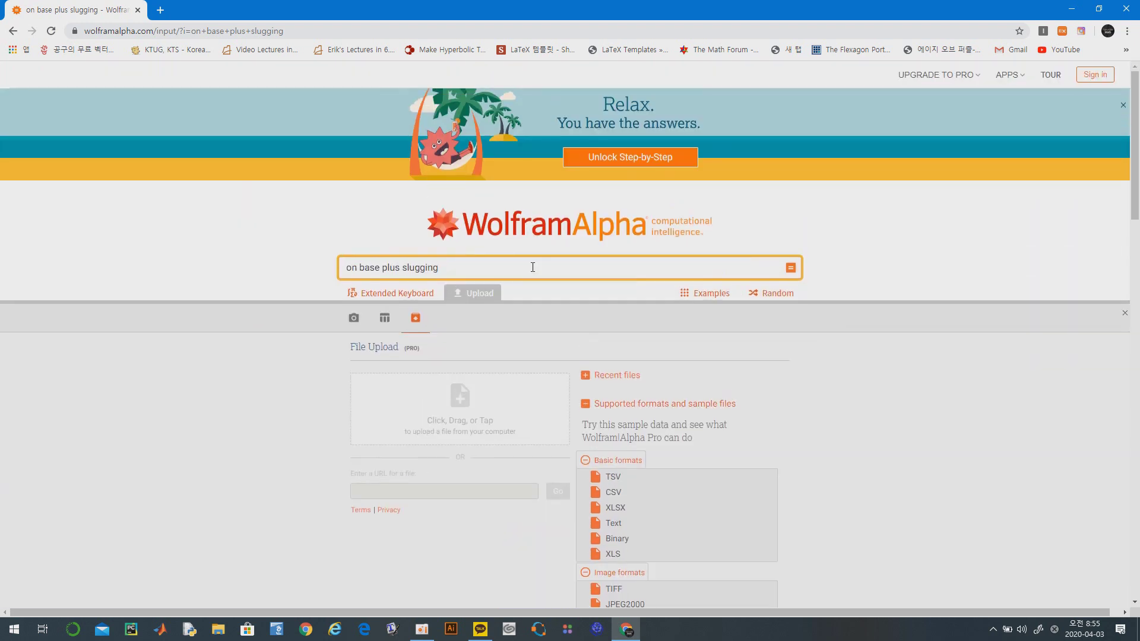
# Return to the home page, open the Step-by-Step Solutions examples and browse their topics down to Proofs.
pyautogui.click(535, 231)
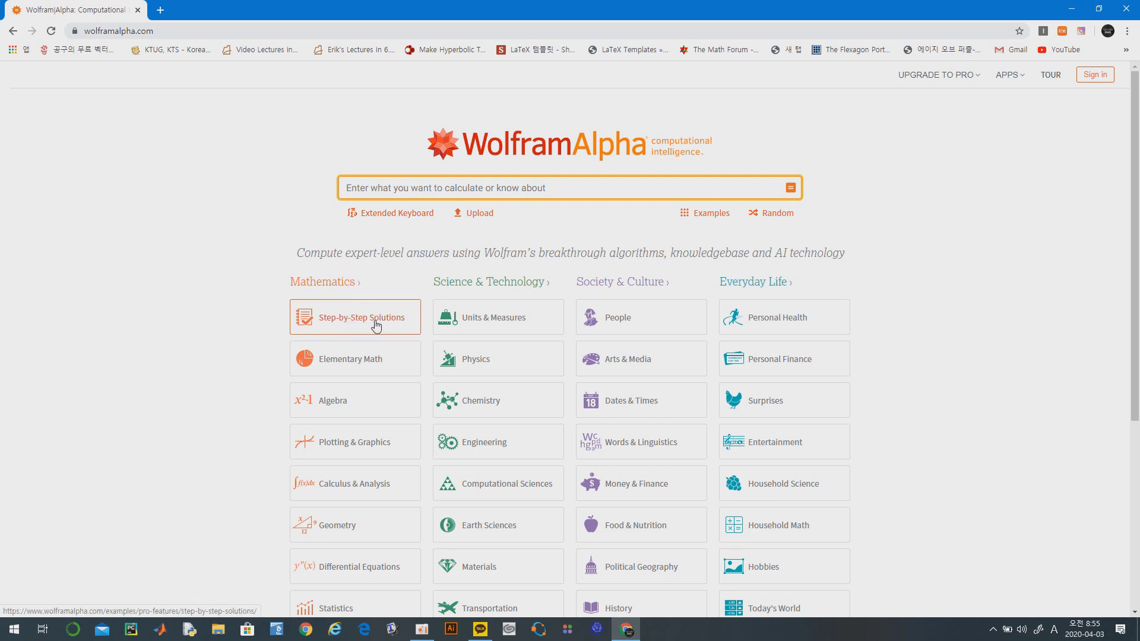
pyautogui.click(397, 321)
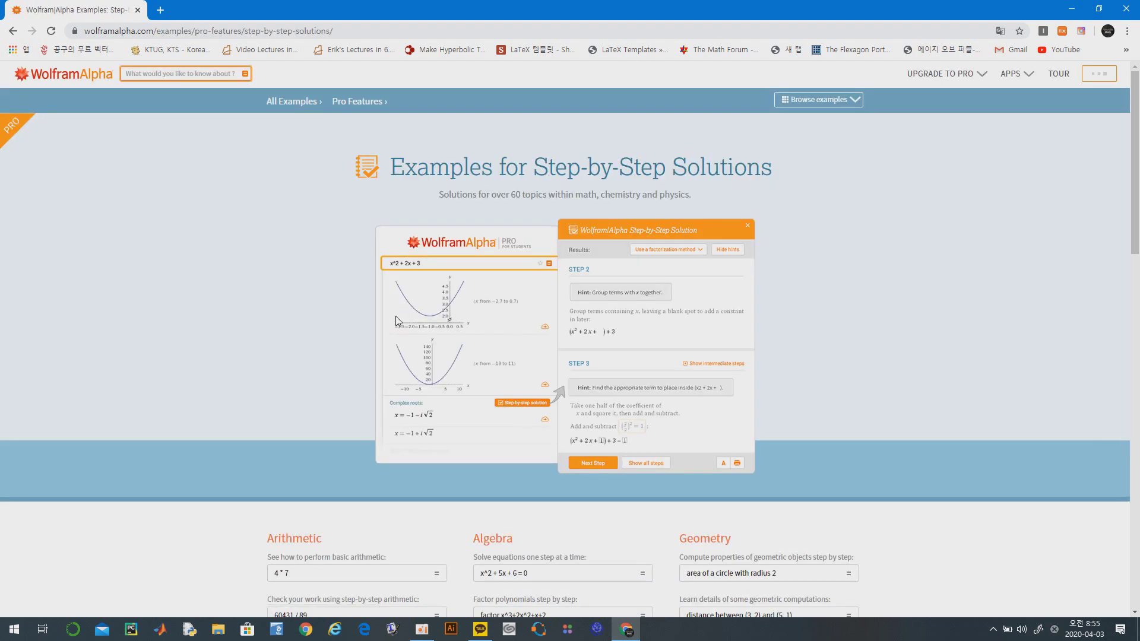
pyautogui.scroll(-2, 1001, 469)
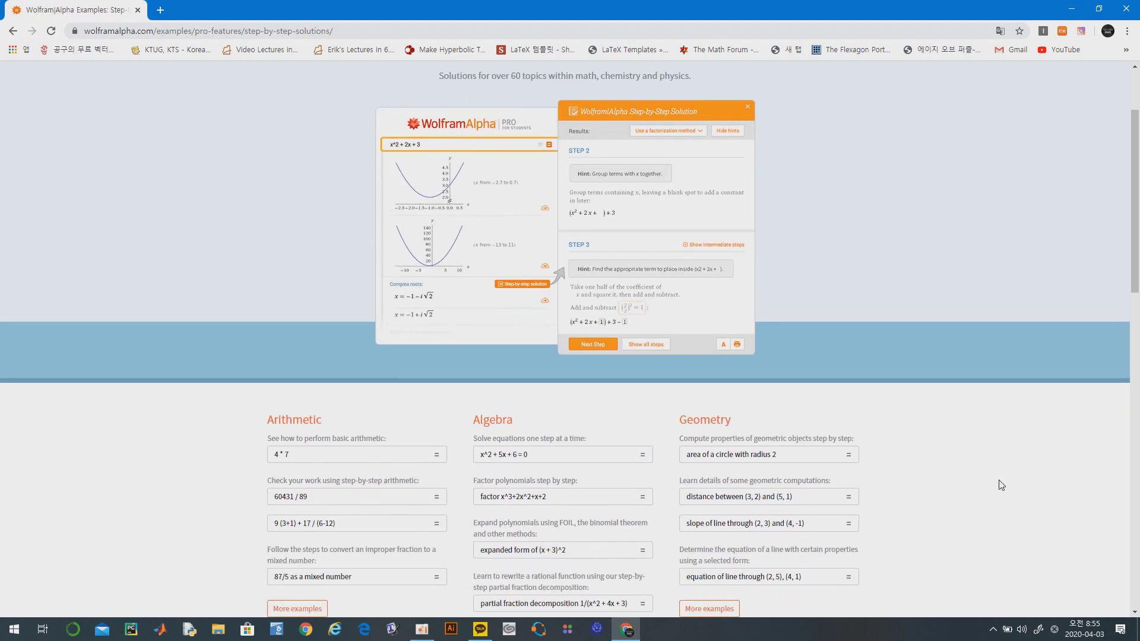
pyautogui.scroll(-6, 1000, 484)
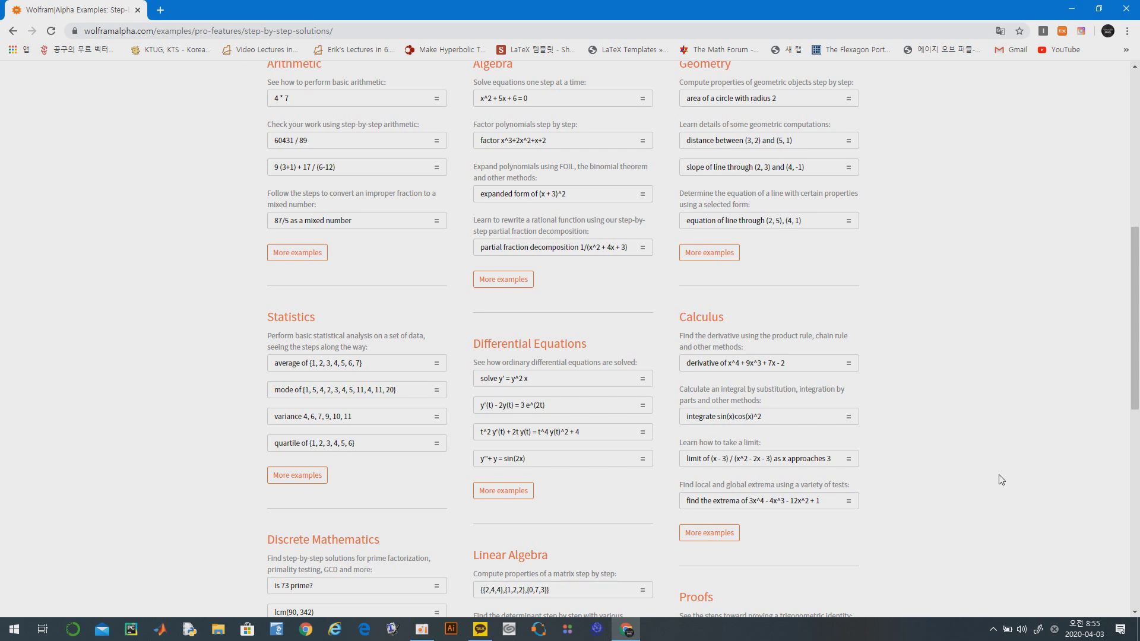
pyautogui.scroll(-4, 1001, 480)
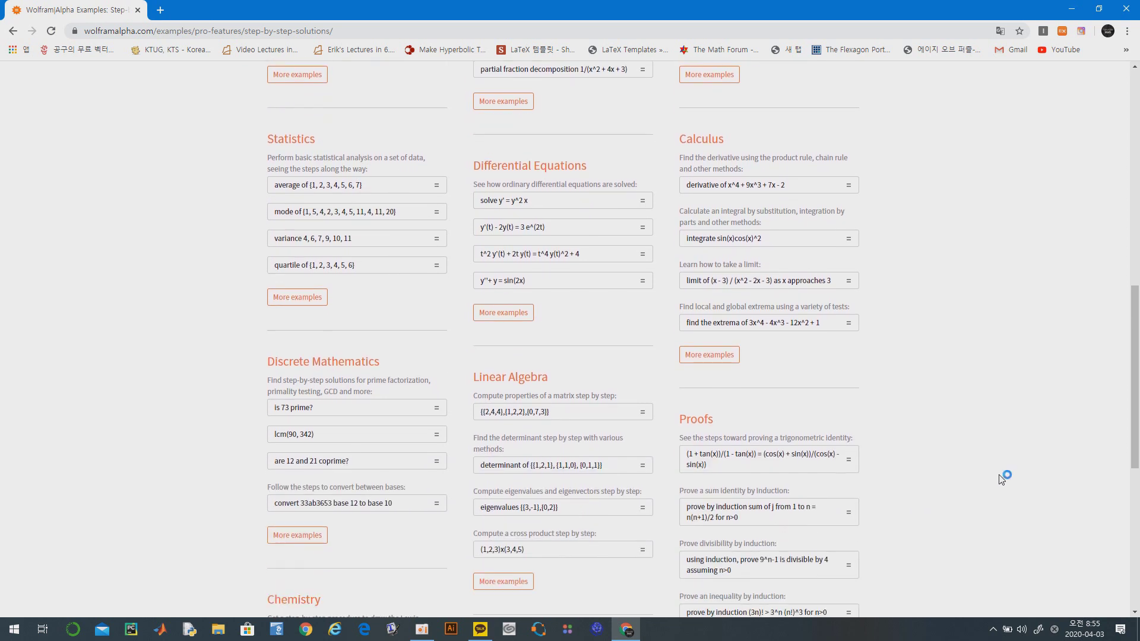
# Run the trigonometric identity example under Proofs and show all steps of its step-by-step solution.
pyautogui.click(834, 399)
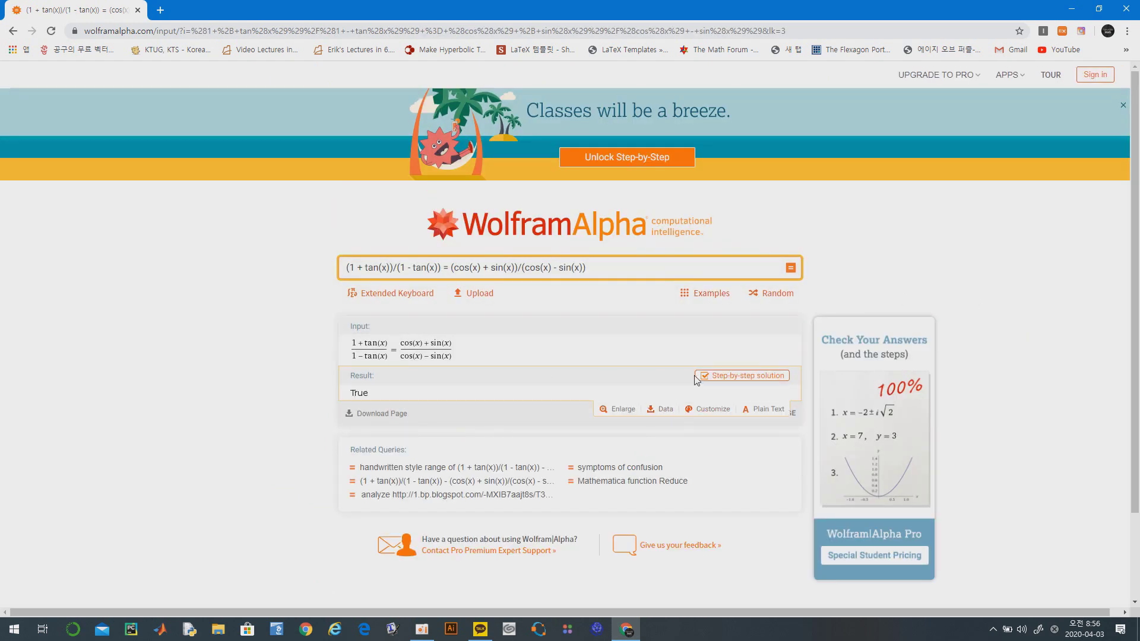
pyautogui.click(727, 379)
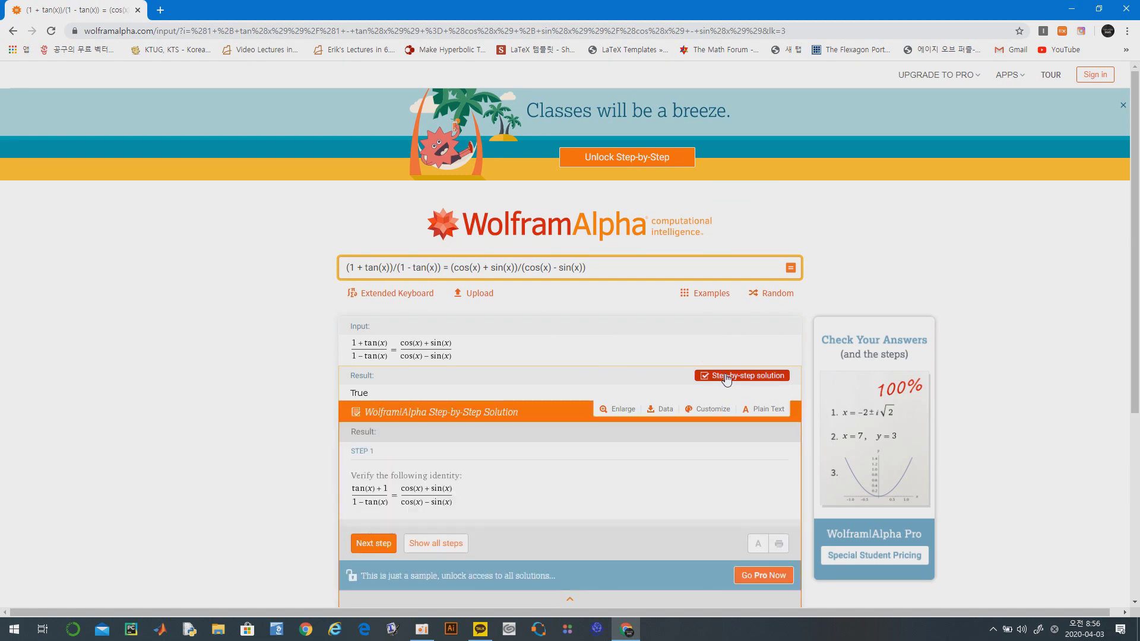
pyautogui.click(431, 544)
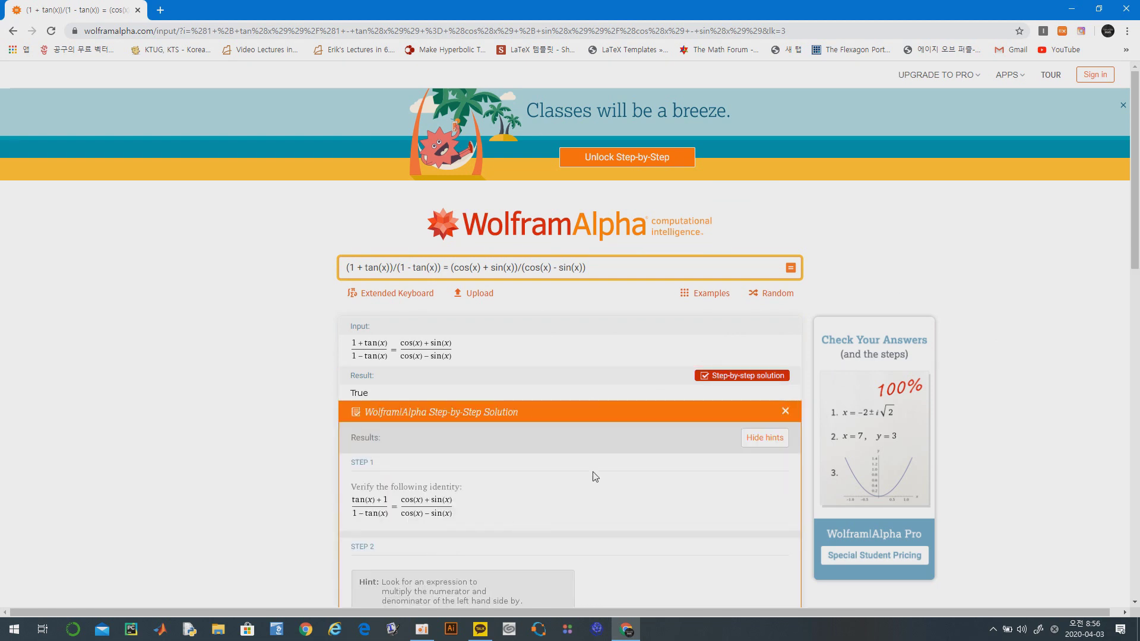
# Read through the identity's step-by-step solution, including the hints and the concluding answer.
pyautogui.scroll(-2, 643, 442)
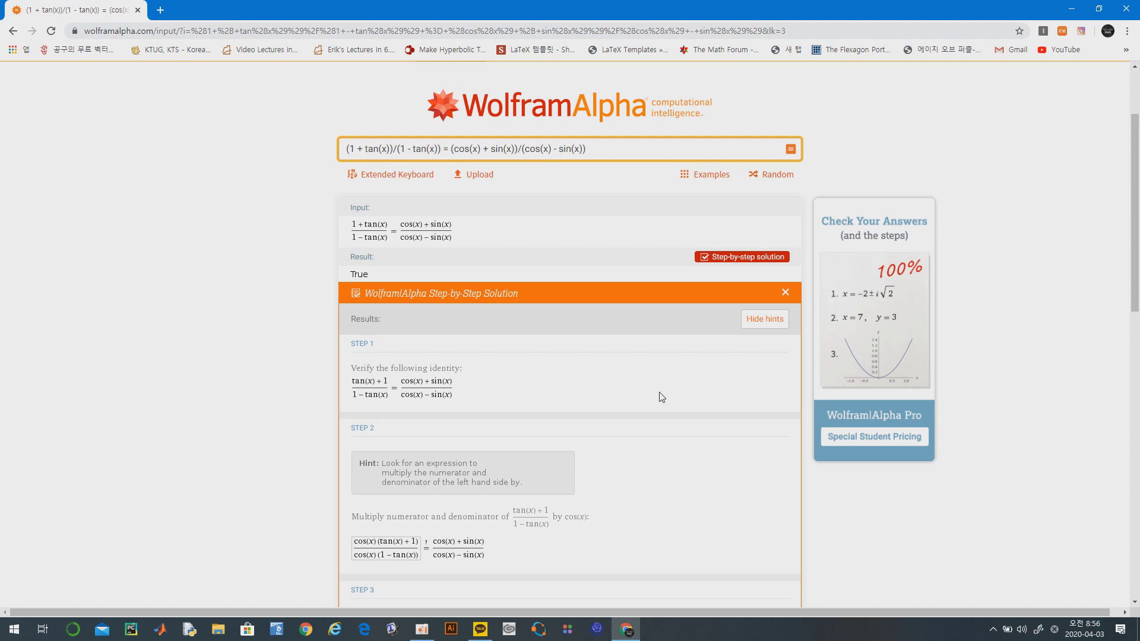
pyautogui.scroll(-4, 662, 396)
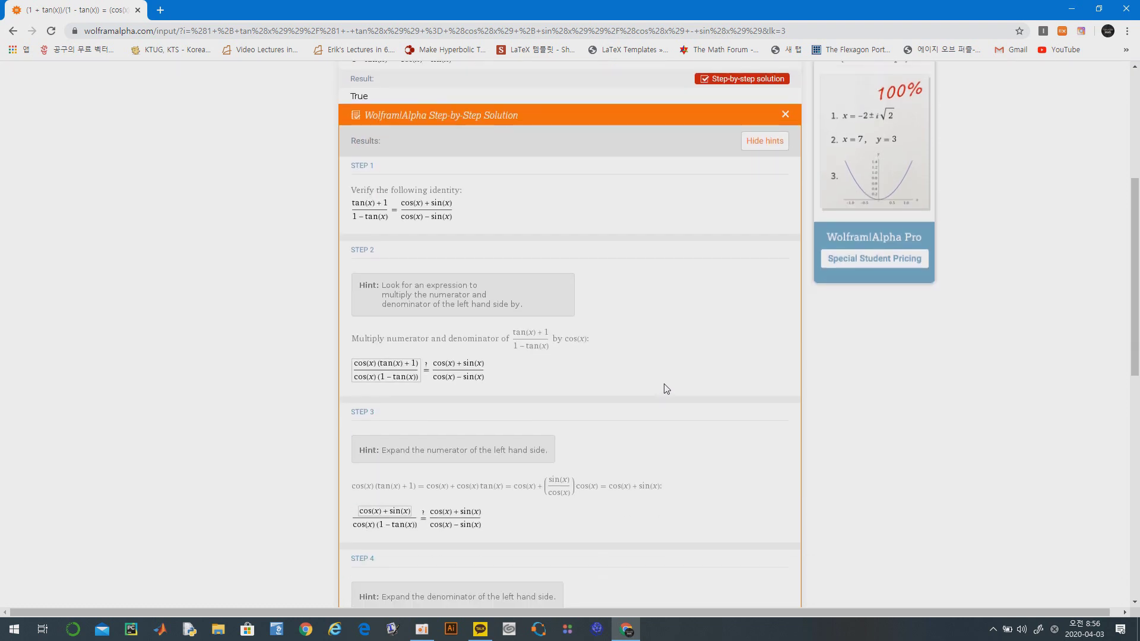
pyautogui.scroll(-4, 667, 386)
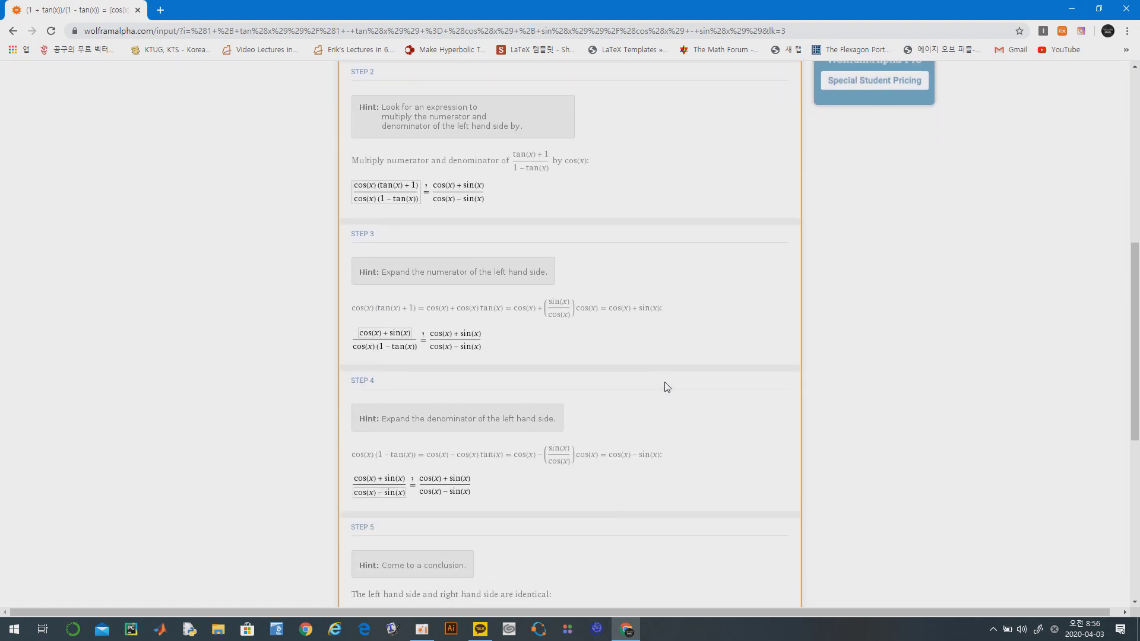
pyautogui.scroll(-1, 667, 387)
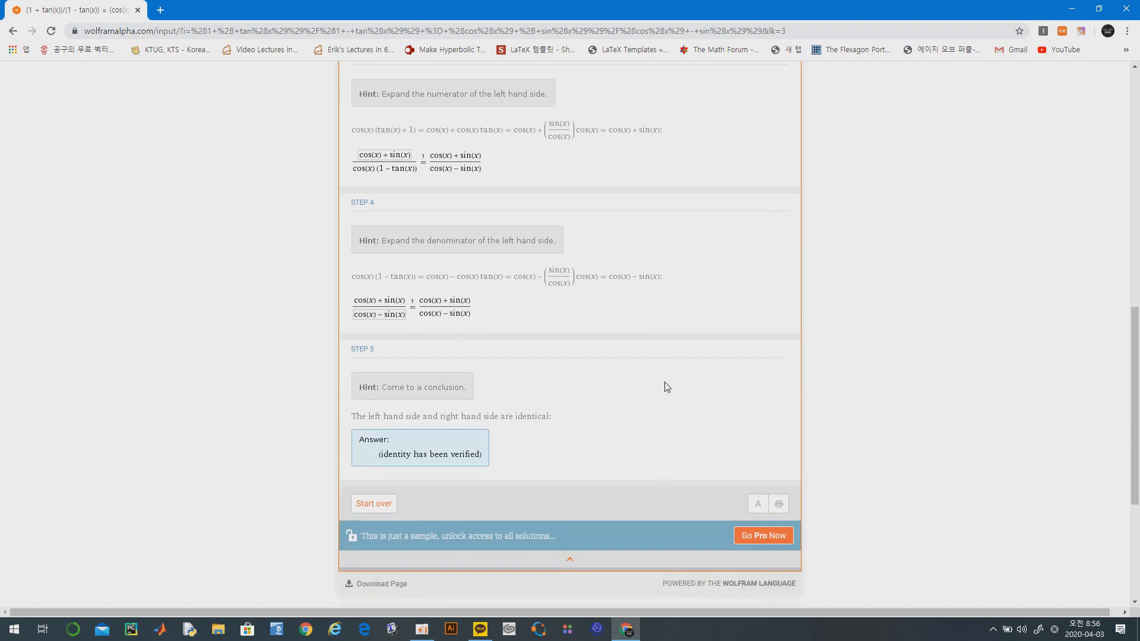
pyautogui.scroll(5, 656, 422)
pyautogui.scroll(2, 657, 422)
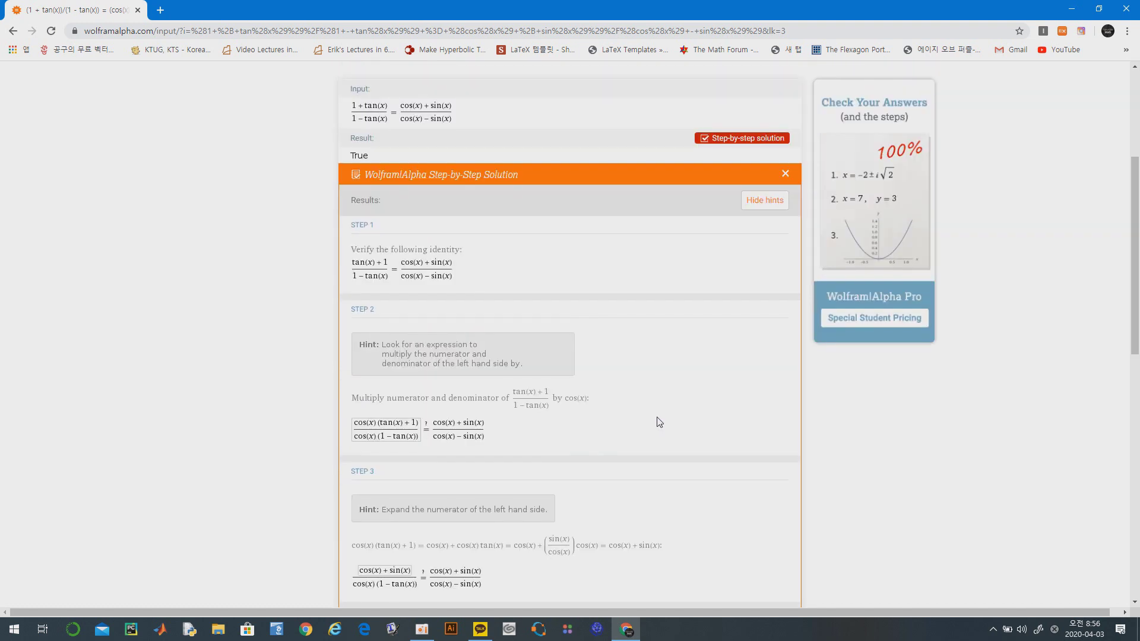
pyautogui.scroll(1, 668, 404)
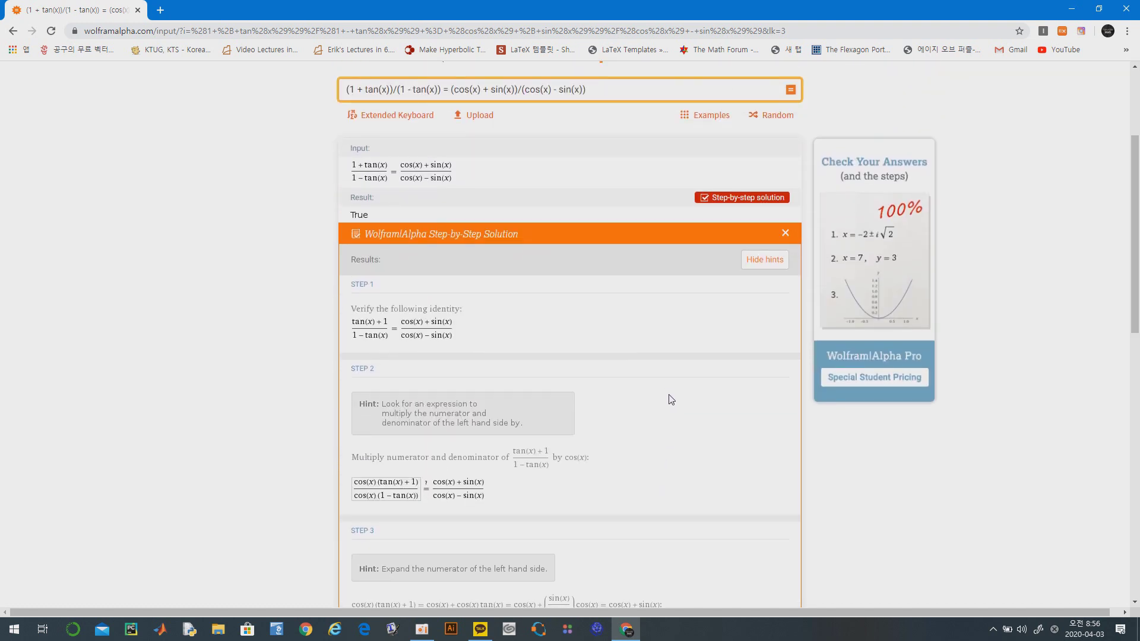
pyautogui.scroll(1, 671, 401)
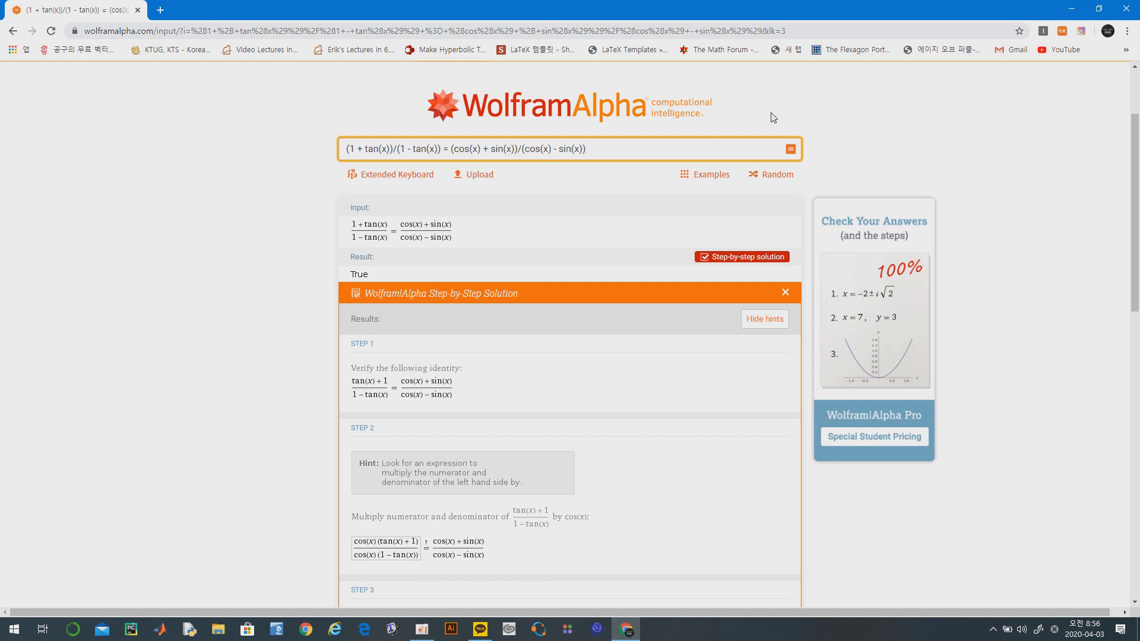
# Return to the home page and open the Plotting & Graphics examples among the Mathematics topics.
pyautogui.click(587, 106)
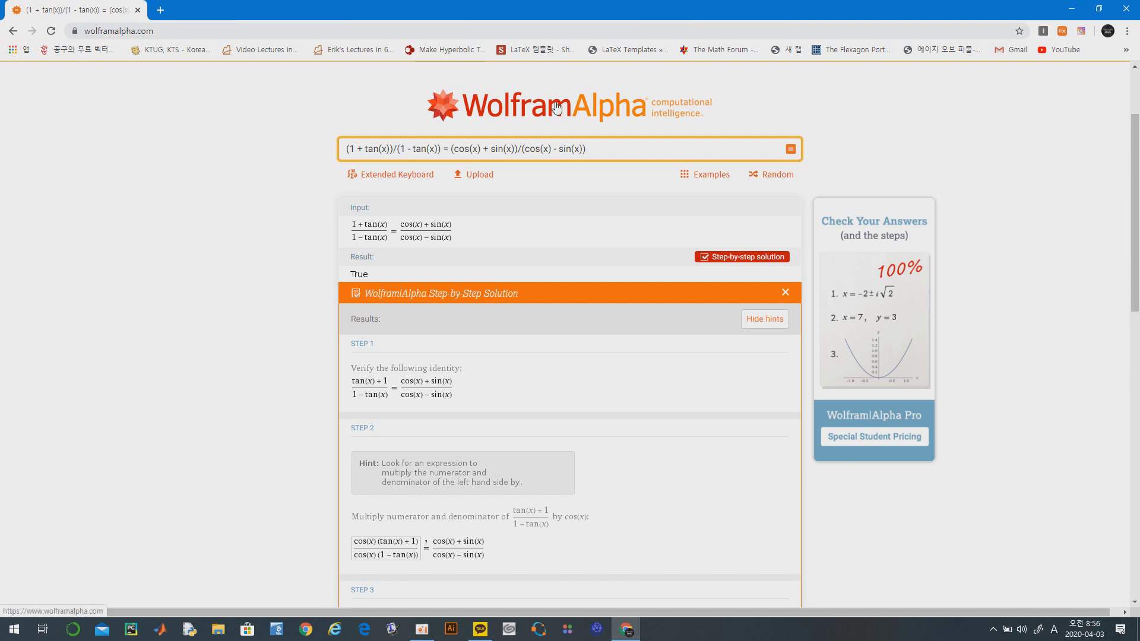
pyautogui.click(315, 456)
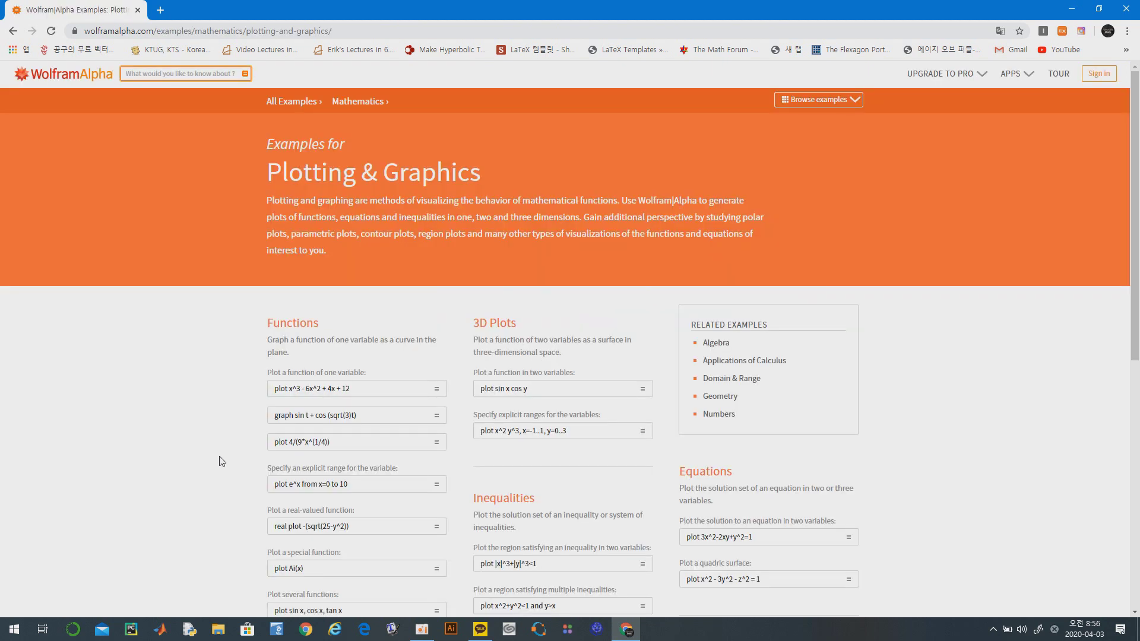
# Run the special-function example that plots Ai(x) and look over both resulting plots.
pyautogui.click(372, 574)
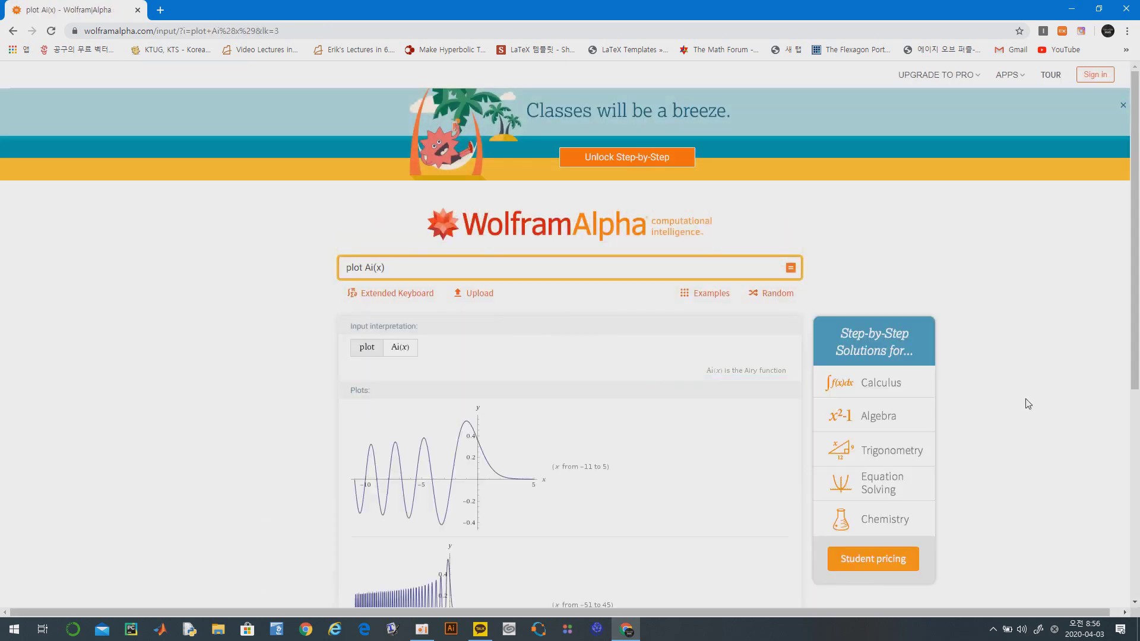
pyautogui.scroll(-3, 1028, 401)
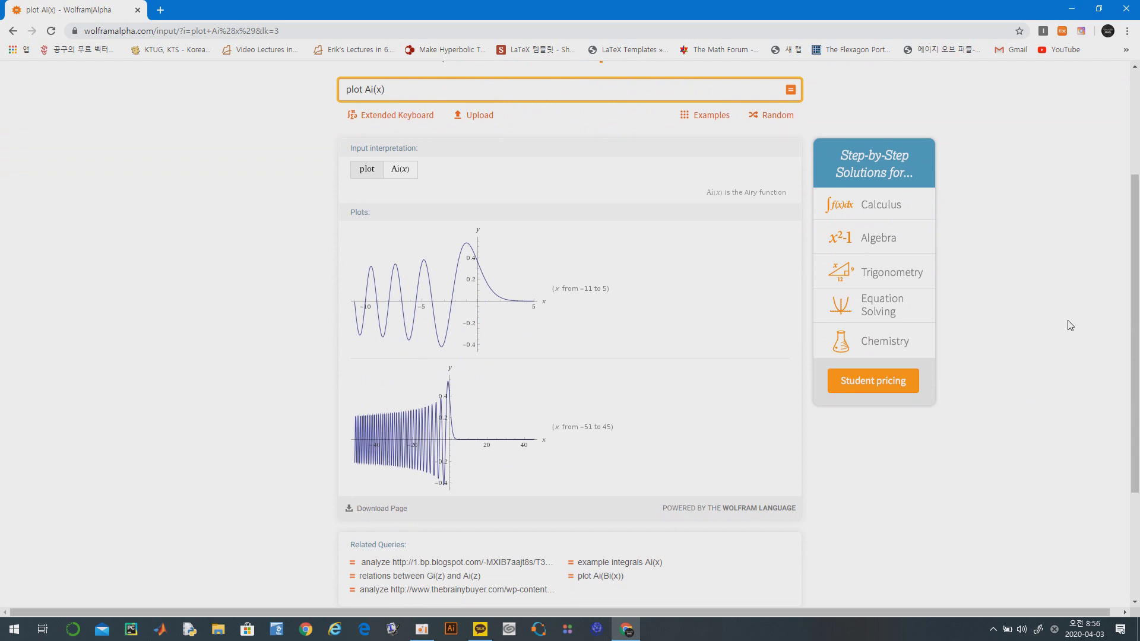
pyautogui.moveTo(469, 249)
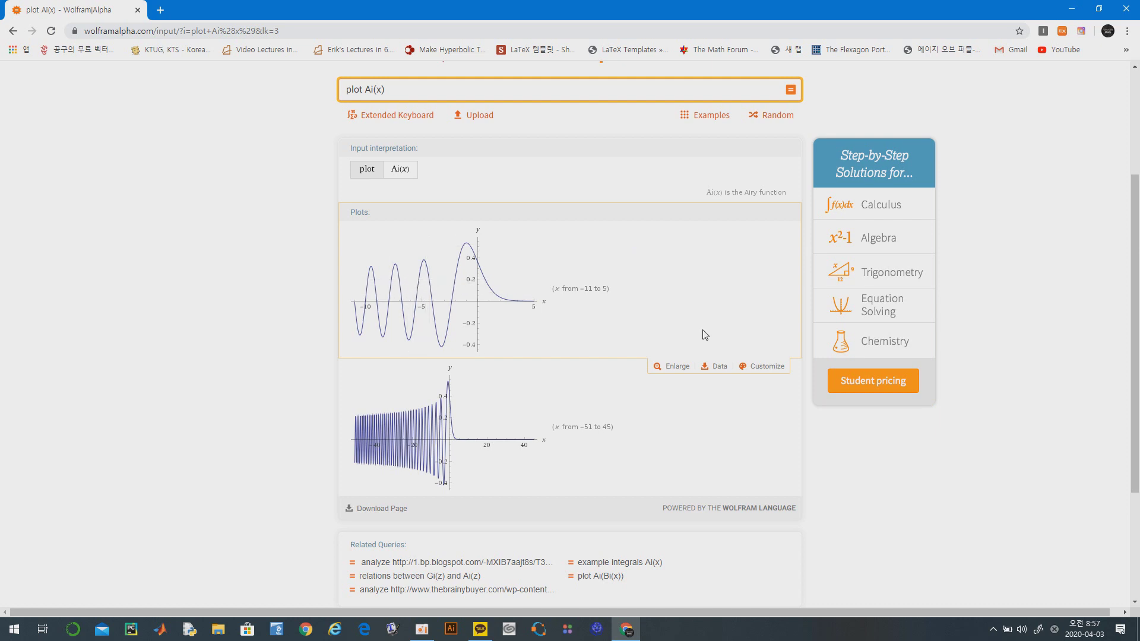
# Open the first Ai(x) plot's data download formats, followed by its image customization options, and review the available settings.
pyautogui.click(714, 369)
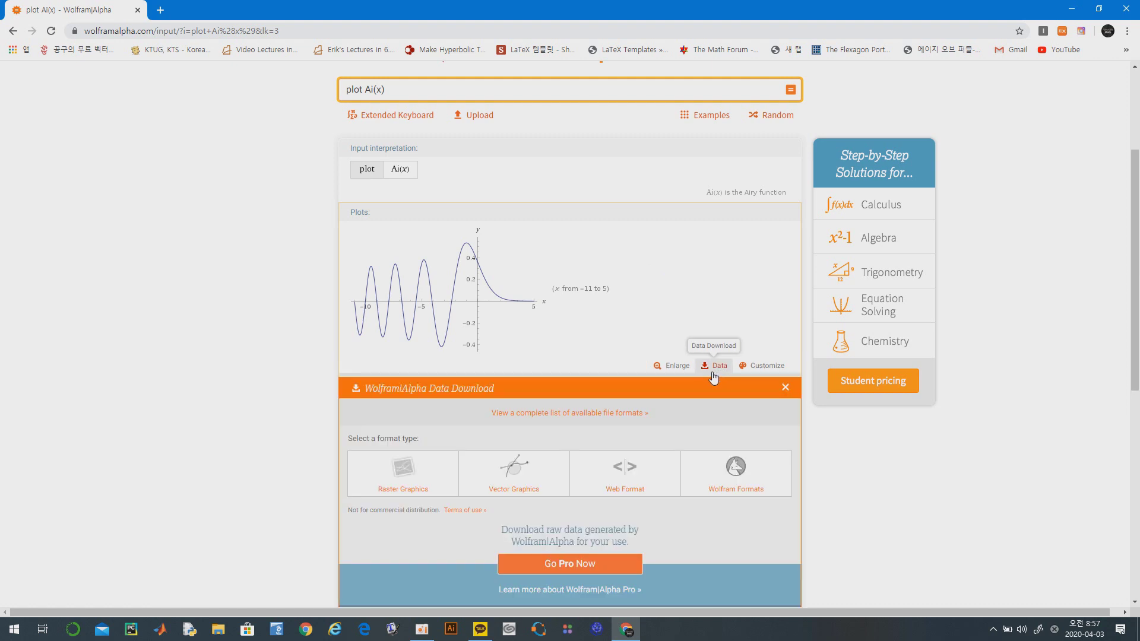
pyautogui.click(761, 366)
pyautogui.scroll(-1, 517, 471)
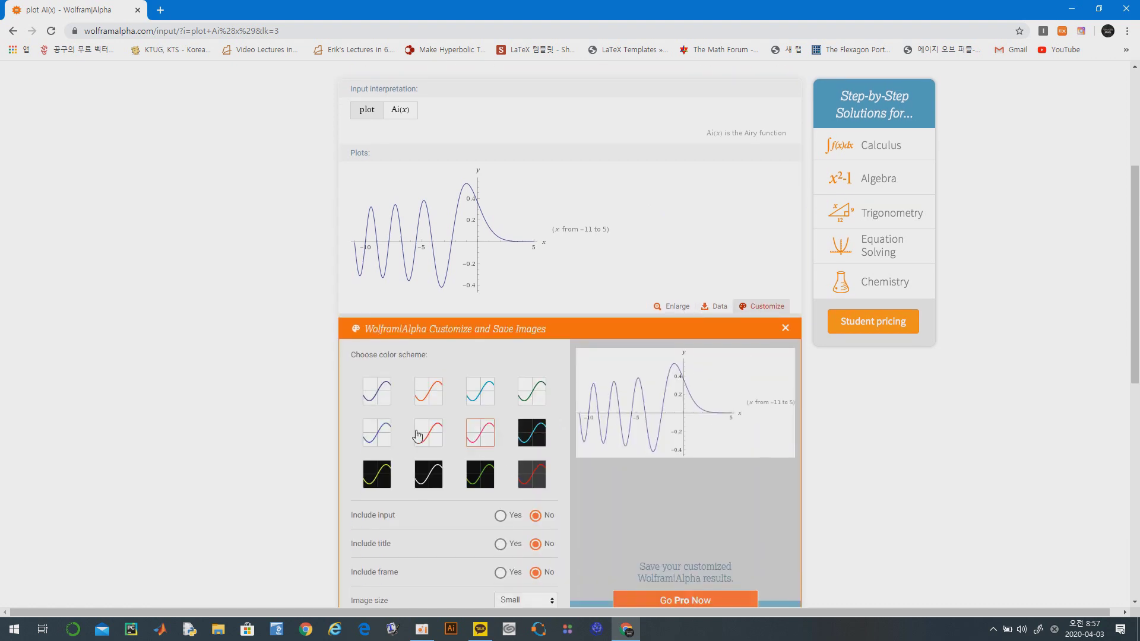
pyautogui.scroll(-1, 498, 460)
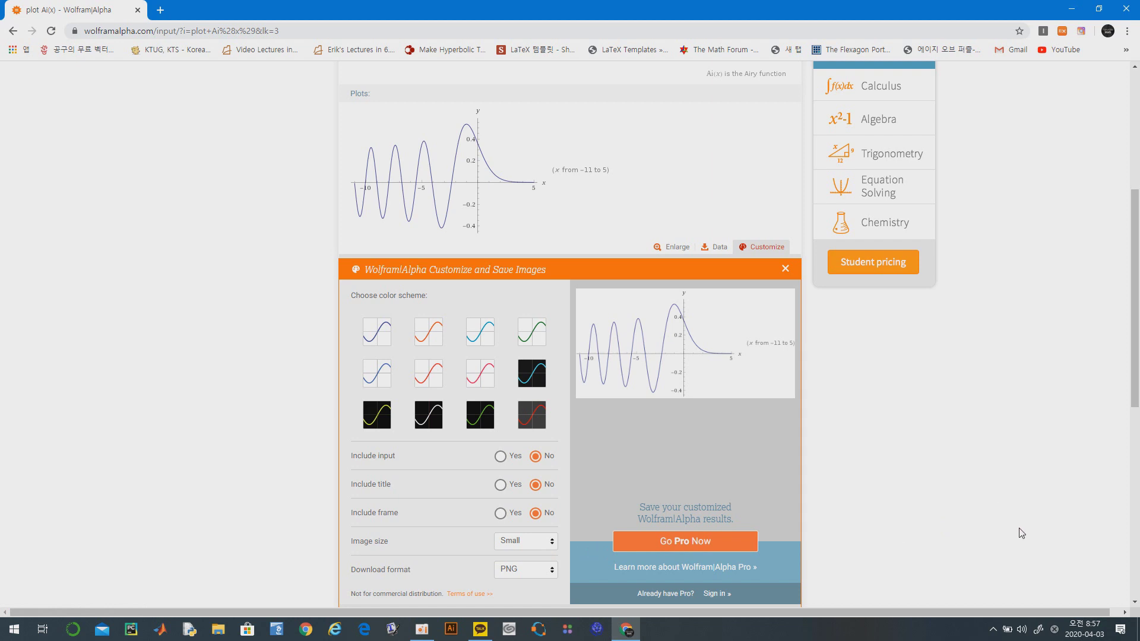
pyautogui.scroll(5, 1020, 532)
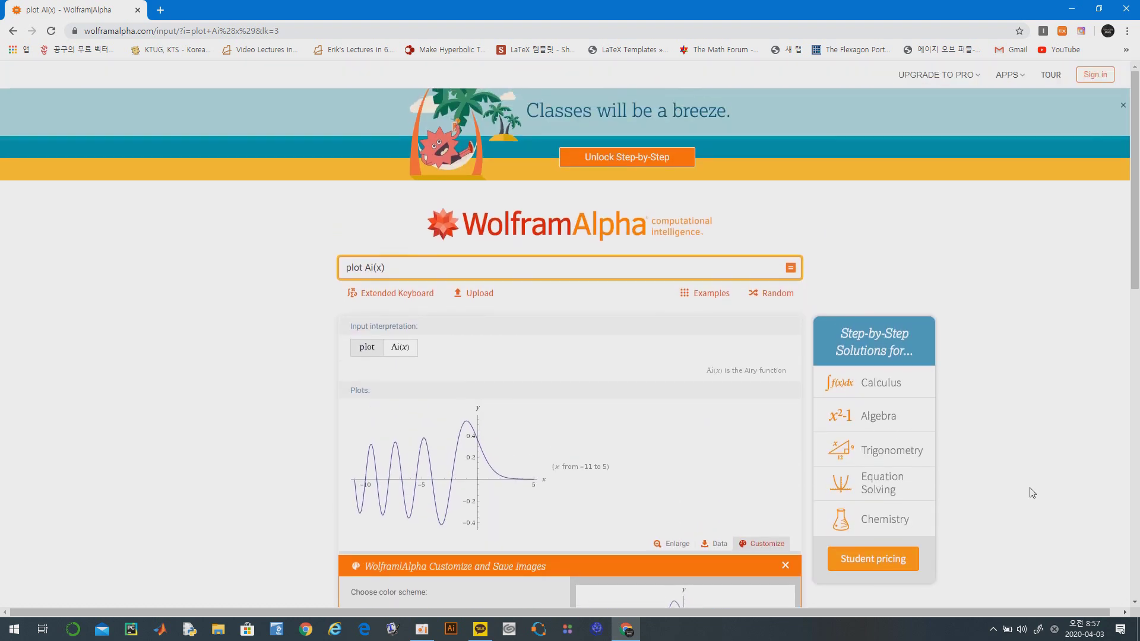
# Return to the home page and submit the conversational queries "hello" and "what's your name?".
pyautogui.click(595, 225)
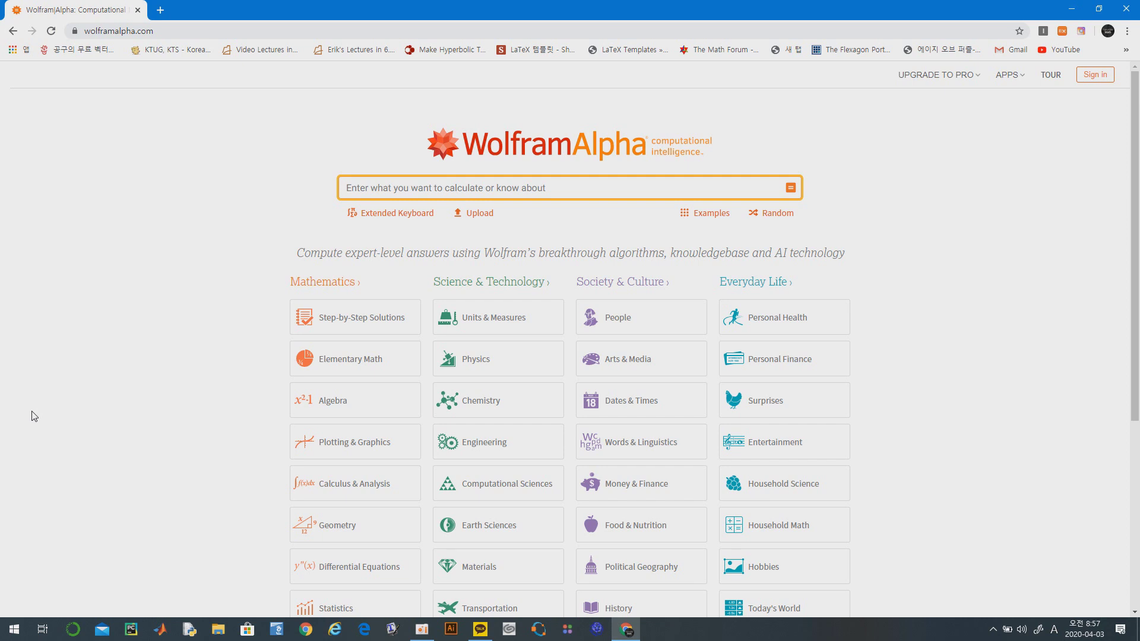
pyautogui.write('hello')
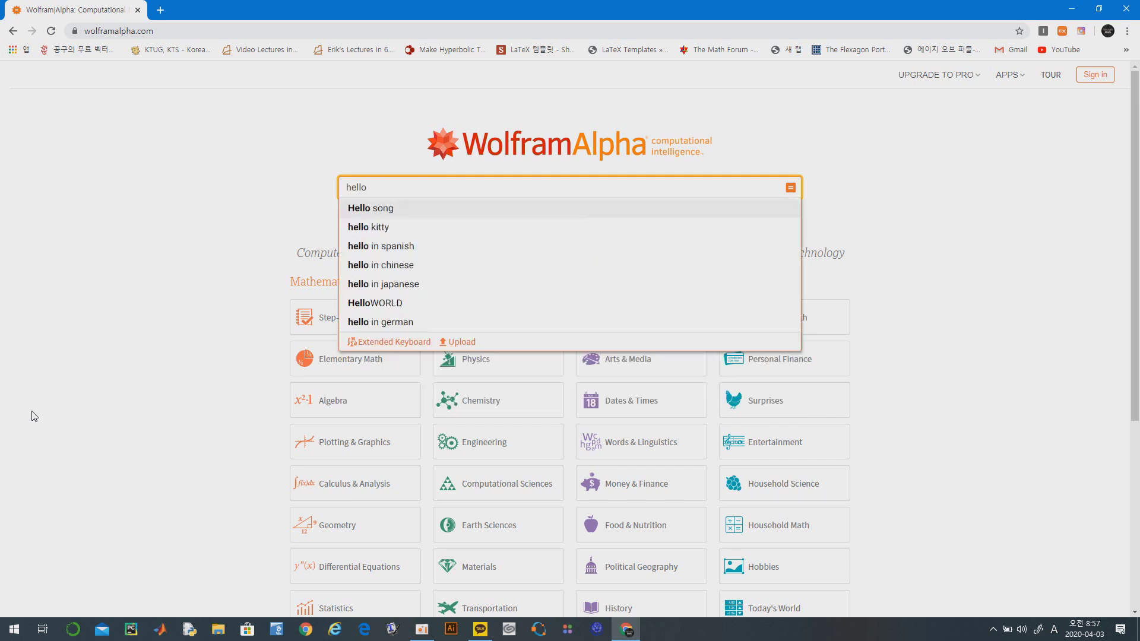
pyautogui.press('Return')
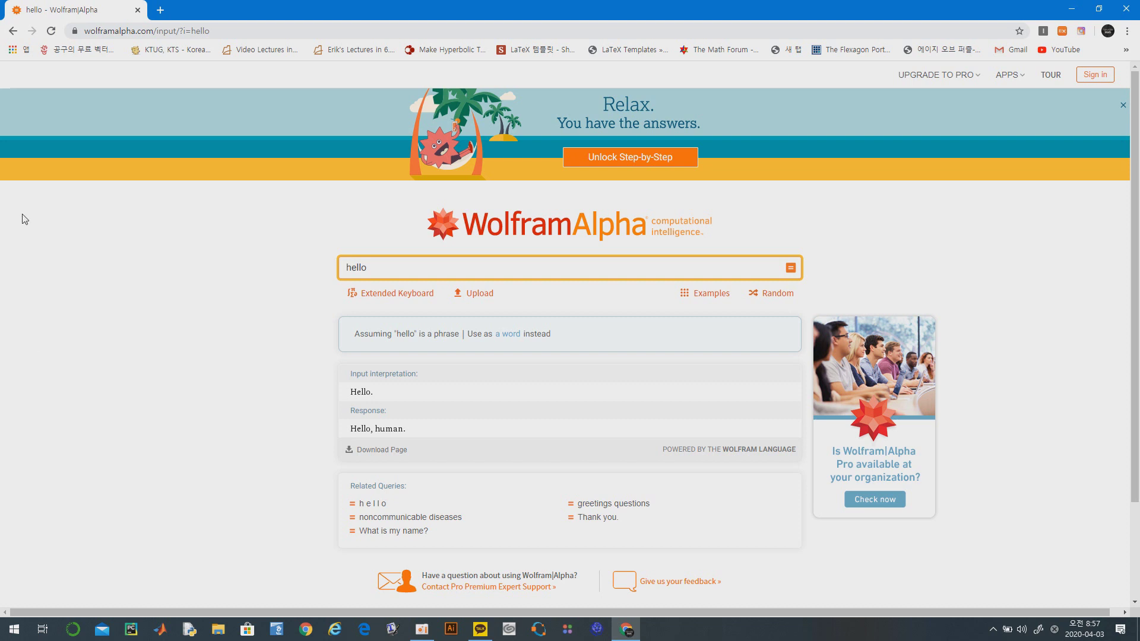
pyautogui.hotkey('ctrl', 'a')
pyautogui.write("what's your name?")
pyautogui.press('Return')
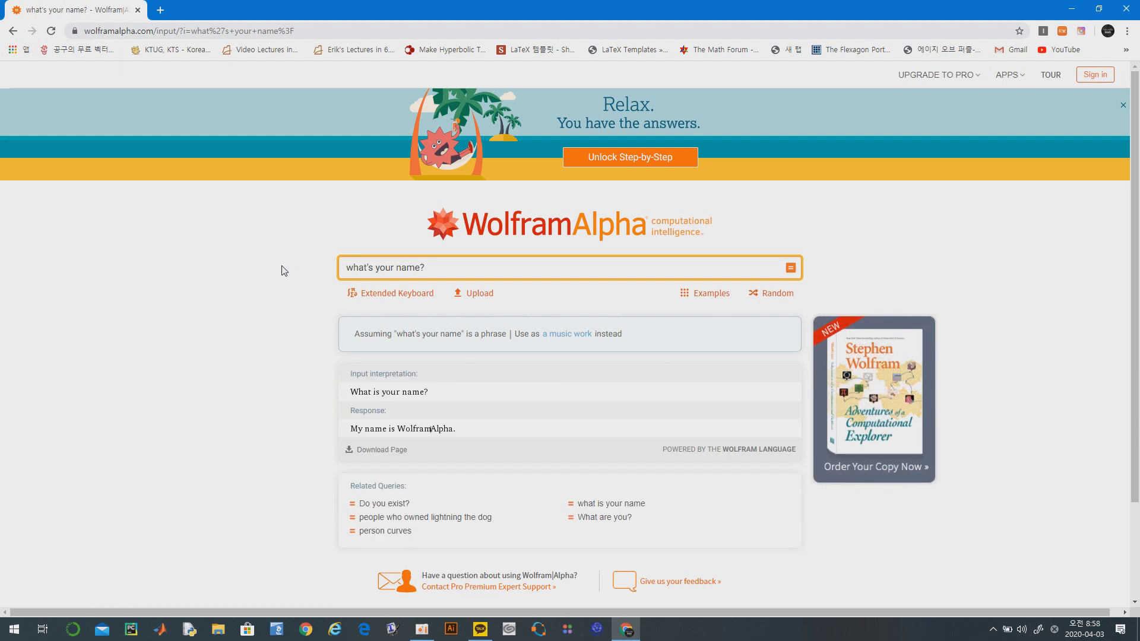
# Change the end of the question to ask "what's your favorite color?" and submit it.
pyautogui.click(439, 265)
pyautogui.press('BackSpace')
pyautogui.press('BackSpace')
pyautogui.press('BackSpace')
pyautogui.press('BackSpace')
pyautogui.press('BackSpace')
pyautogui.write('favorite color?')
pyautogui.press('Return')
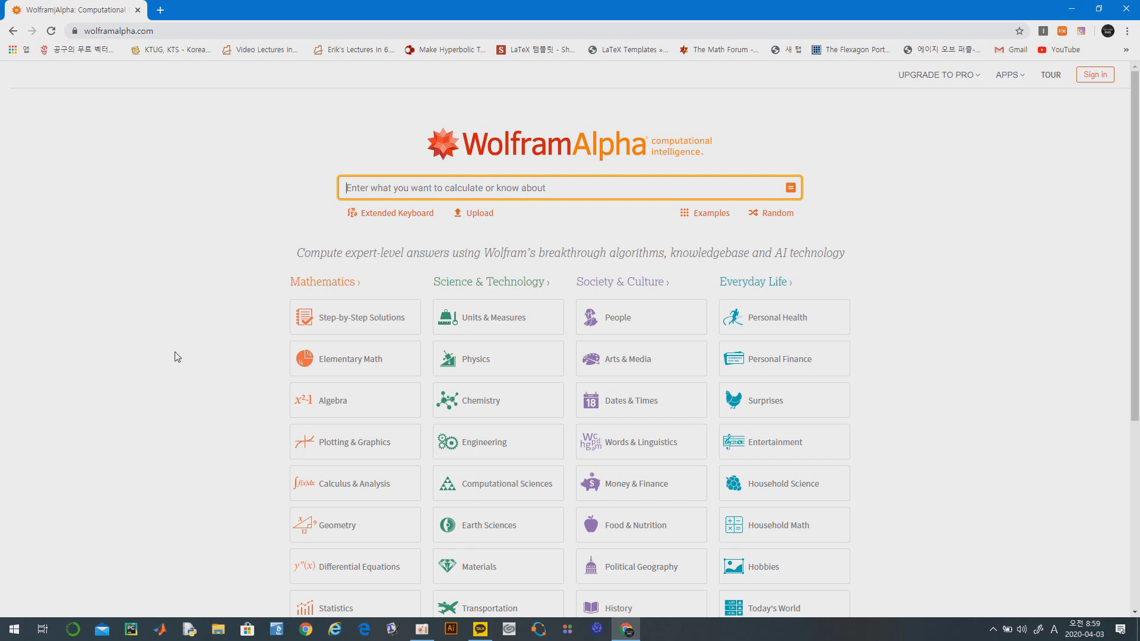
# Query the number 7 and read through its representations, residues and number-theoretic properties.
pyautogui.write('7')
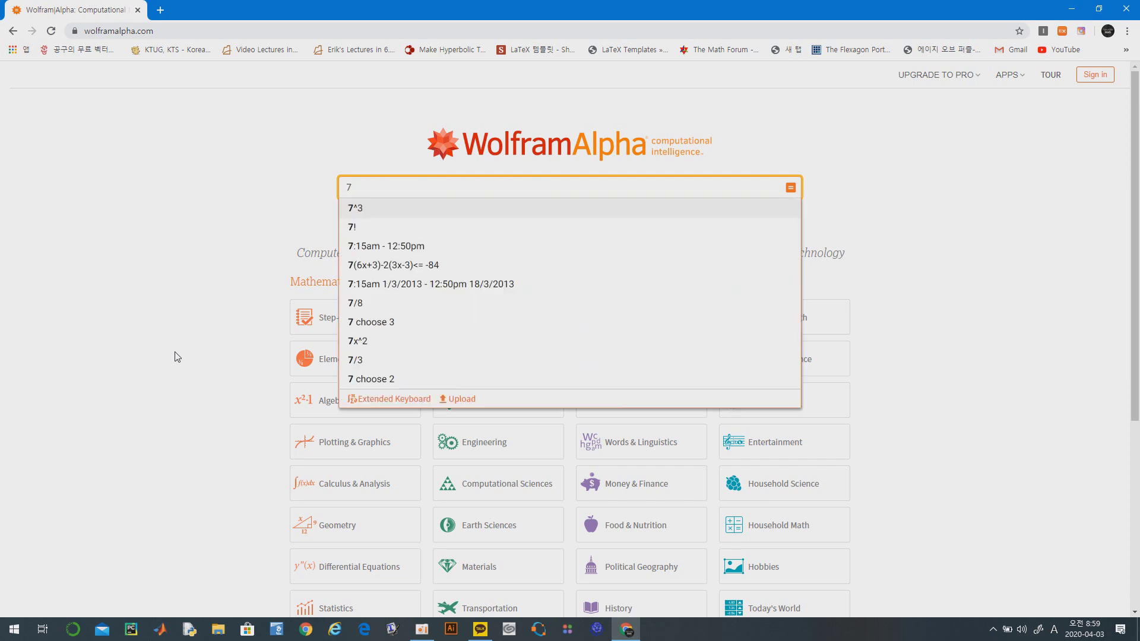
pyautogui.press('Return')
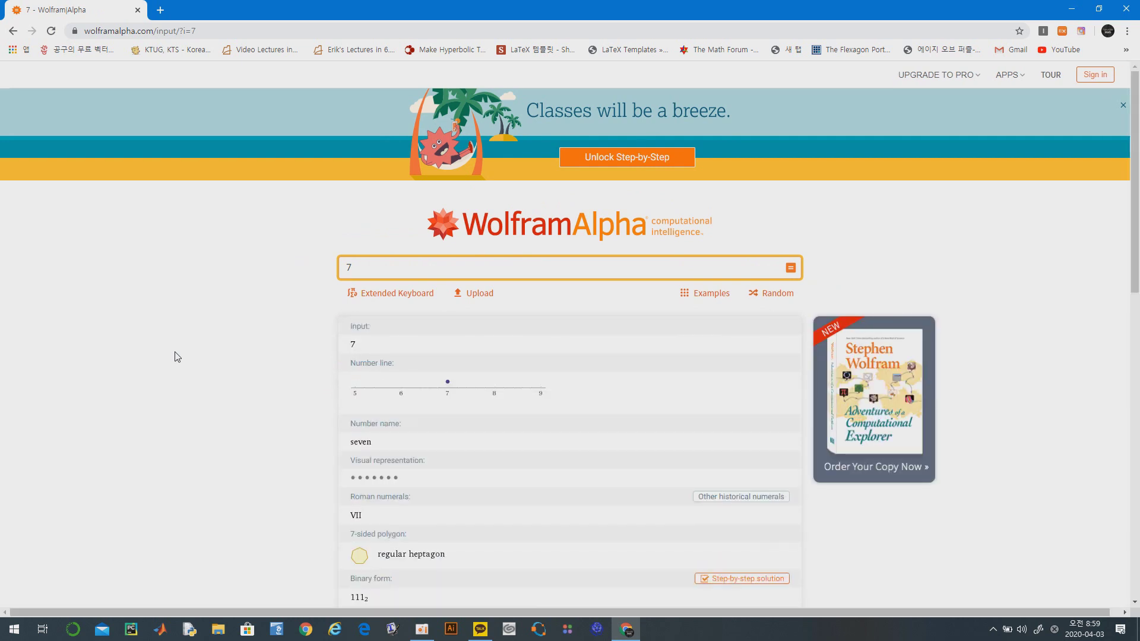
pyautogui.scroll(-3, 194, 339)
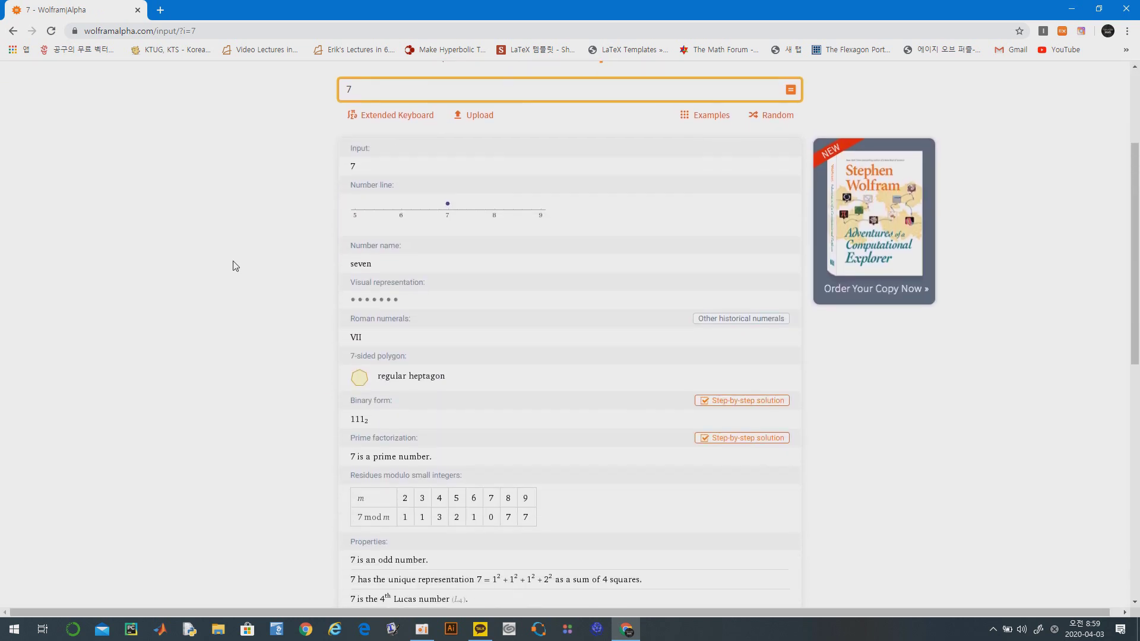
pyautogui.scroll(-2, 240, 310)
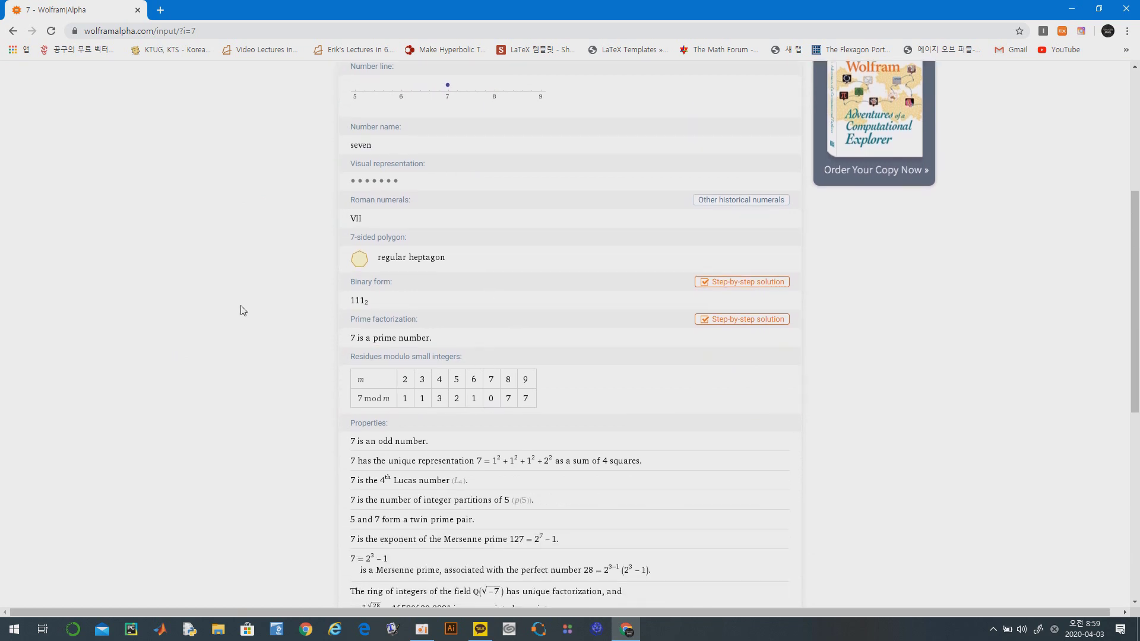
pyautogui.scroll(-2, 243, 311)
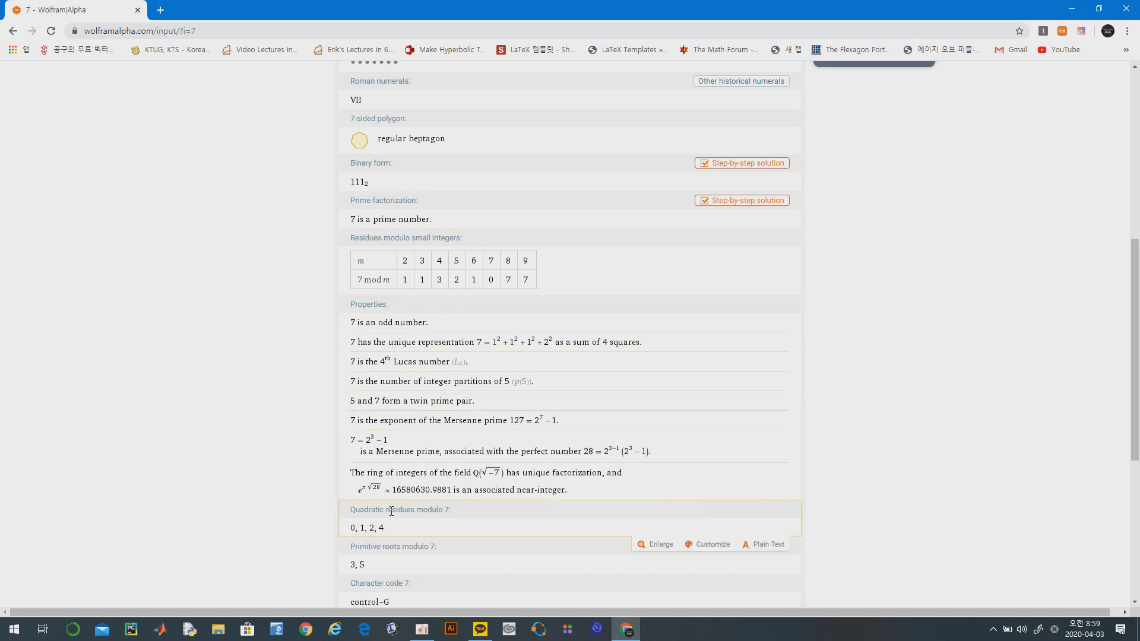
pyautogui.scroll(7, 265, 388)
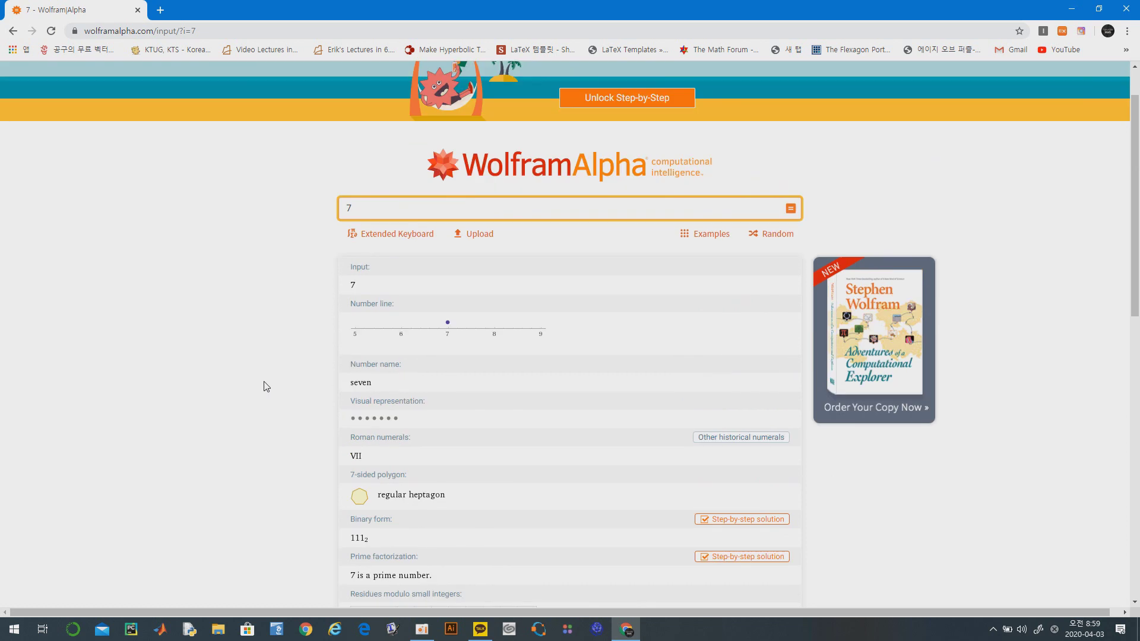
# Replace the query with 1729 and examine its factorization and properties, including the sum-of-cubes representations.
pyautogui.moveTo(370, 268); pyautogui.dragTo(336, 276)
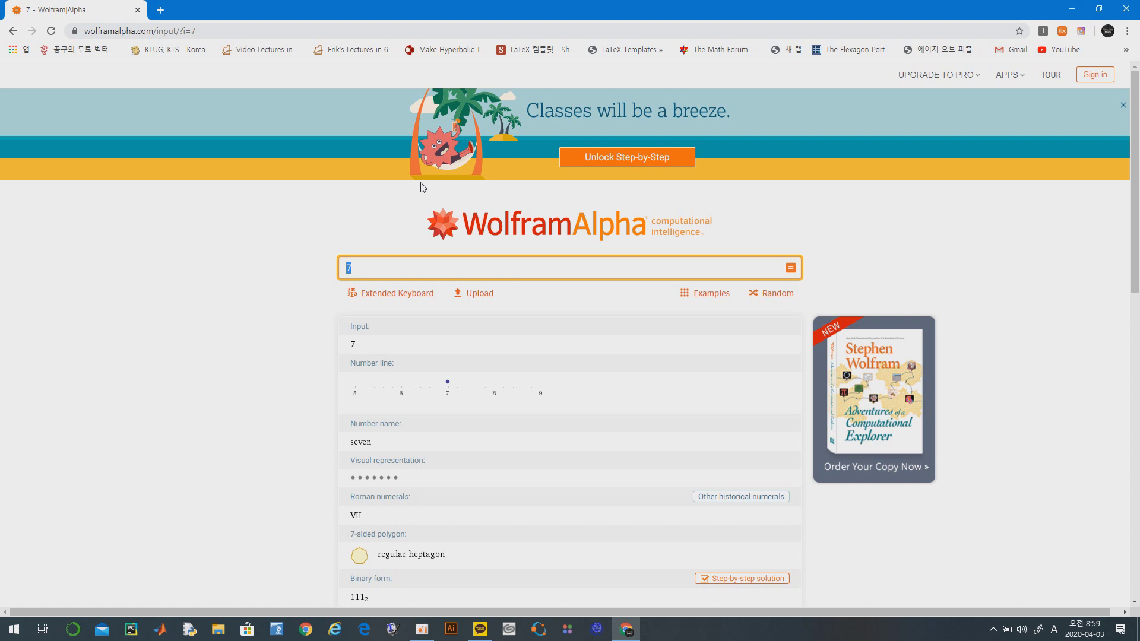
pyautogui.write('1729')
pyautogui.press('Return')
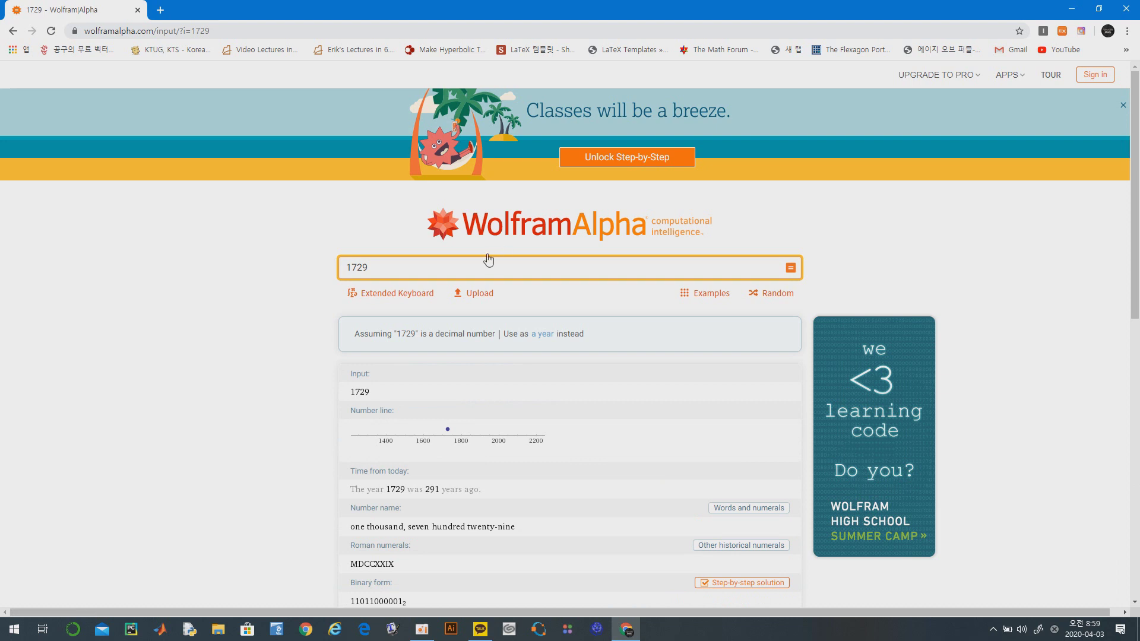
pyautogui.scroll(-3, 282, 371)
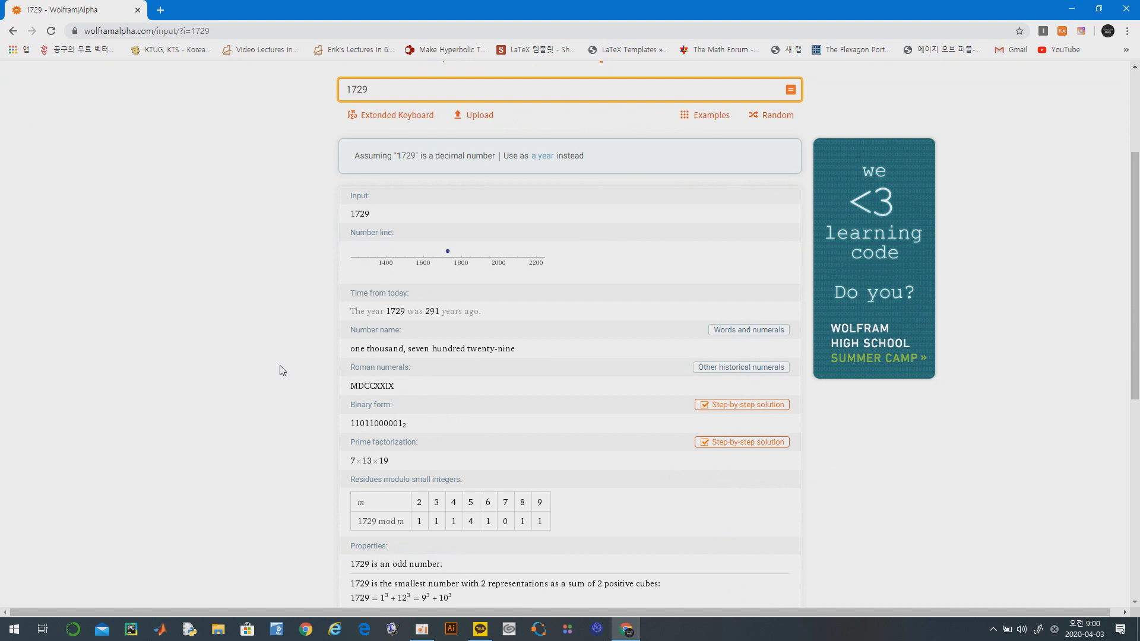
pyautogui.scroll(-4, 283, 370)
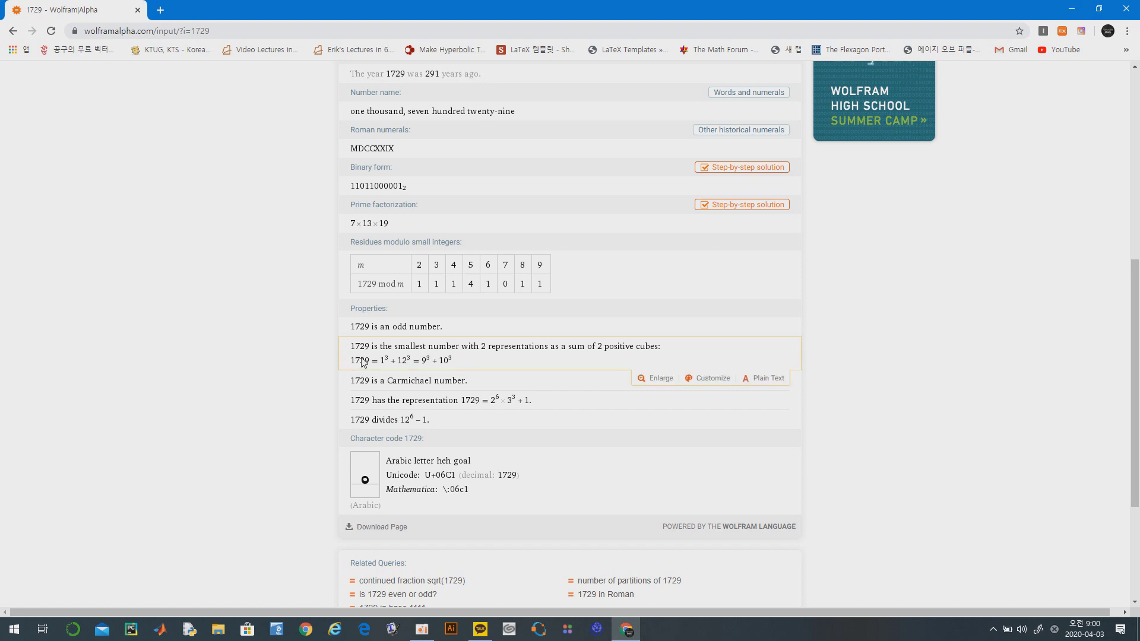
pyautogui.scroll(6, 273, 297)
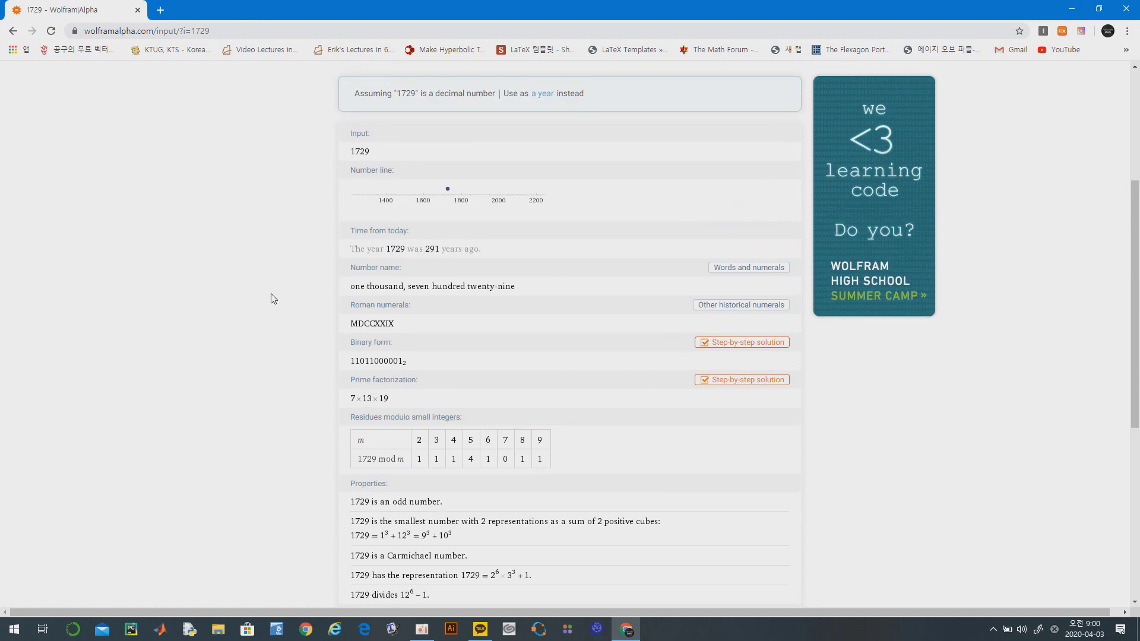
# Query "Pi" and look over its decimal approximation, continued fraction and alternative representations.
pyautogui.hotkey('ctrl', 'a')
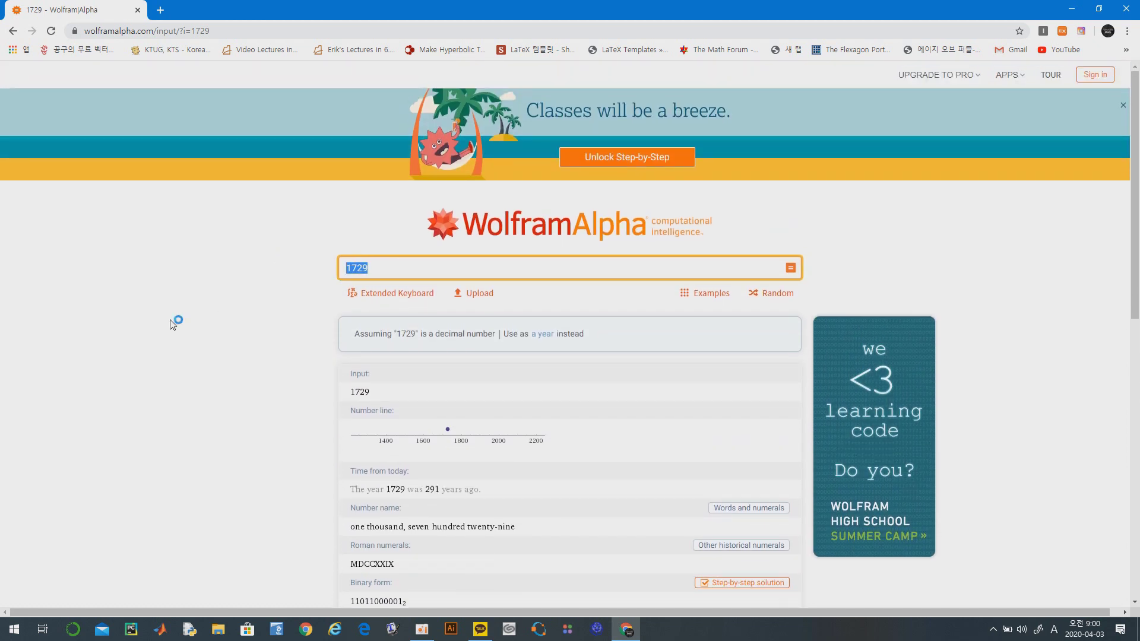
pyautogui.write('Pi')
pyautogui.press('Return')
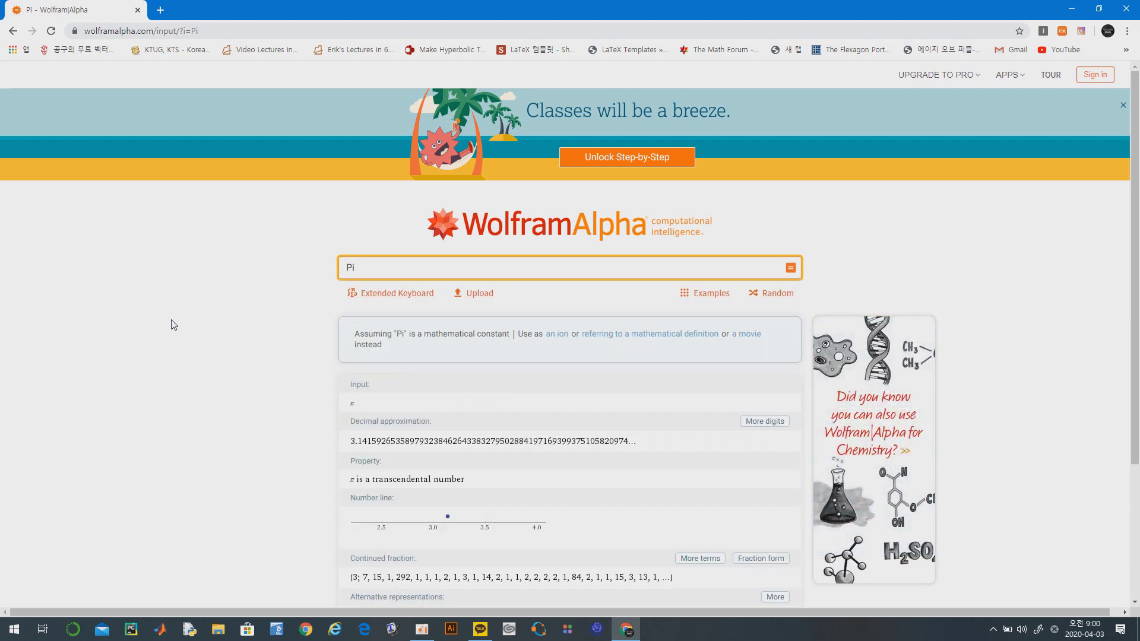
pyautogui.scroll(-1, 283, 418)
pyautogui.scroll(-1, 281, 419)
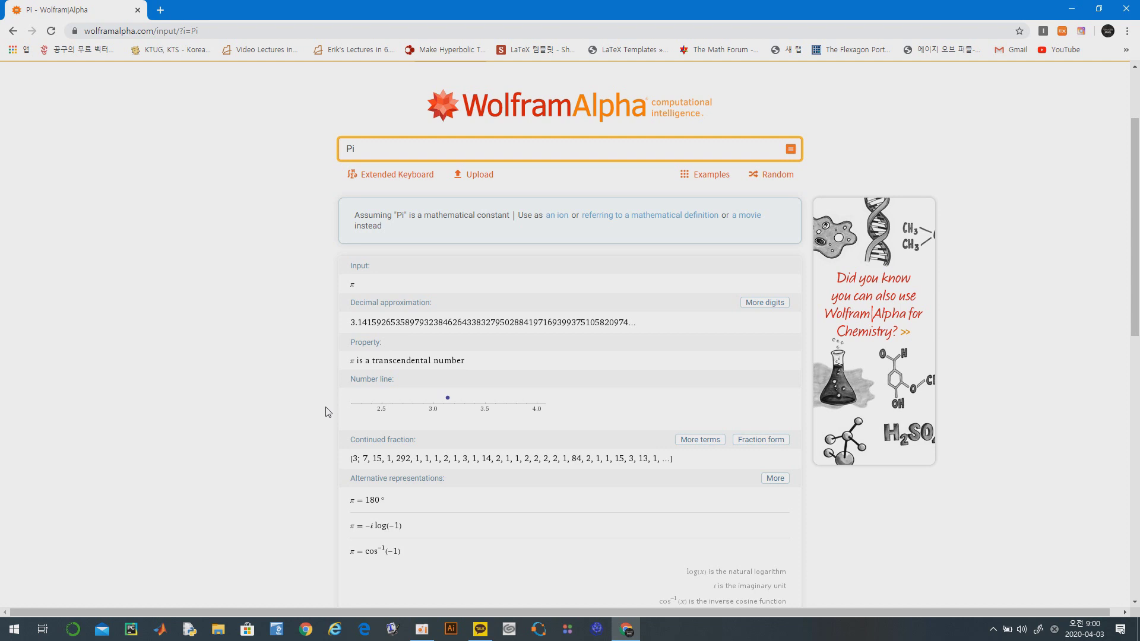
# Query "e", and rewrite the query as "1e" so that e is treated as a mathematical constant.
pyautogui.doubleClick(336, 154)
pyautogui.write('e')
pyautogui.press('Return')
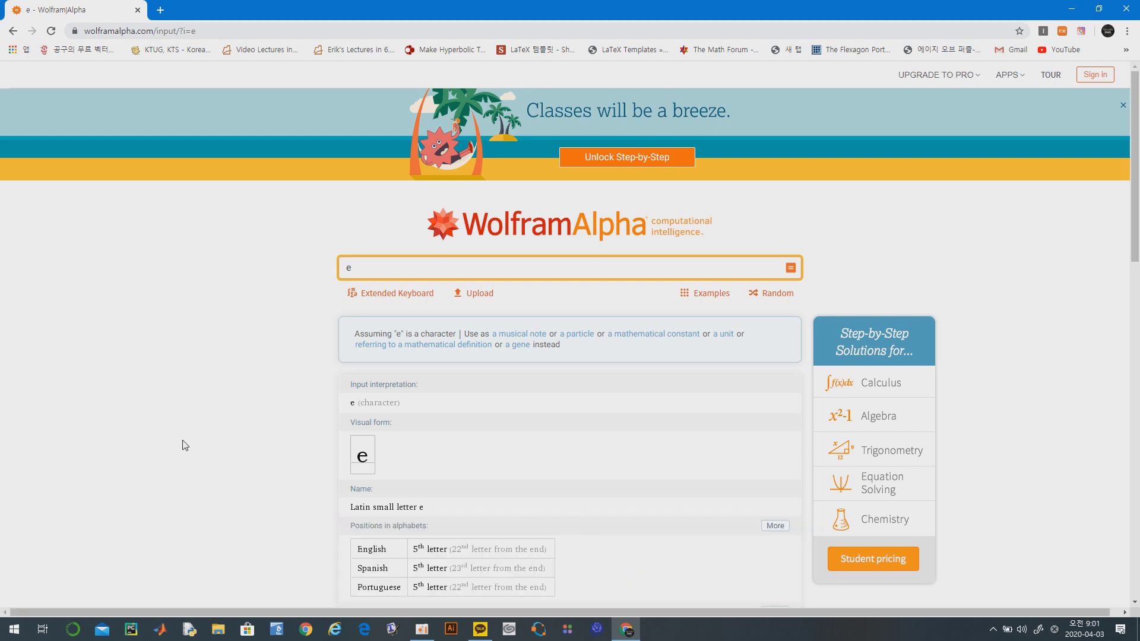
pyautogui.click(348, 267)
pyautogui.write('1')
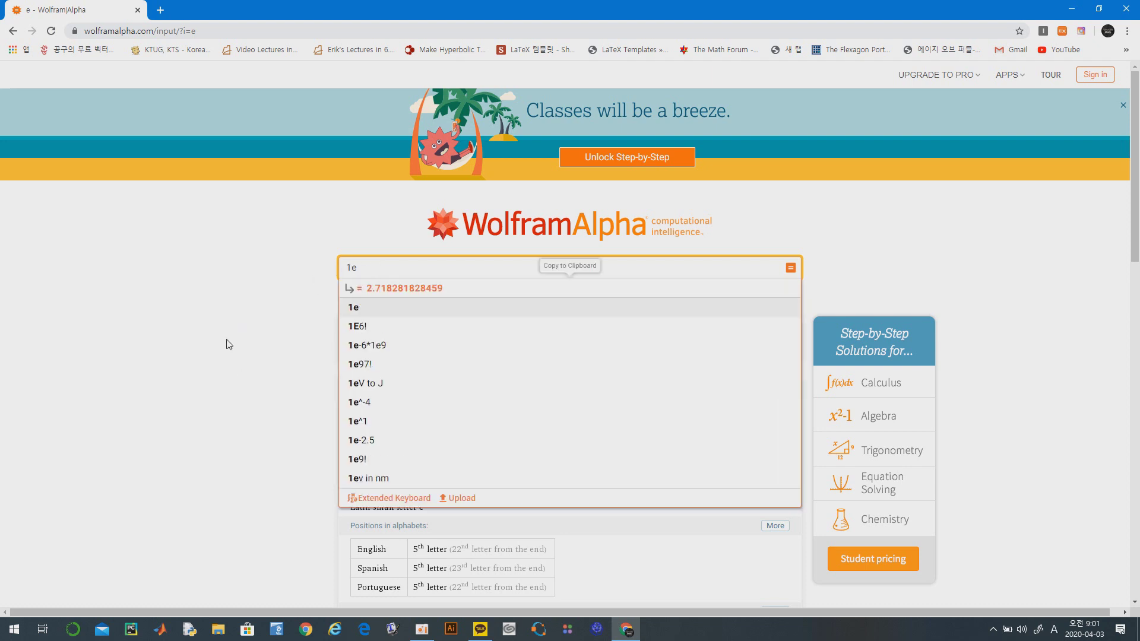
pyautogui.press('Return')
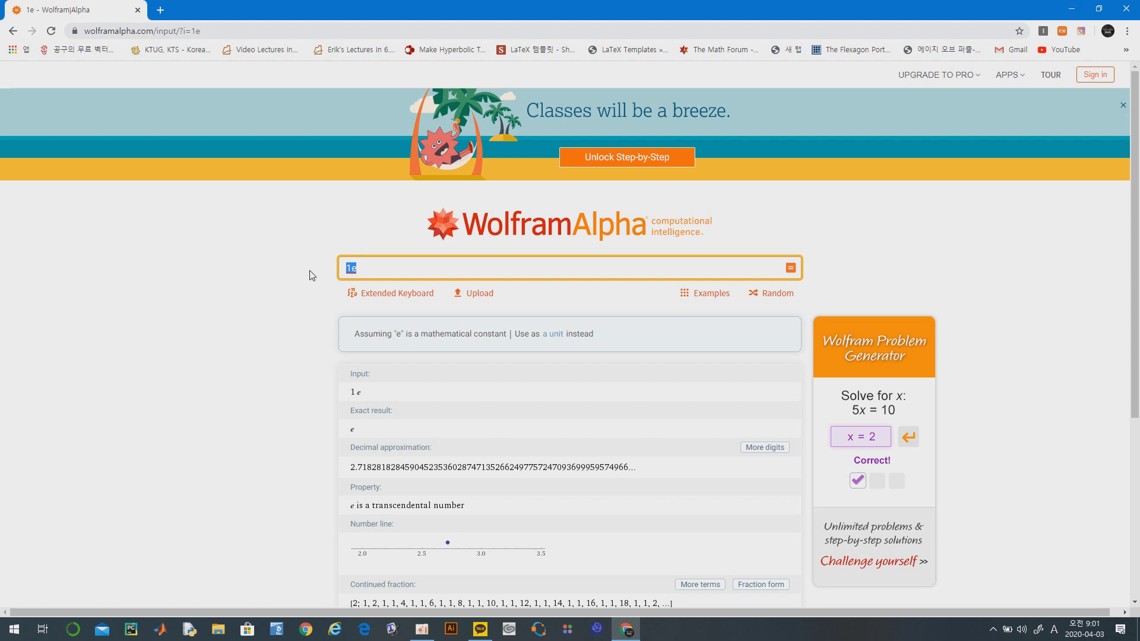
# Query the imaginary unit as "1i", followed by the complex number "3 + i".
pyautogui.write('1i')
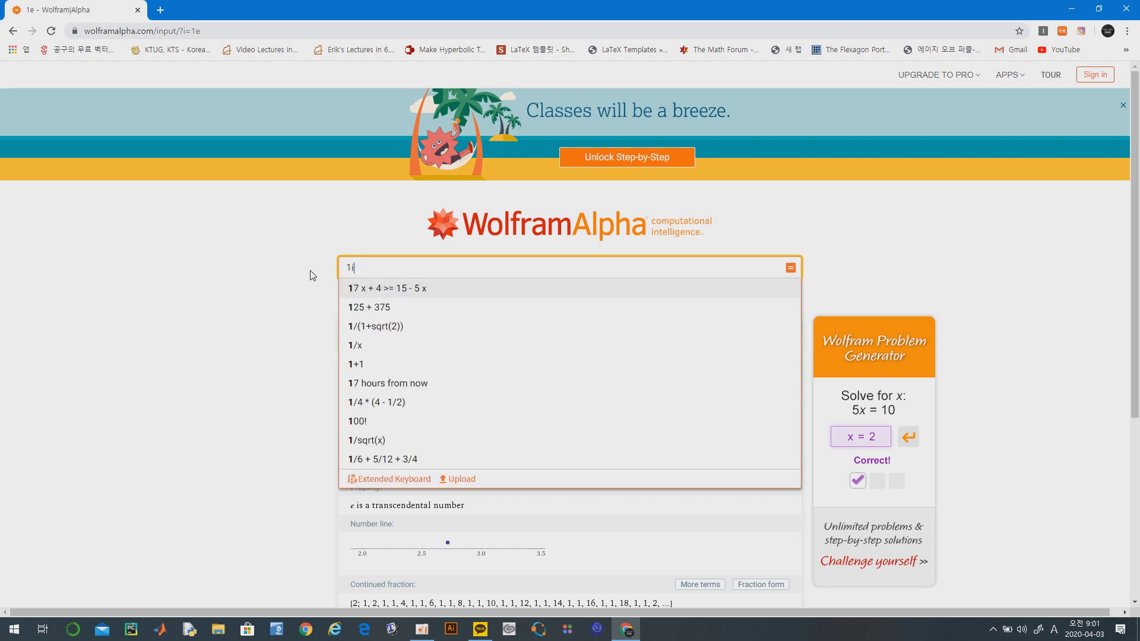
pyautogui.press('Return')
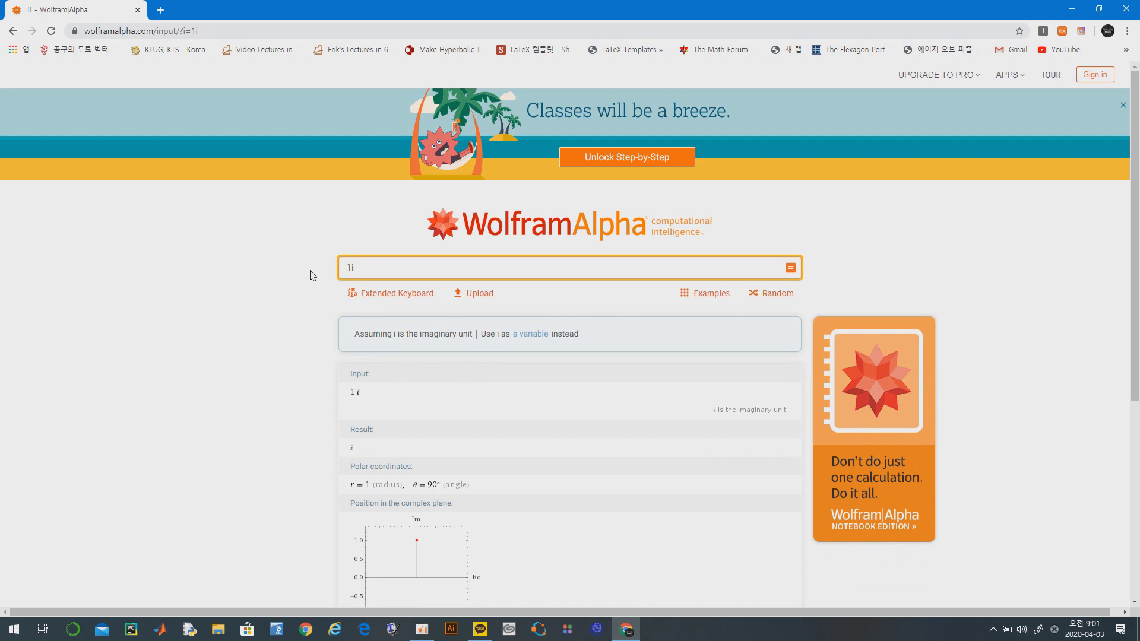
pyautogui.doubleClick(365, 264)
pyautogui.write('3 + ')
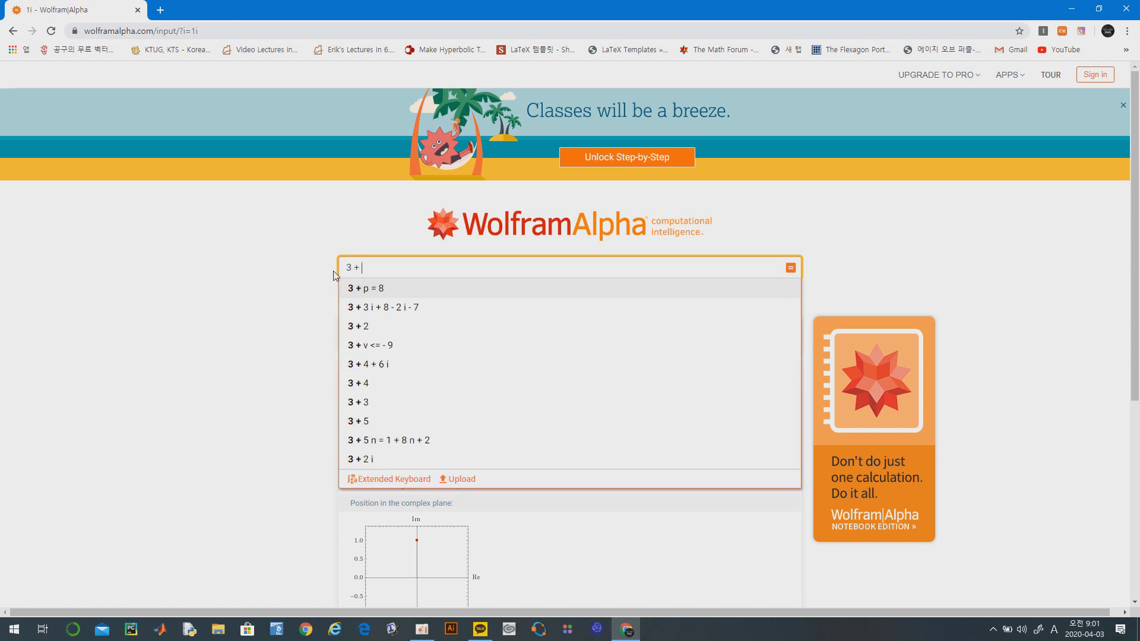
pyautogui.write('i')
pyautogui.press('Return')
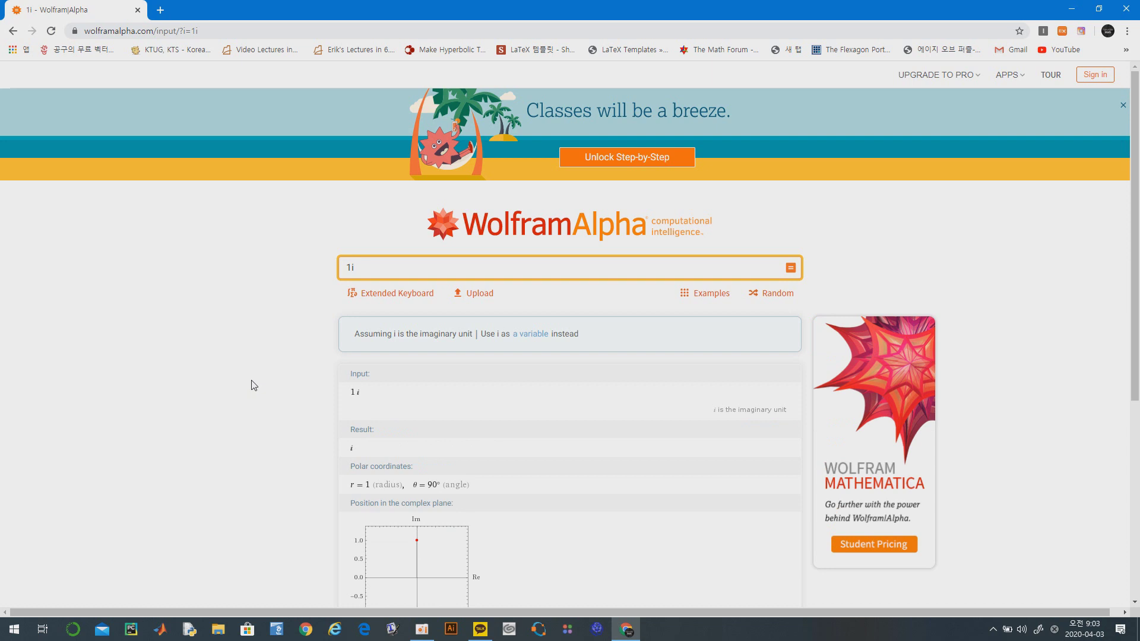
# Evaluate pi to 100 digits with the query "N[pi, 100]".
pyautogui.moveTo(369, 267); pyautogui.dragTo(311, 267)
pyautogui.write('N[')
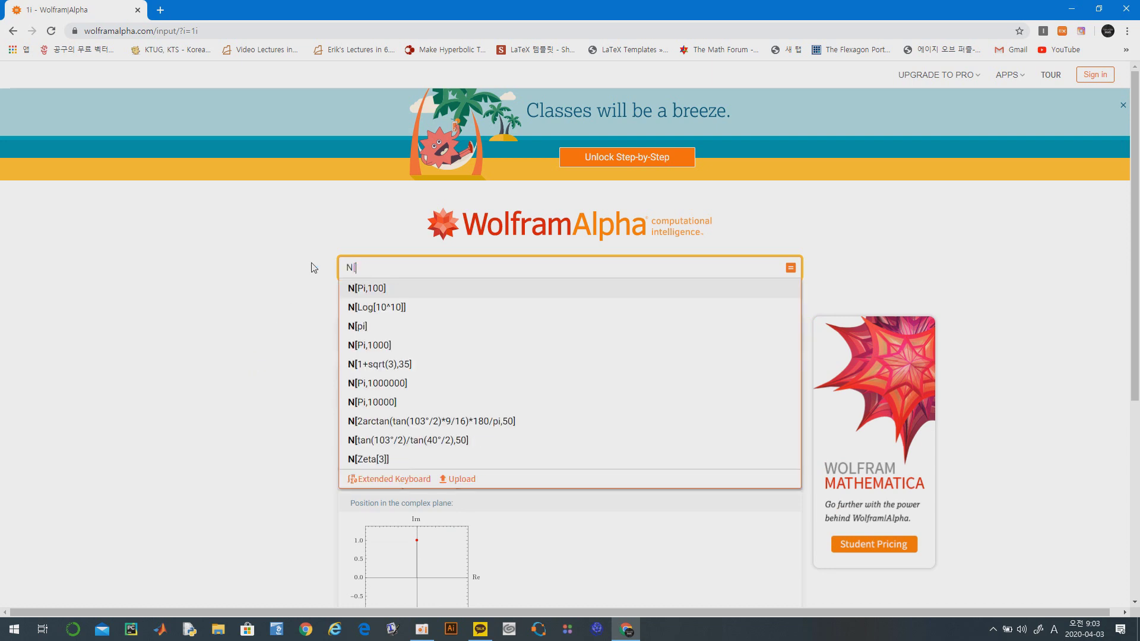
pyautogui.write('p')
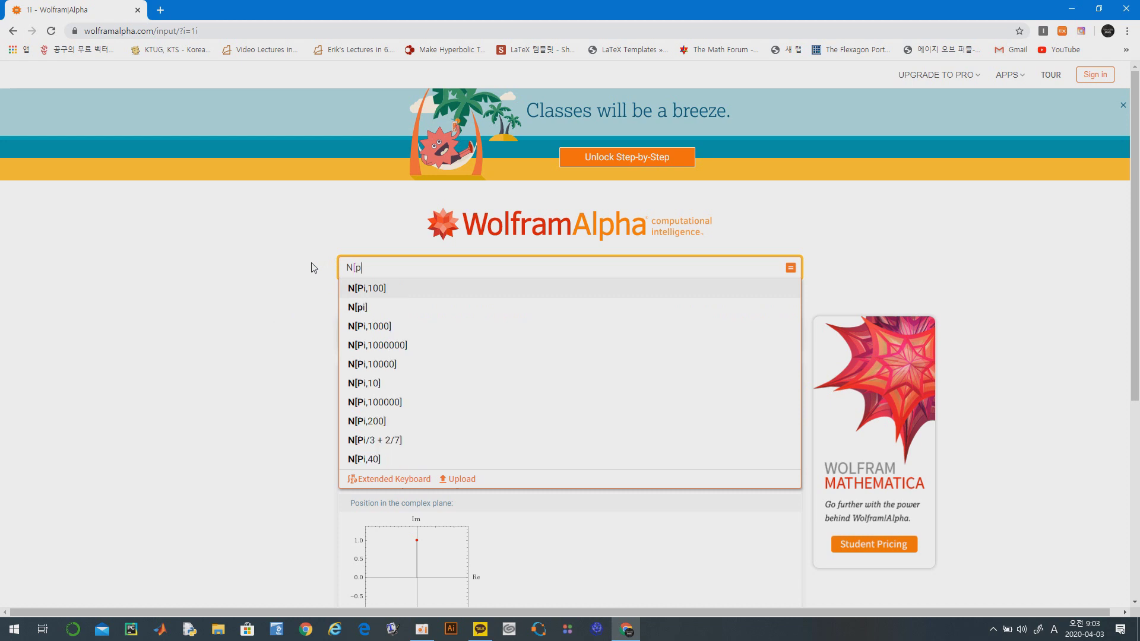
pyautogui.write('i, 100]')
pyautogui.press('Return')
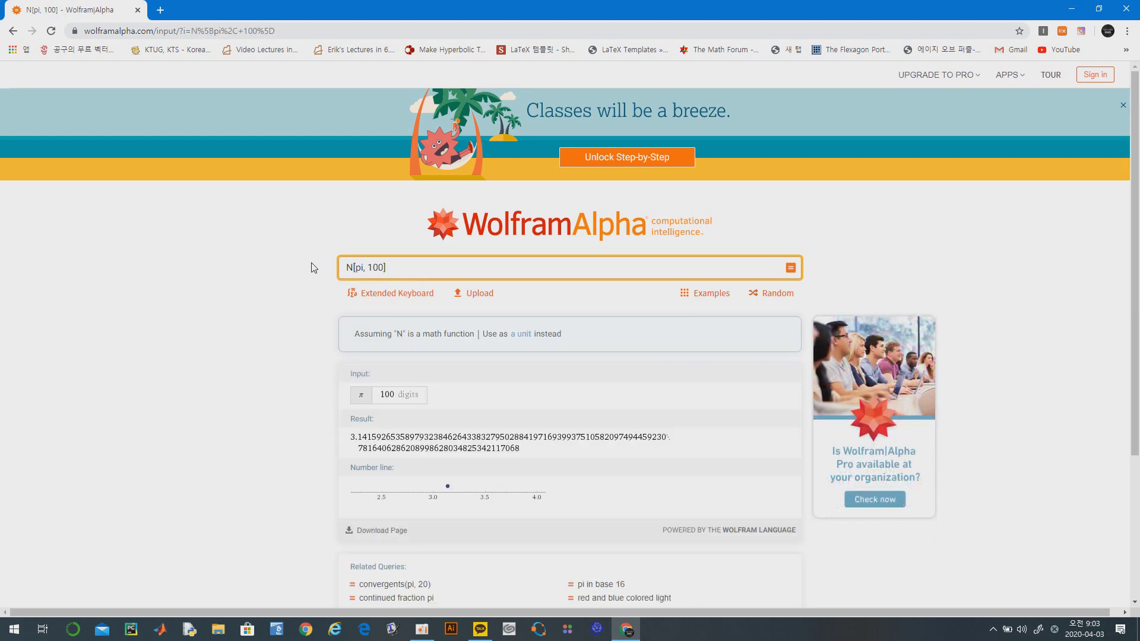
# Raise the precision of the pi evaluation to 1000 digits and look over the expansion.
pyautogui.click(375, 267)
pyautogui.write('0')
pyautogui.press('Return')
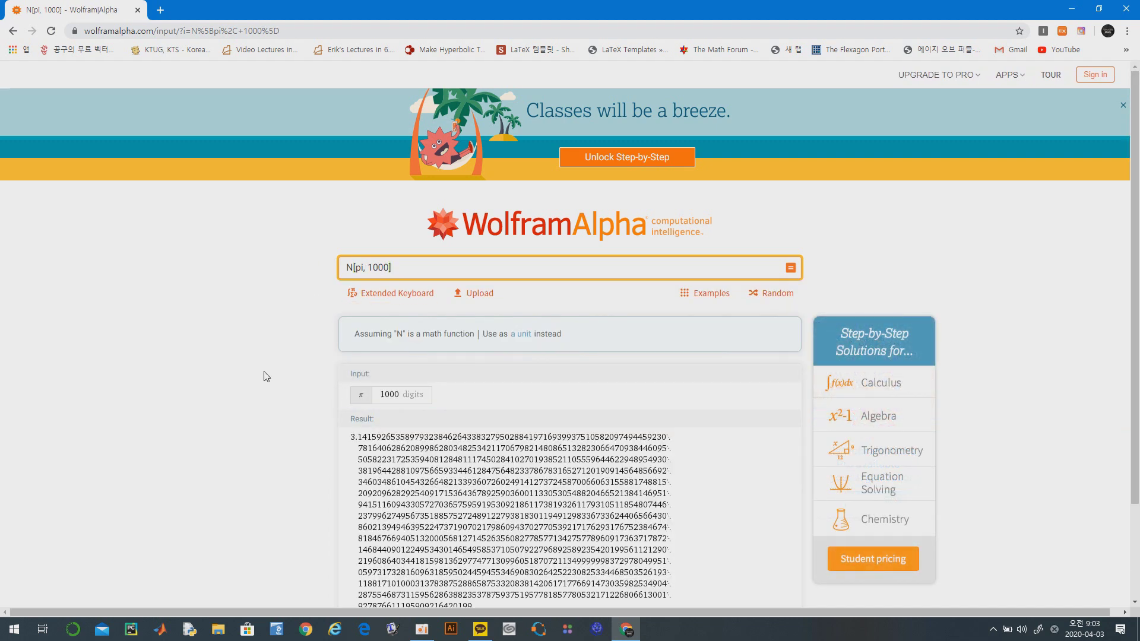
pyautogui.scroll(-2, 265, 374)
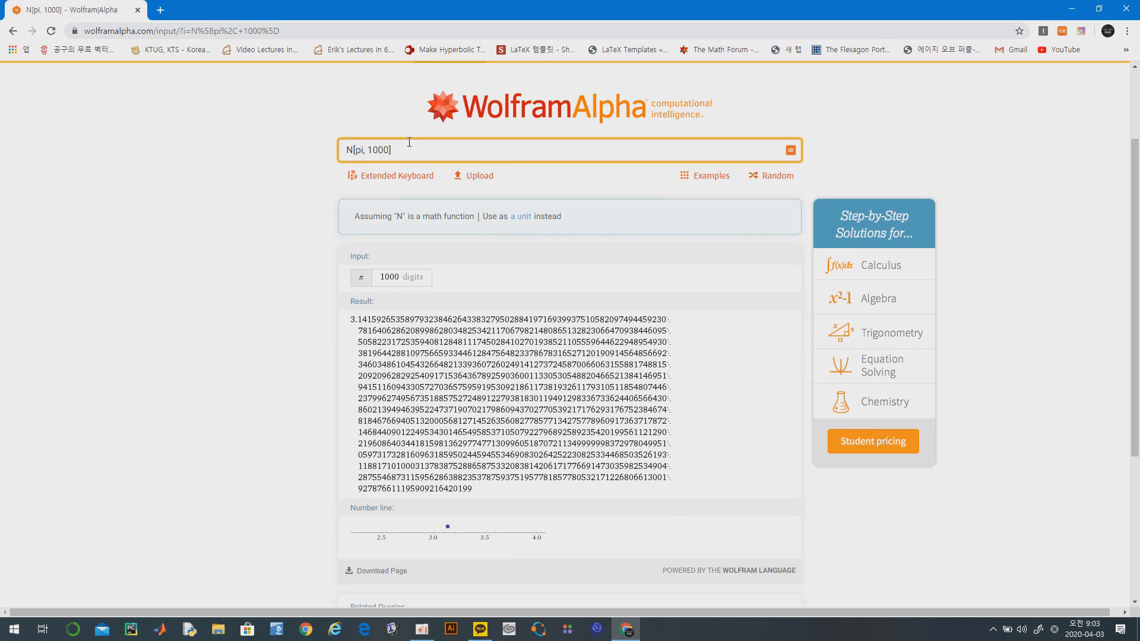
# Replace the query with the addition "4 + 5" and compute it.
pyautogui.moveTo(390, 151); pyautogui.dragTo(298, 148)
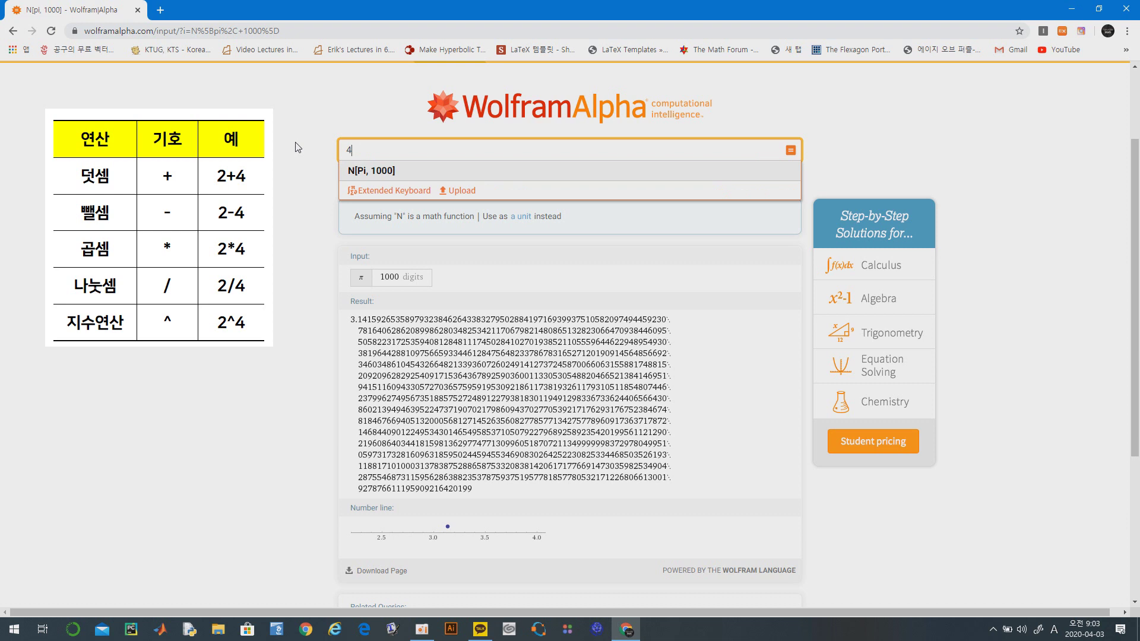
pyautogui.write('4 + 5')
pyautogui.press('Return')
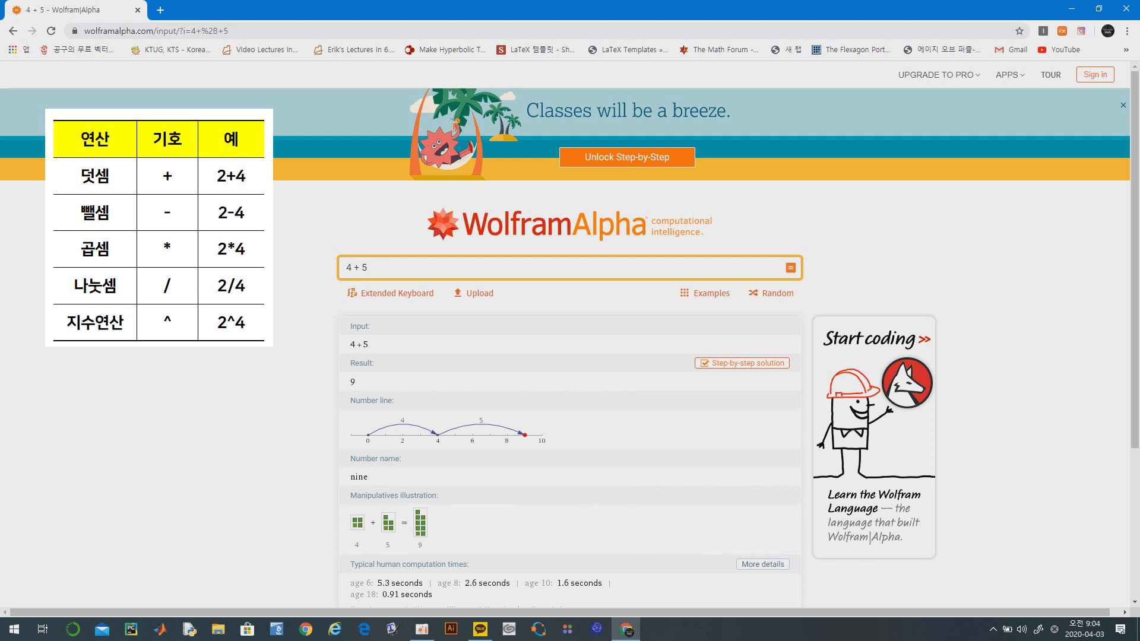
# Change the addition query into the power "4^4" and compute it.
pyautogui.click(376, 265)
pyautogui.press('BackSpace')
pyautogui.press('BackSpace')
pyautogui.press('BackSpace')
pyautogui.press('BackSpace')
pyautogui.write('^4')
pyautogui.press('Return')
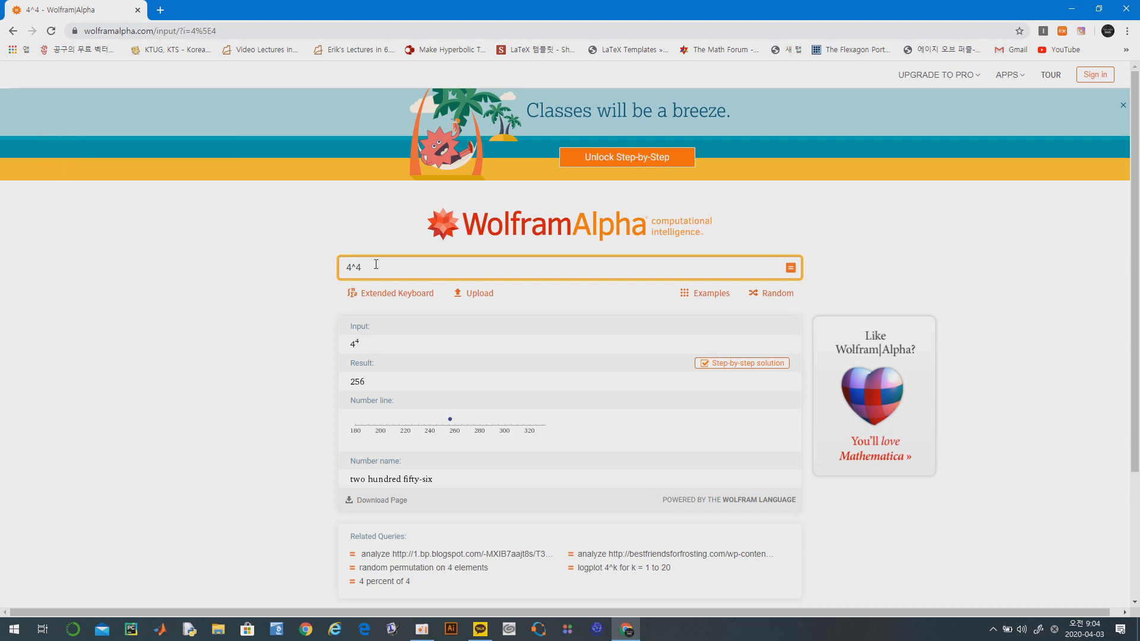
# Query "ax", rewrite it as "a x" so it is read as a product, and look over its plots and properties.
pyautogui.moveTo(375, 265); pyautogui.dragTo(315, 274)
pyautogui.write('ax')
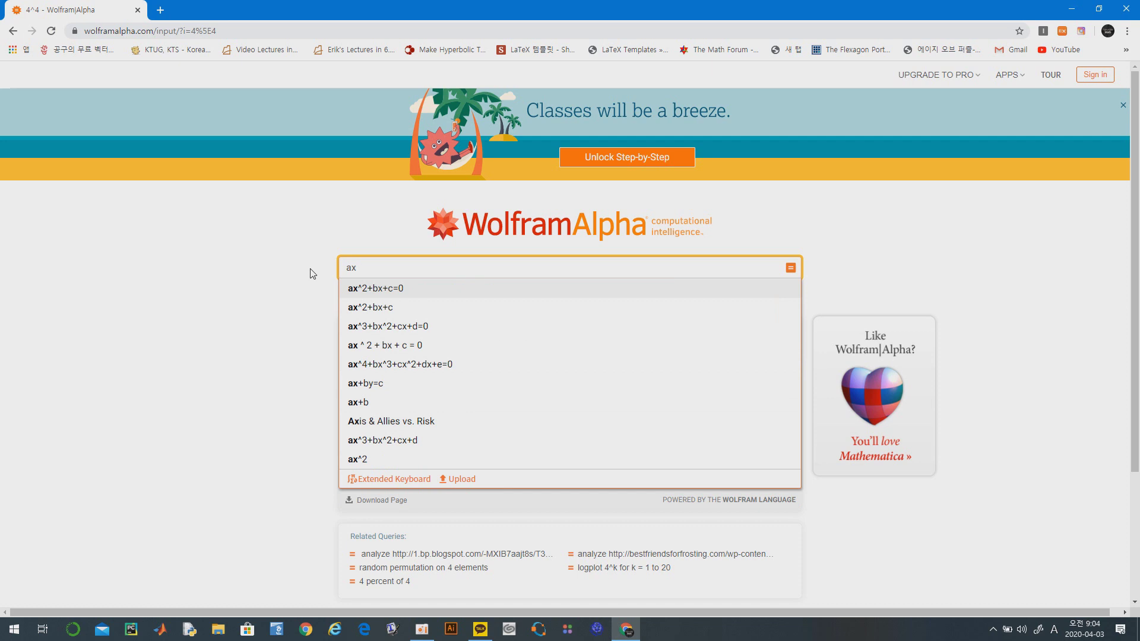
pyautogui.press('Return')
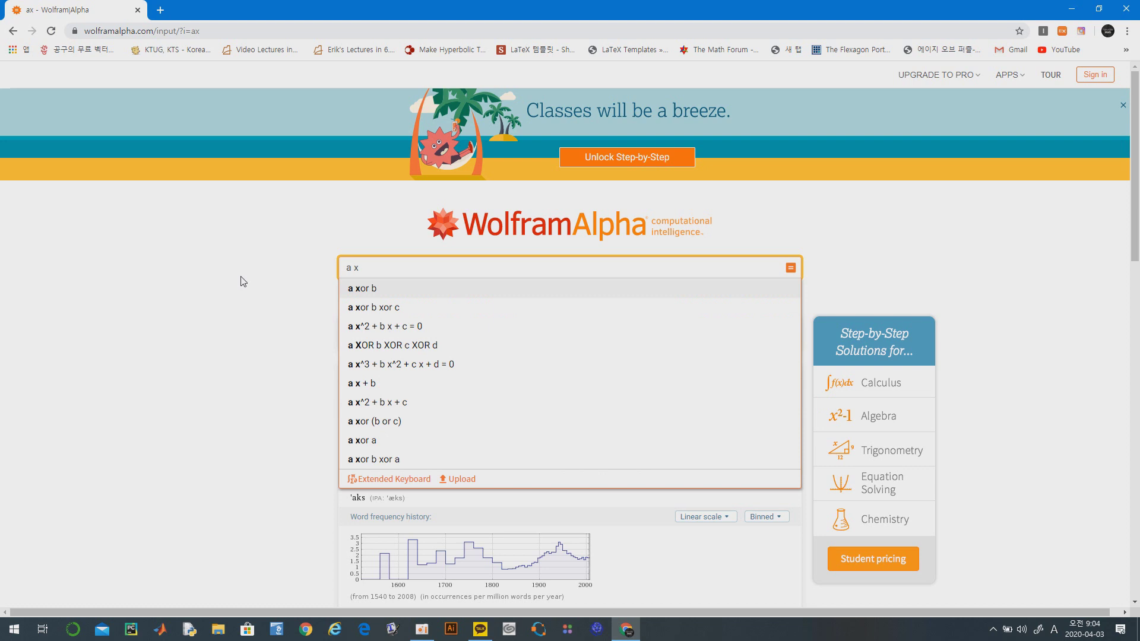
pyautogui.press('Return')
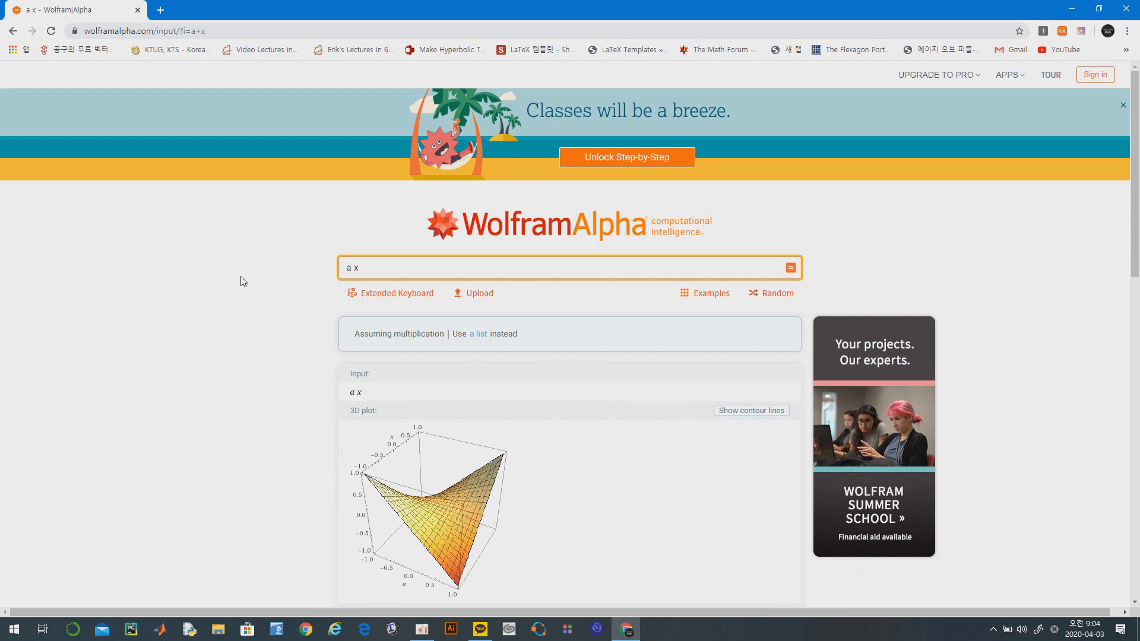
pyautogui.scroll(-4, 244, 300)
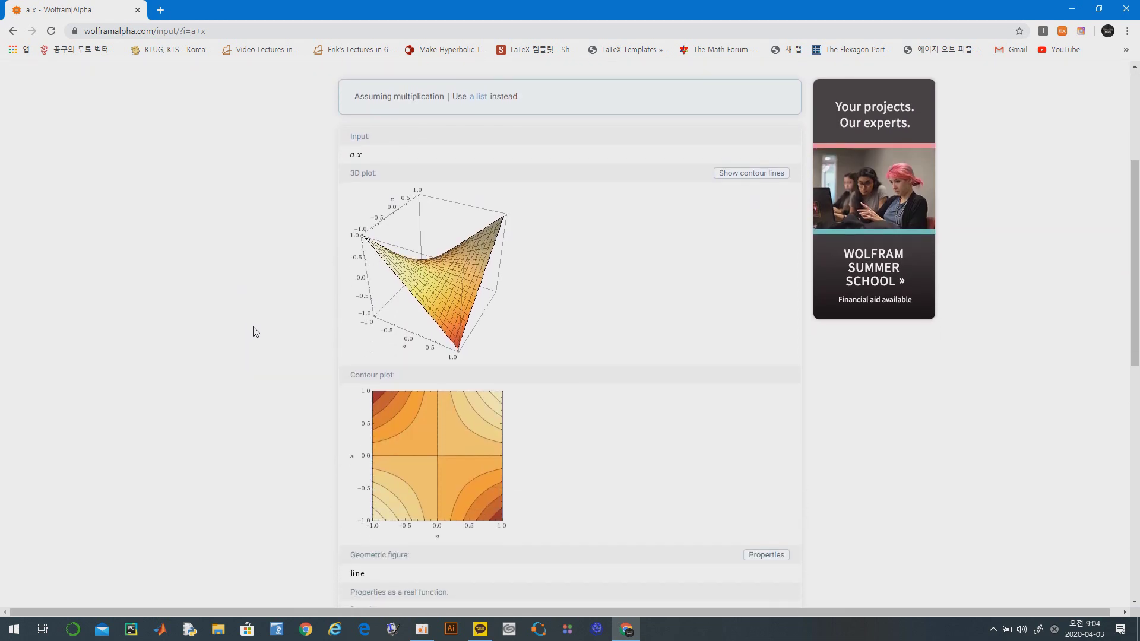
pyautogui.scroll(-2, 255, 332)
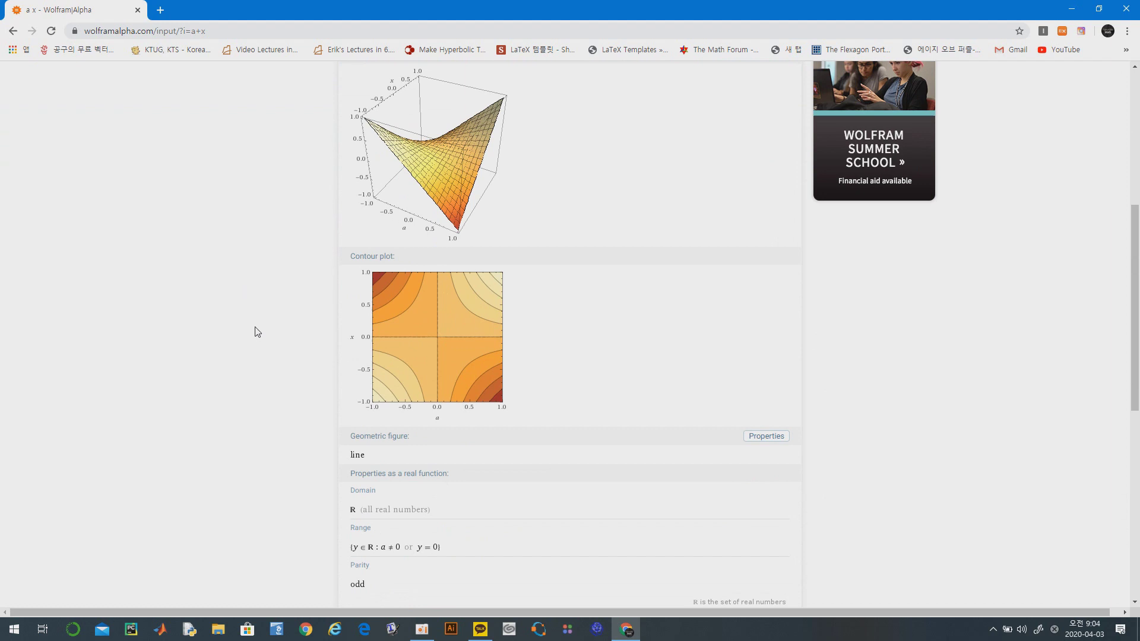
pyautogui.scroll(-6, 257, 331)
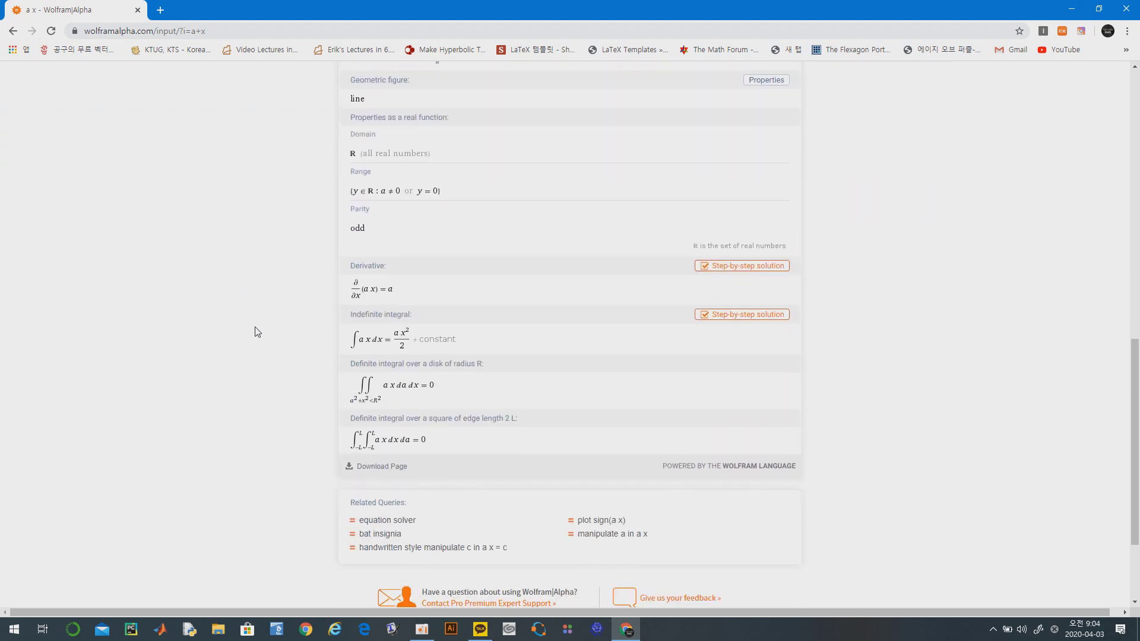
pyautogui.scroll(5, 278, 386)
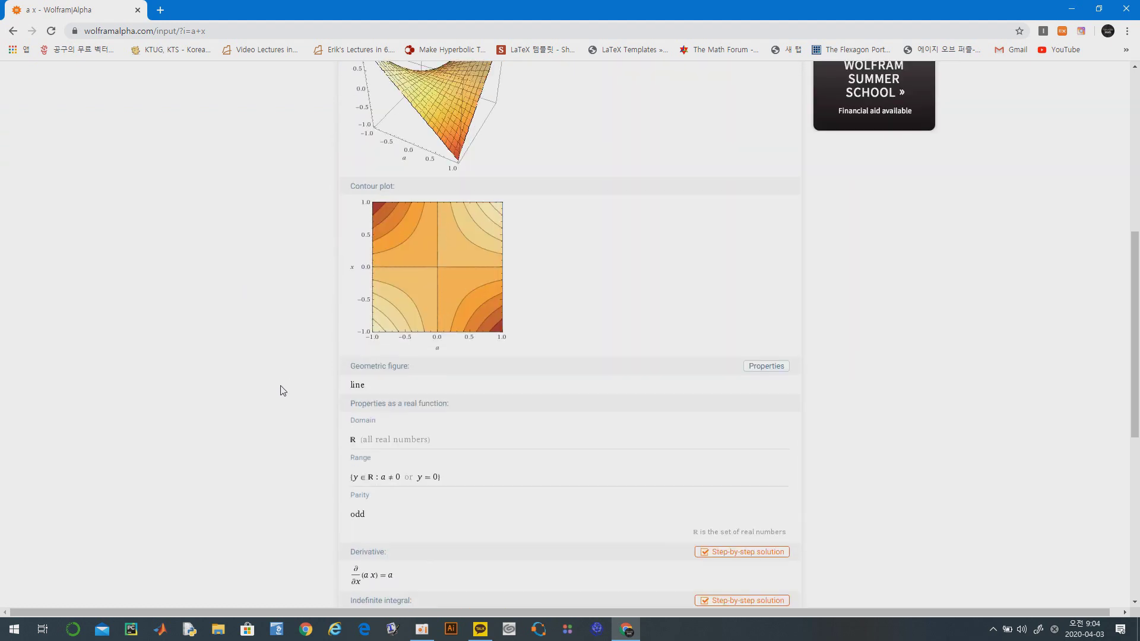
# Query the square root of 2 in function form as "sqrt(2)".
pyautogui.scroll(6, 283, 390)
pyautogui.click(343, 217)
pyautogui.write('sqrt(2)')
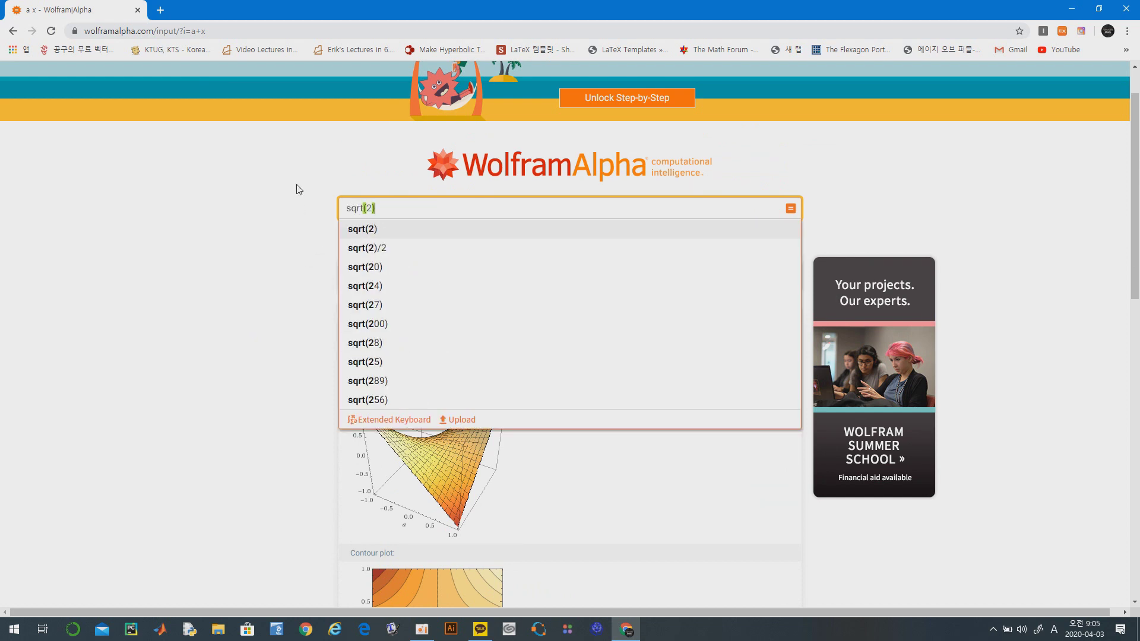
pyautogui.press('Return')
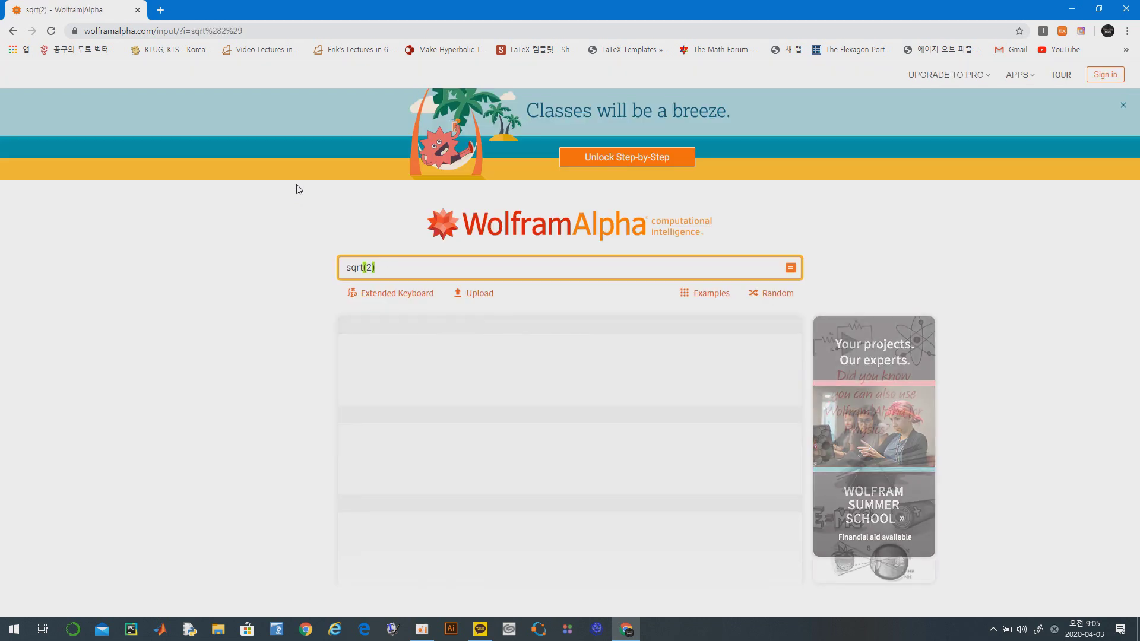
# Rewrite the square root query without parentheses as "sqrt 2" and compute it.
pyautogui.click(398, 261)
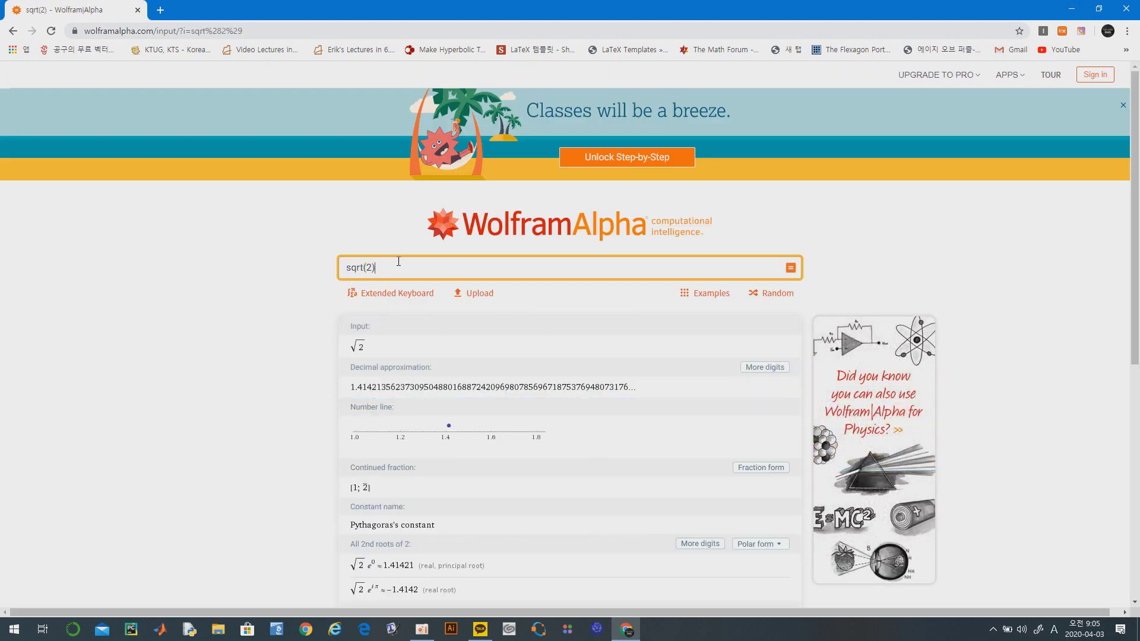
pyautogui.press('BackSpace')
pyautogui.press('BackSpace')
pyautogui.press('BackSpace')
pyautogui.write('2')
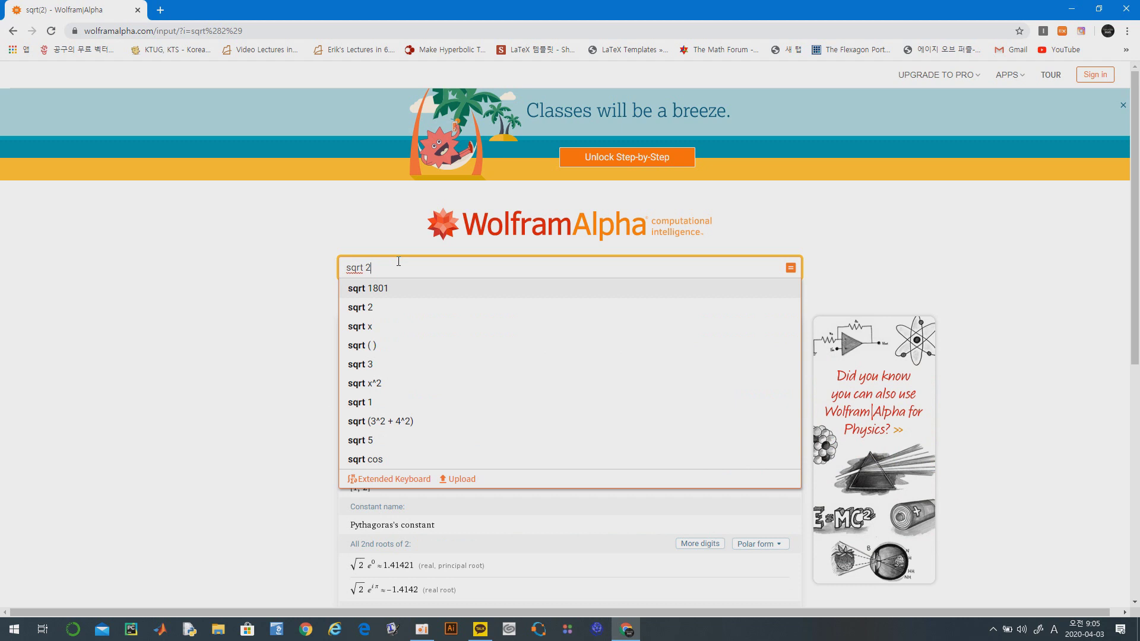
pyautogui.press('Return')
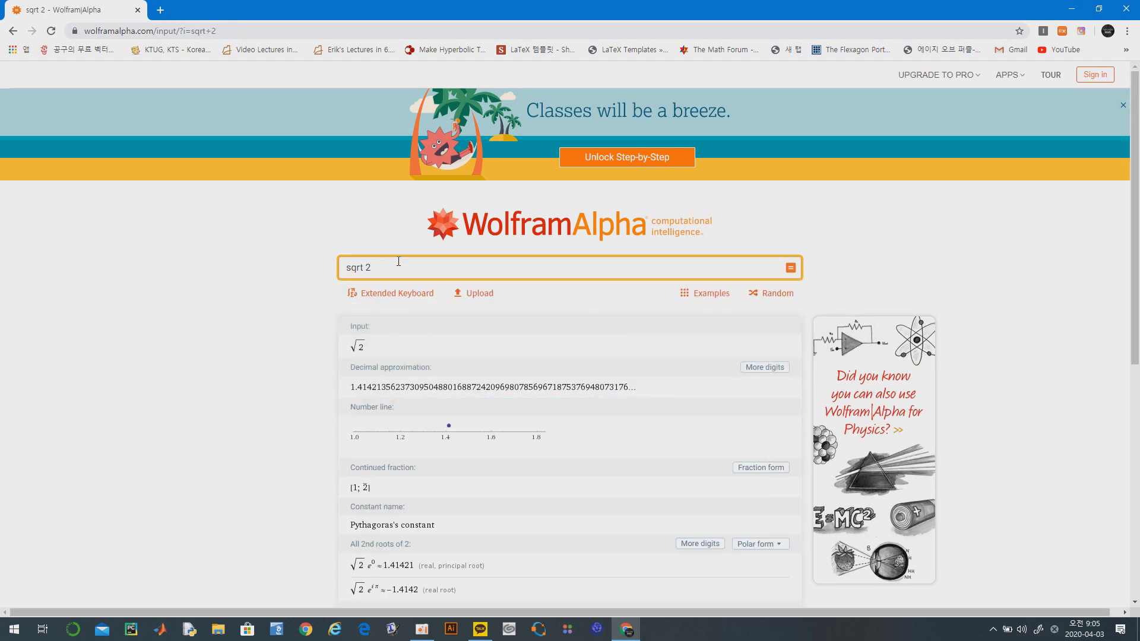
# Express the square root of 2 as the fractional power "2^(1/2)" and compute it.
pyautogui.moveTo(399, 262); pyautogui.dragTo(324, 268)
pyautogui.write('2')
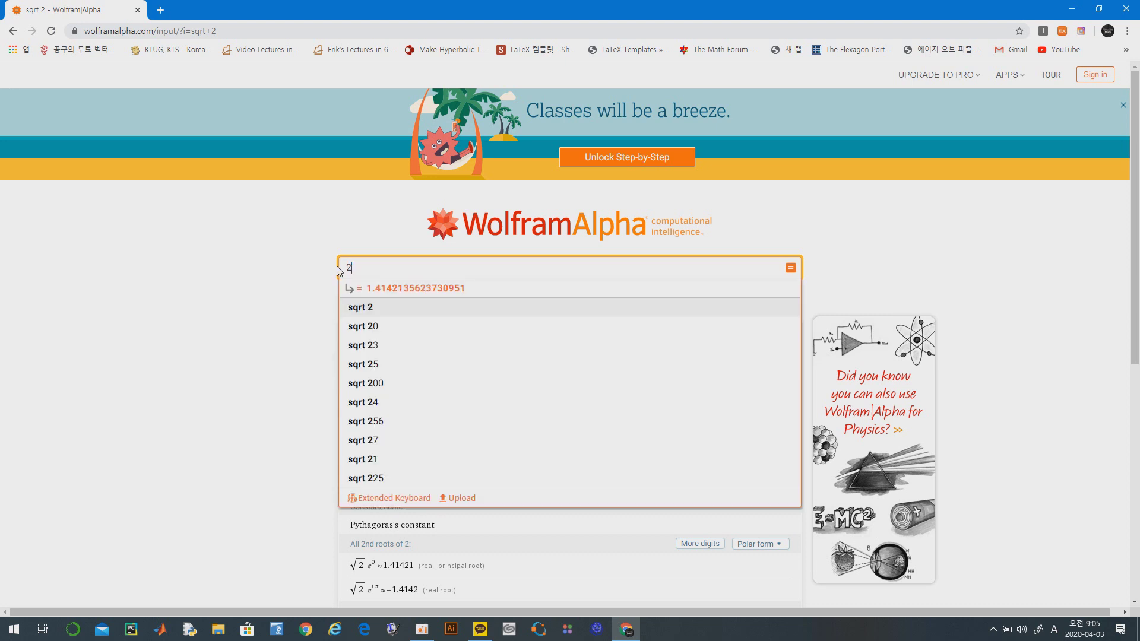
pyautogui.write('^(1/2)')
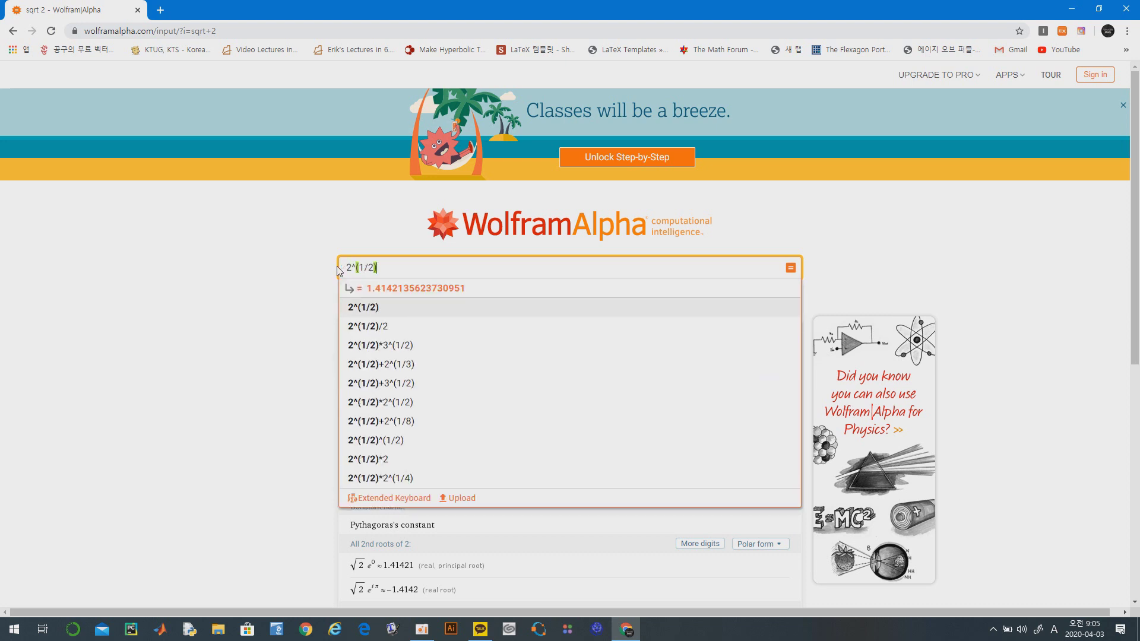
pyautogui.press('Return')
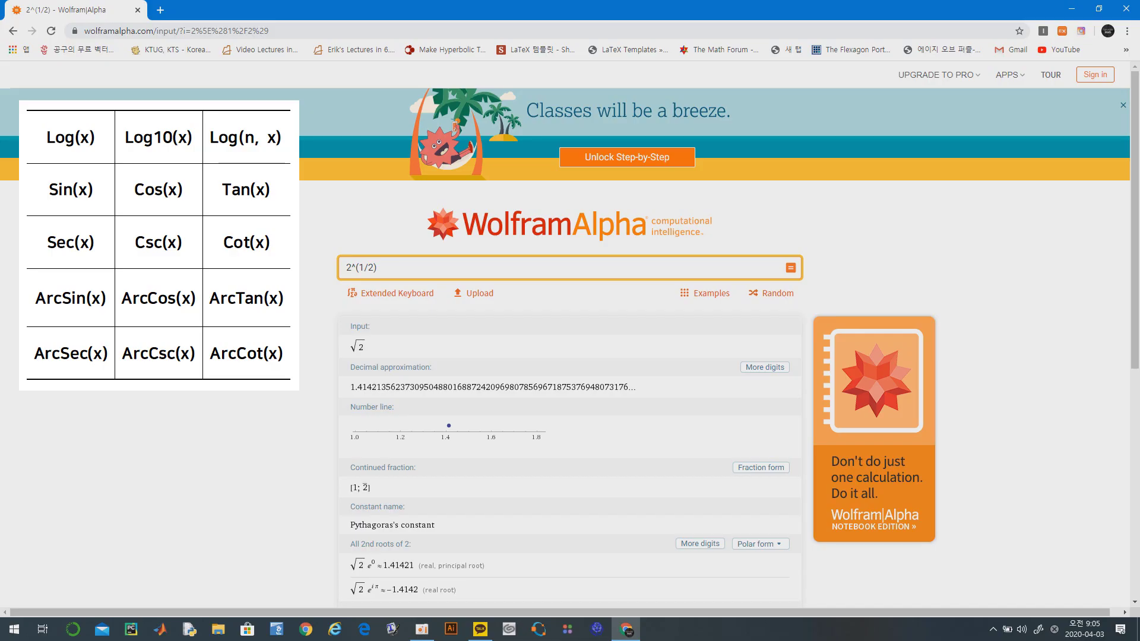
# Replace the query with the sine of a radian angle, "Sin(pi/4)", and compute it.
pyautogui.moveTo(377, 268); pyautogui.dragTo(310, 272)
pyautogui.write('Sin')
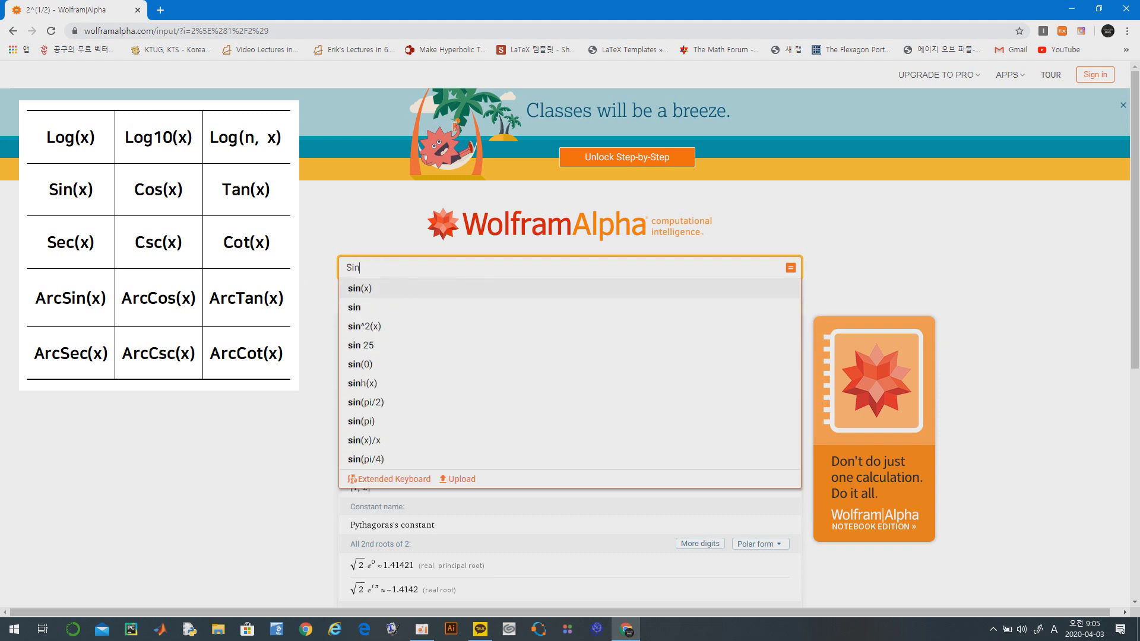
pyautogui.write('(pi/4')
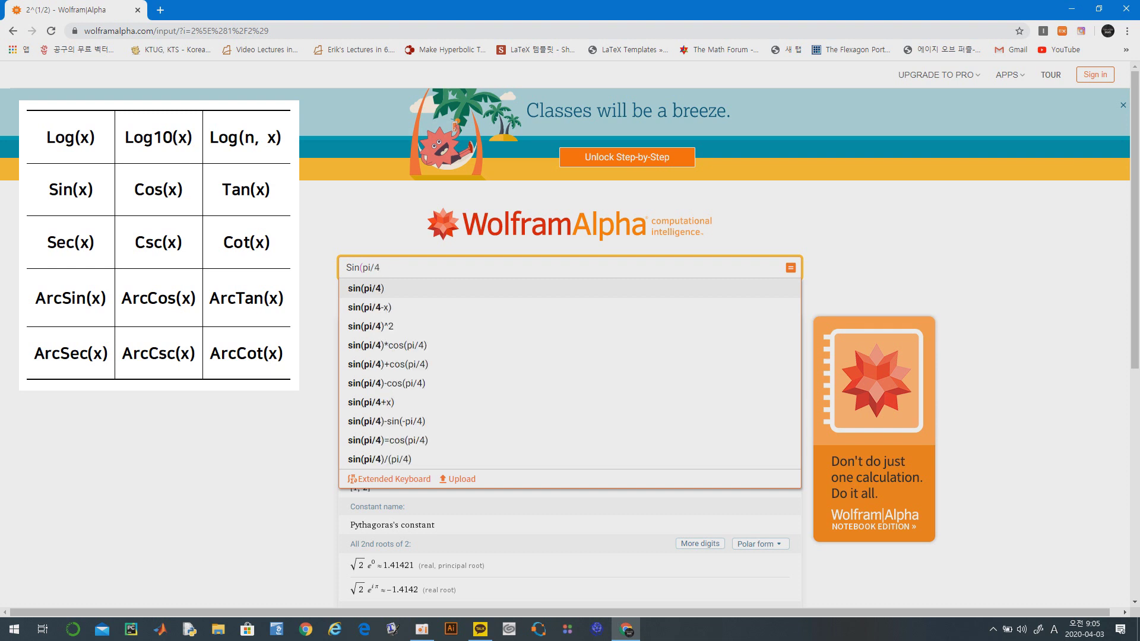
pyautogui.write(')')
pyautogui.press('Return')
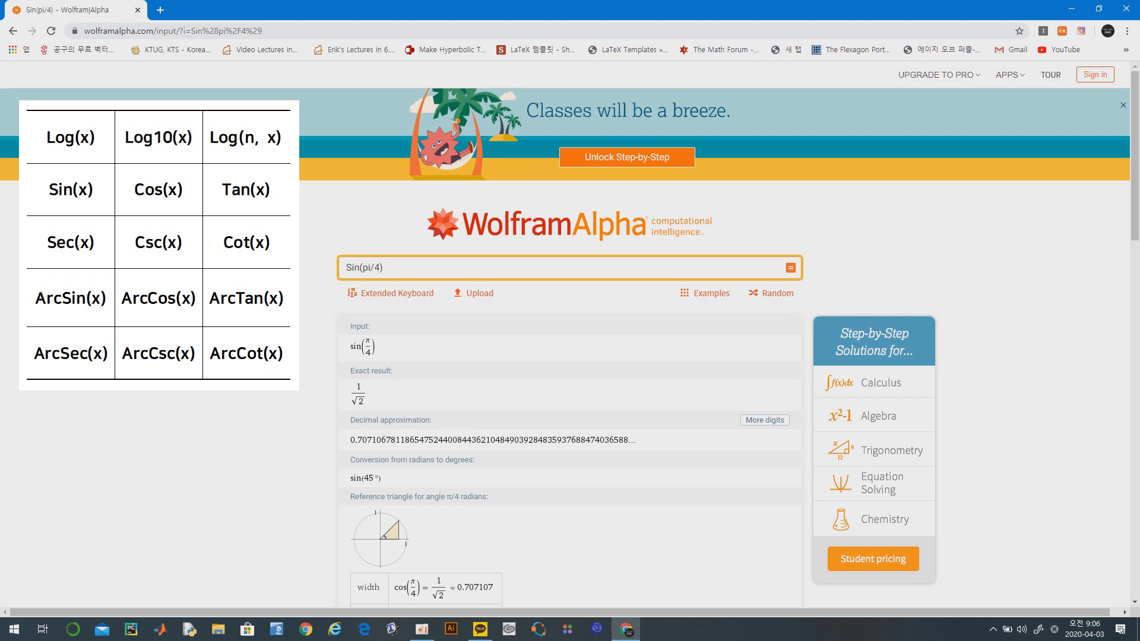
# Compute "Sin(1)" in radians, and extend the query to "Sin(1 degree)" to use degrees.
pyautogui.moveTo(381, 268); pyautogui.dragTo(365, 274)
pyautogui.write('1')
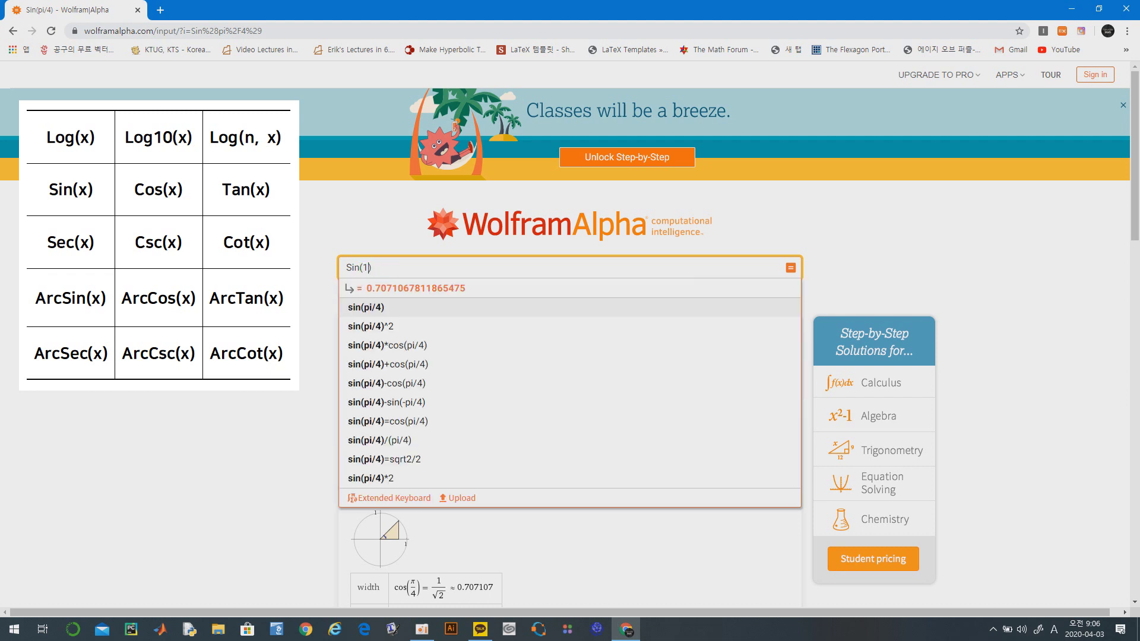
pyautogui.press('Return')
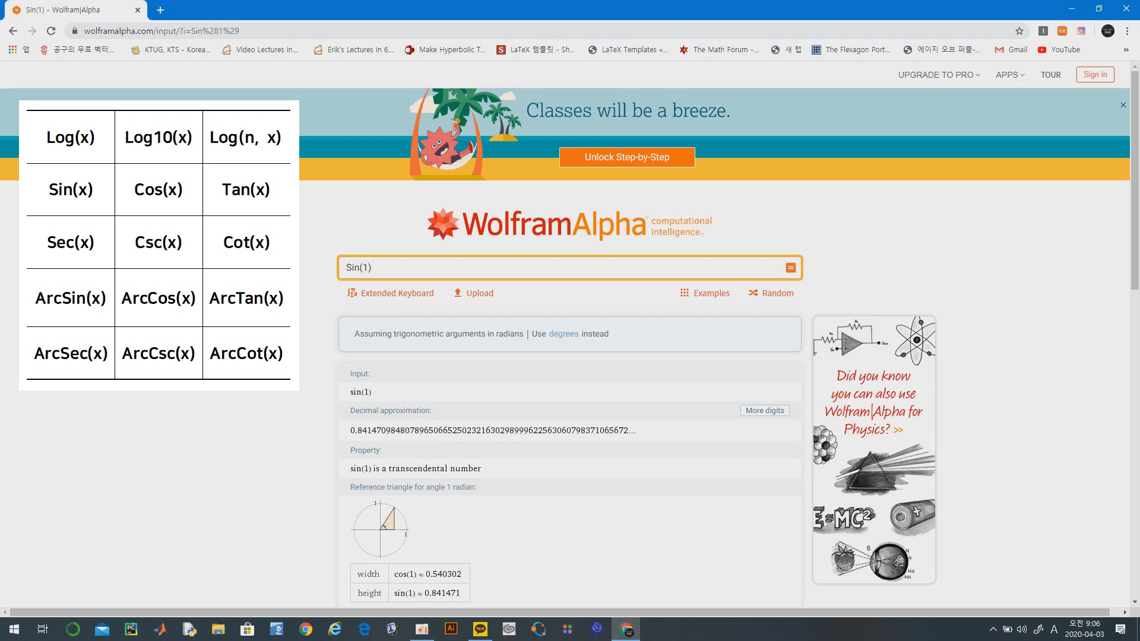
pyautogui.write('degree')
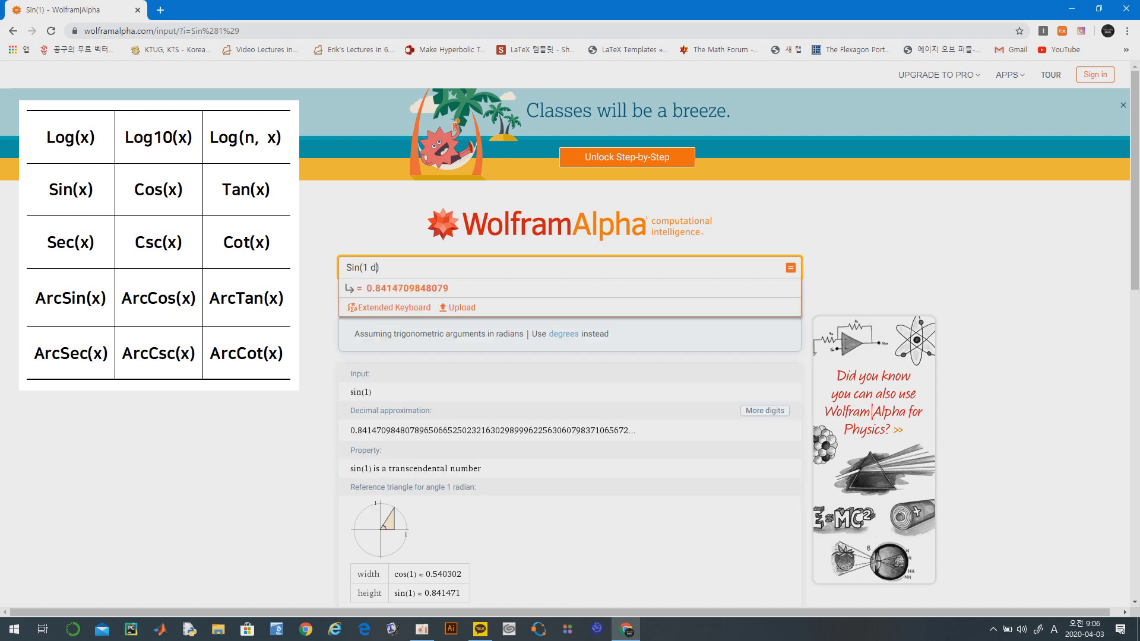
pyautogui.press('Return')
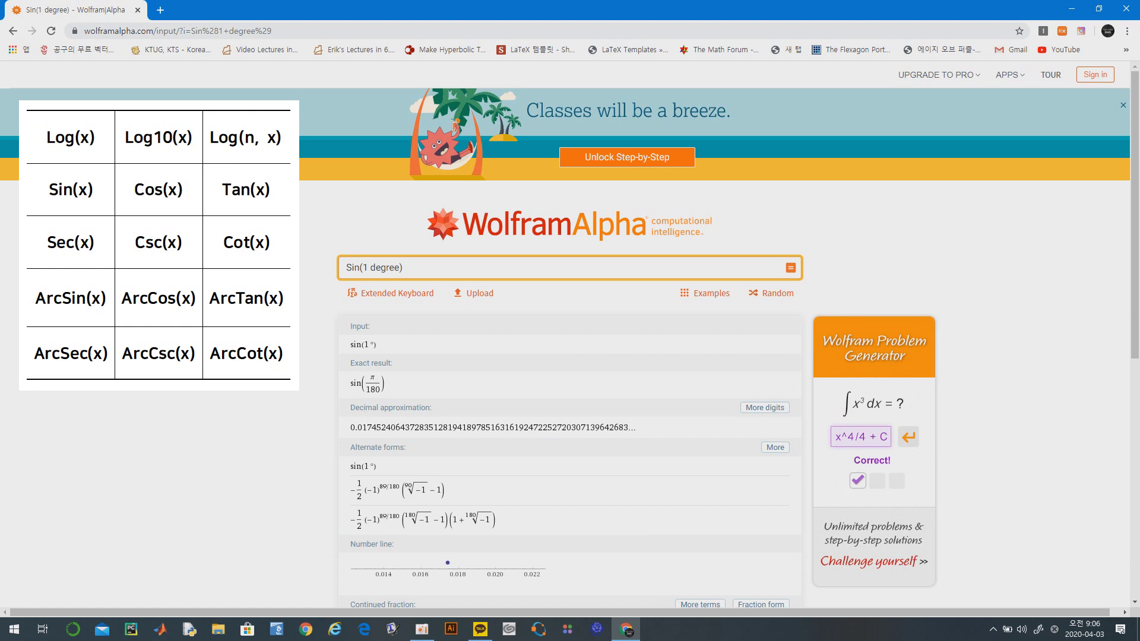
# Replace the query with the natural logarithm "Log(10)" and compute it.
pyautogui.click(401, 267)
pyautogui.write('Log(10)')
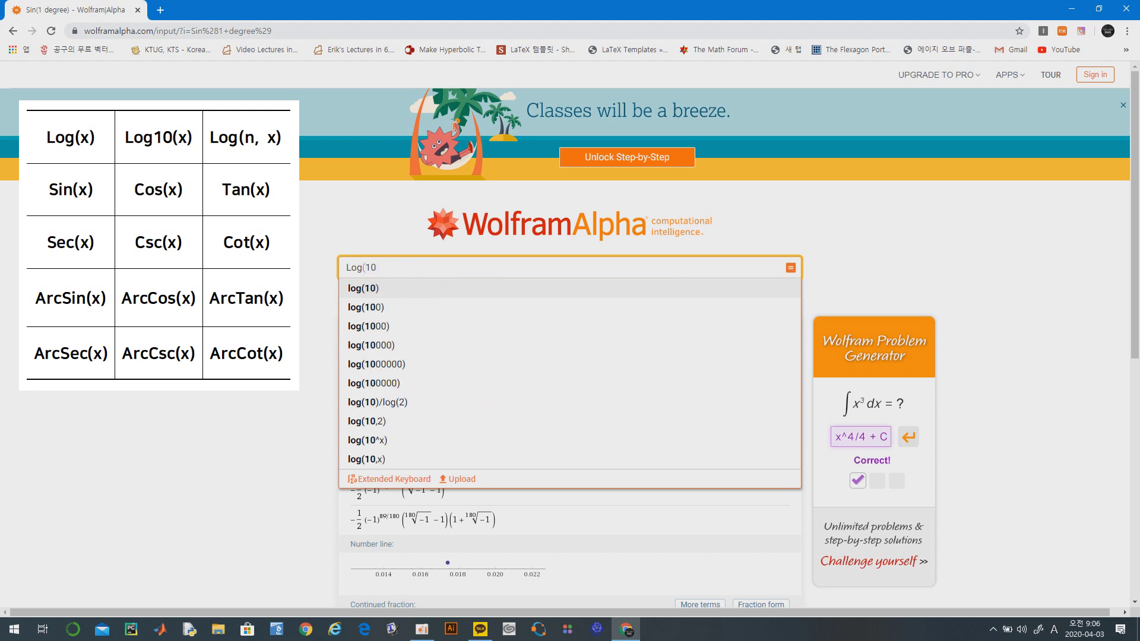
pyautogui.press('Return')
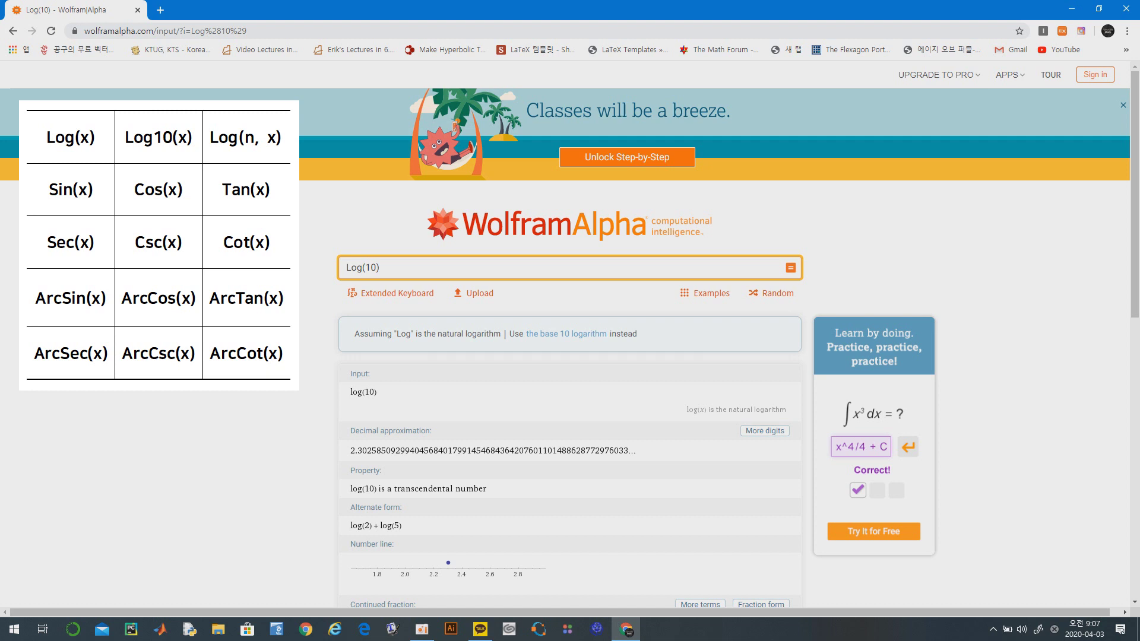
# Change the logarithm query to base 2 as "Log2(10)" and compute it.
pyautogui.click(363, 267)
pyautogui.write('2')
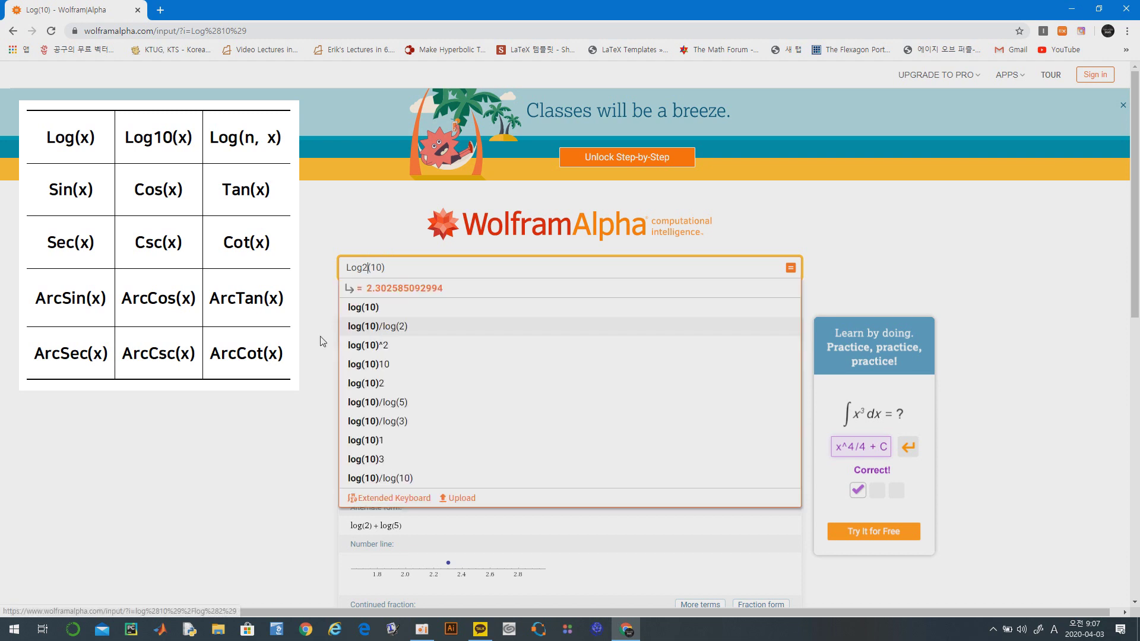
pyautogui.press('Return')
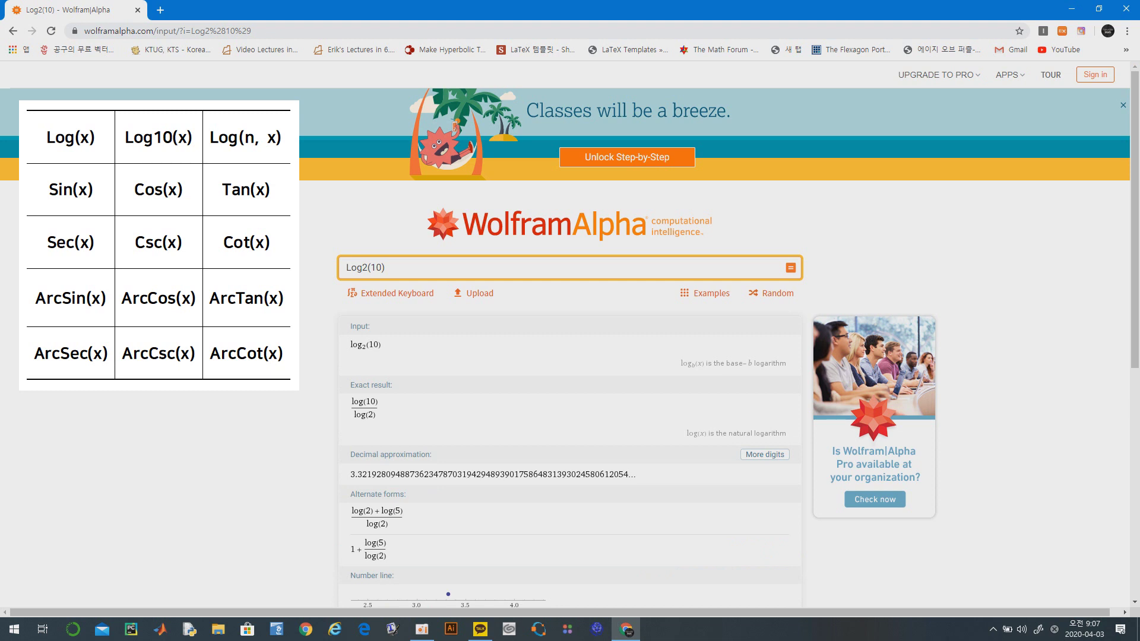
# Change the logarithm's base to 10, making the query "Log10(10)", and compute it.
pyautogui.click(367, 266)
pyautogui.press('BackSpace')
pyautogui.write('10')
pyautogui.press('Return')
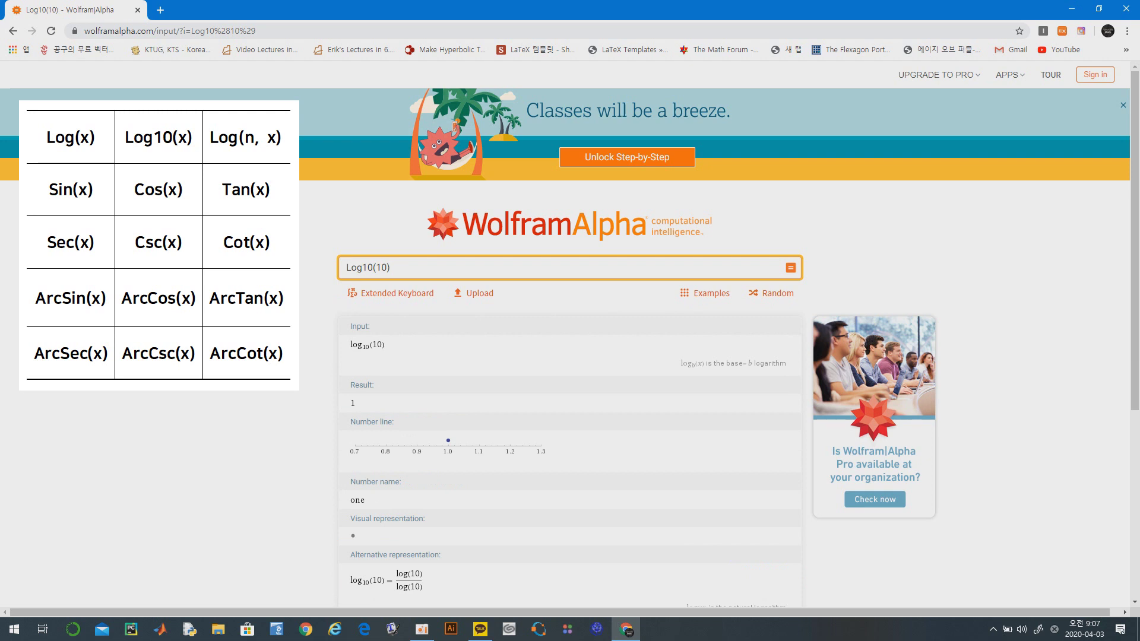
# Try to compute the base-pi logarithm of 10 by changing the query to "Logpi(10)".
pyautogui.press('BackSpace')
pyautogui.press('BackSpace')
pyautogui.write('pi')
pyautogui.press('Return')
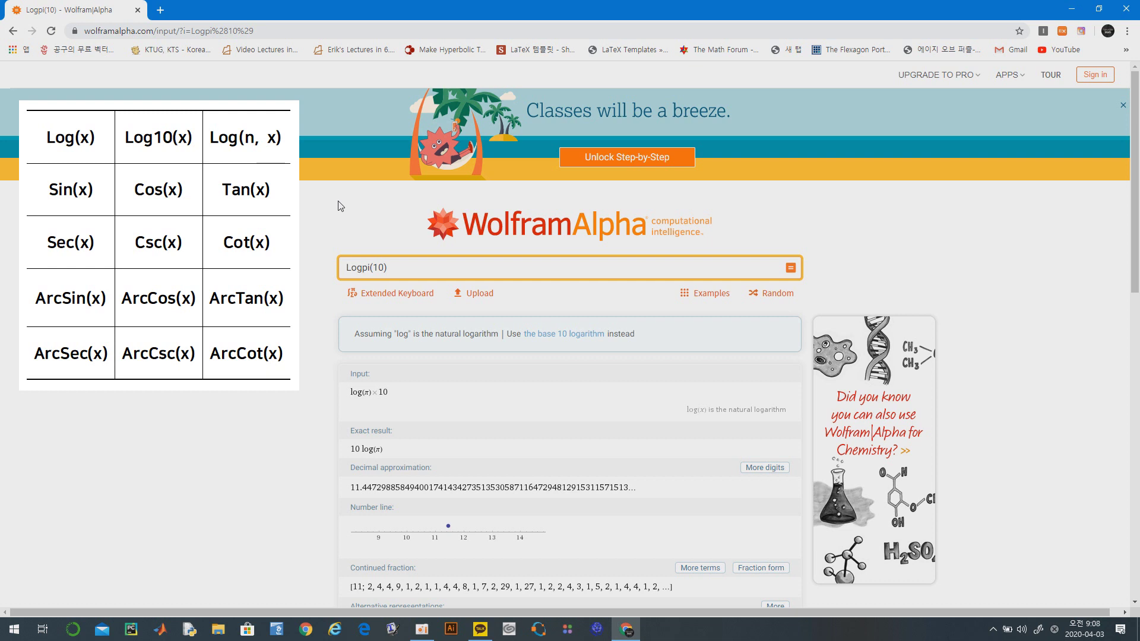
# Rewrite the base-pi logarithm query with two arguments as "Log(pi, 10)" and compute it.
pyautogui.click(416, 268)
pyautogui.press('BackSpace')
pyautogui.press('BackSpace')
pyautogui.press('BackSpace')
pyautogui.press('BackSpace')
pyautogui.press('BackSpace')
pyautogui.press('BackSpace')
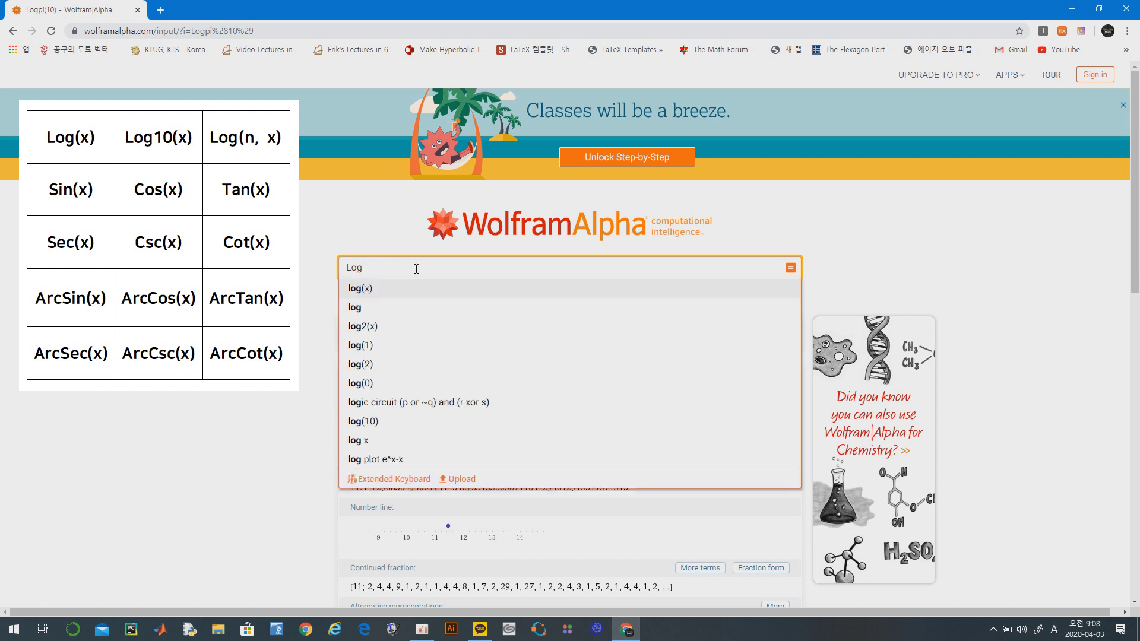
pyautogui.write('(pi')
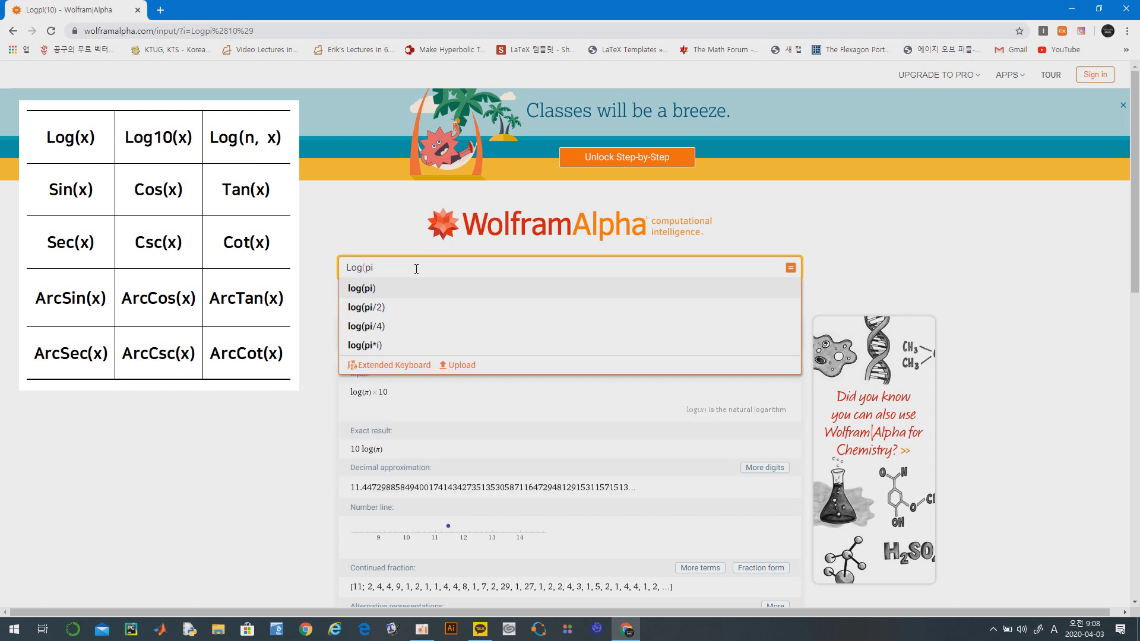
pyautogui.write(', 10)')
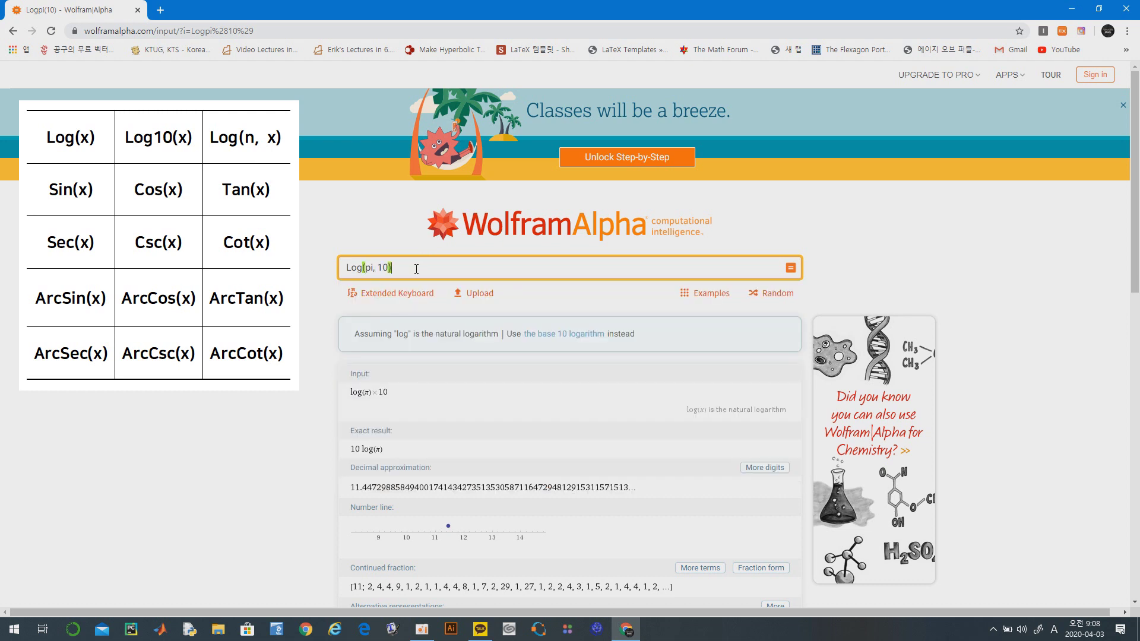
pyautogui.press('Return')
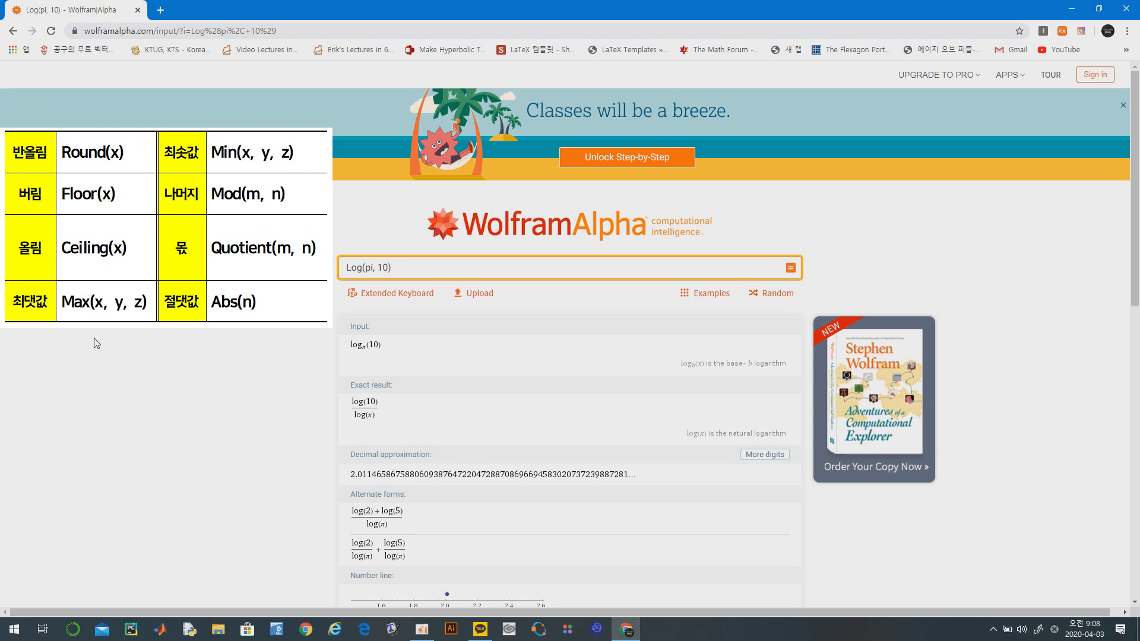
# Replace the logarithm query with the rounding query "round(2.3)" and compute it.
pyautogui.click(397, 263)
pyautogui.hotkey('ctrl', 'a')
pyautogui.write('rou')
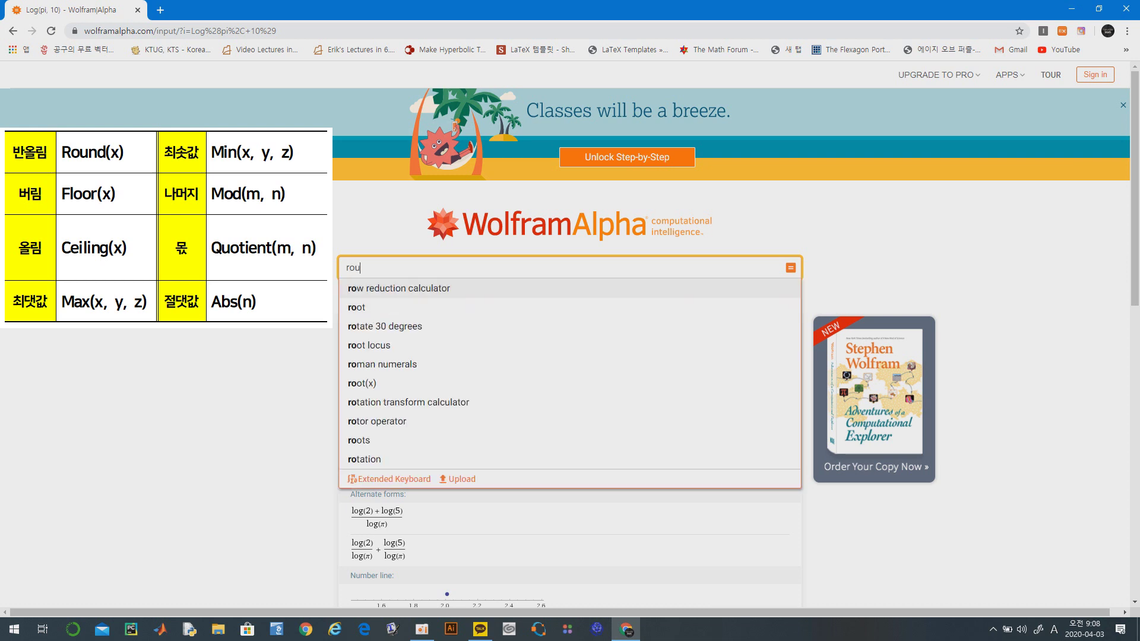
pyautogui.write('n')
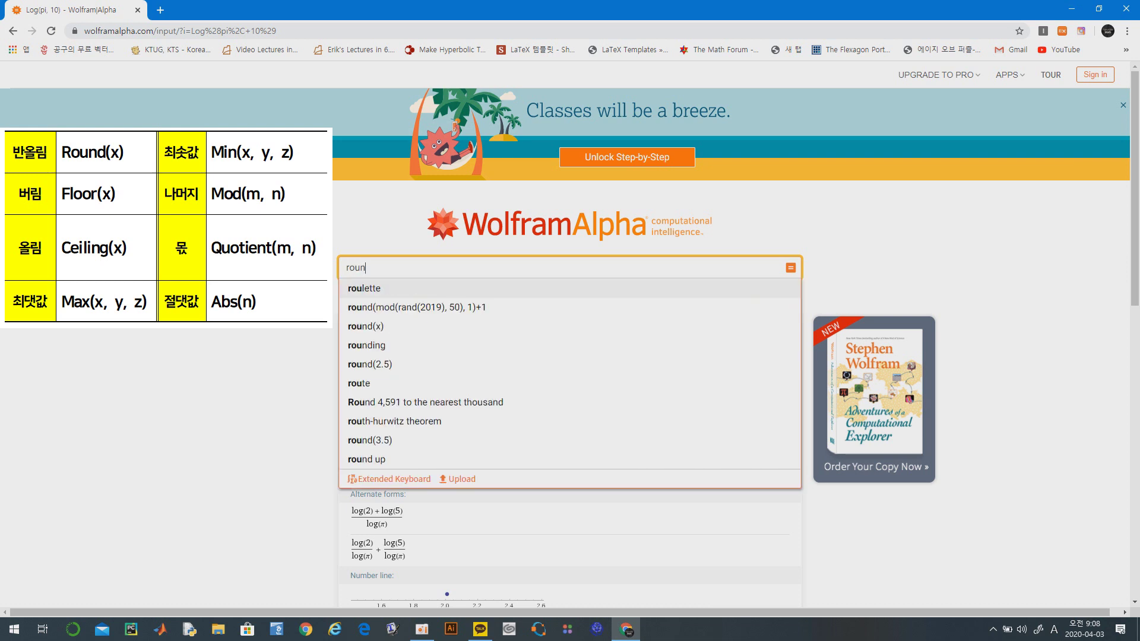
pyautogui.write('d(2')
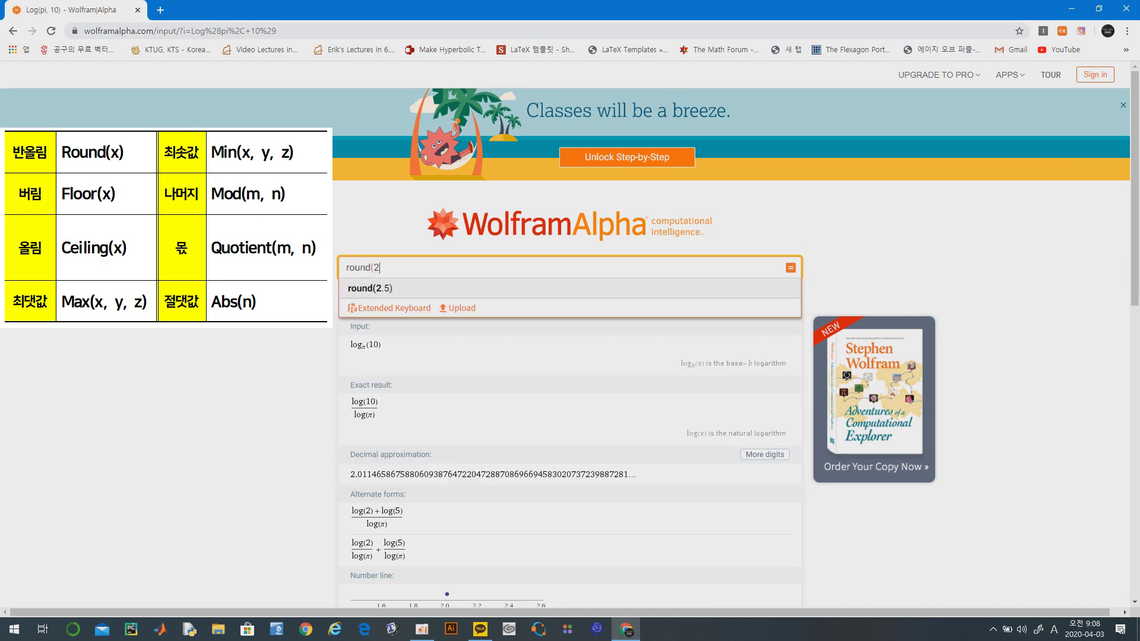
pyautogui.write('.3)')
pyautogui.press('Return')
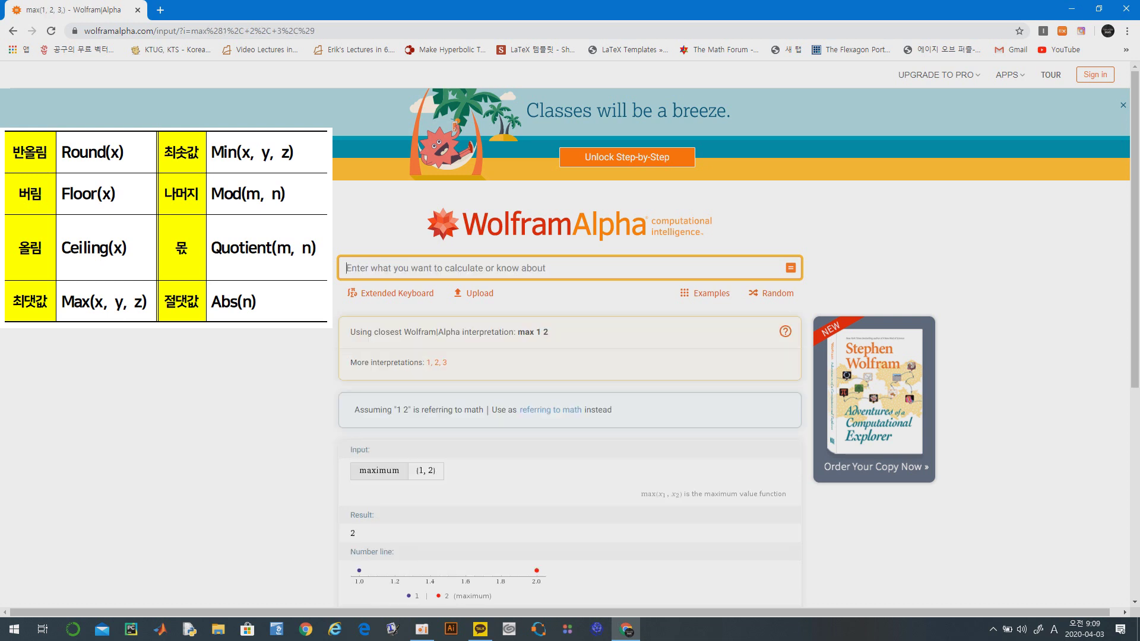
# Compute the maximum of three numbers with the query "max(1,2,3)".
pyautogui.write('max')
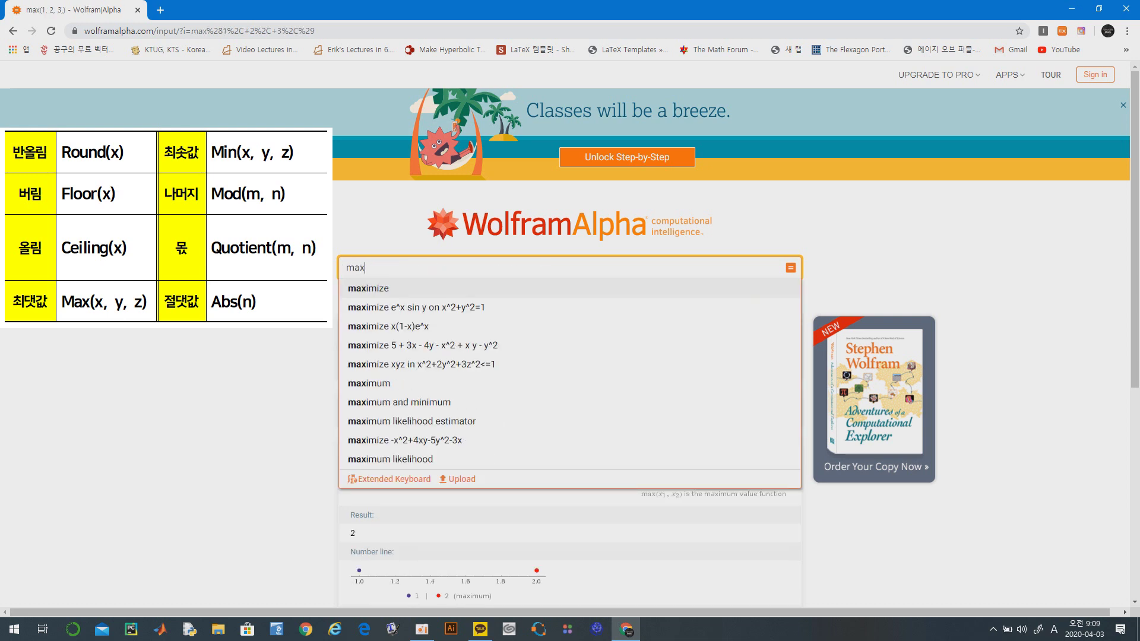
pyautogui.write('(1,2,3')
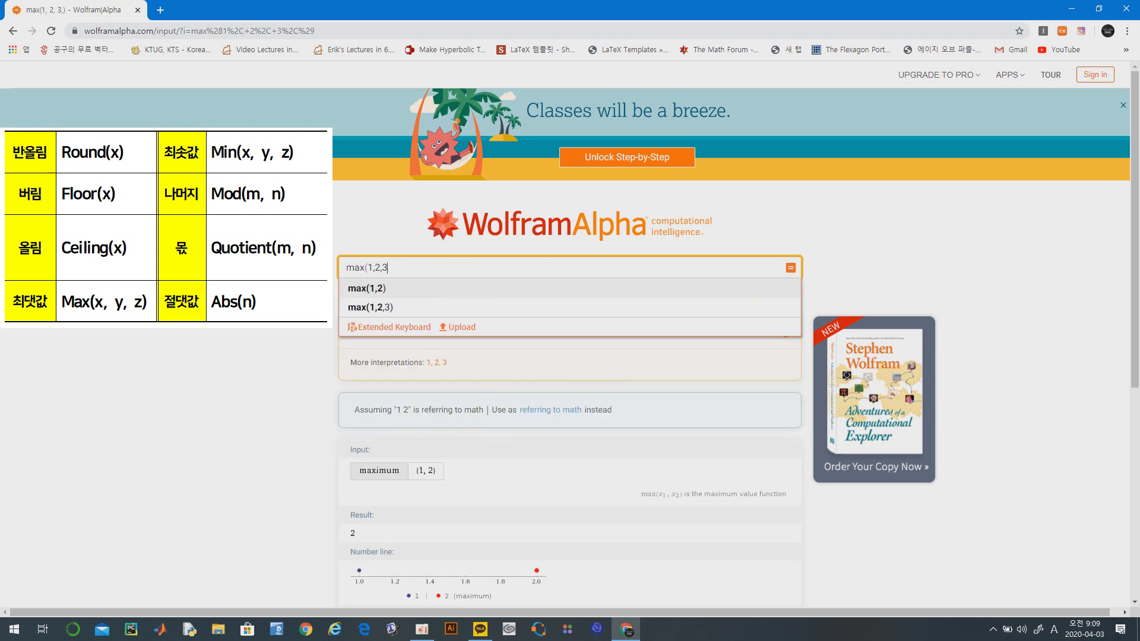
pyautogui.write(')')
pyautogui.press('Return')
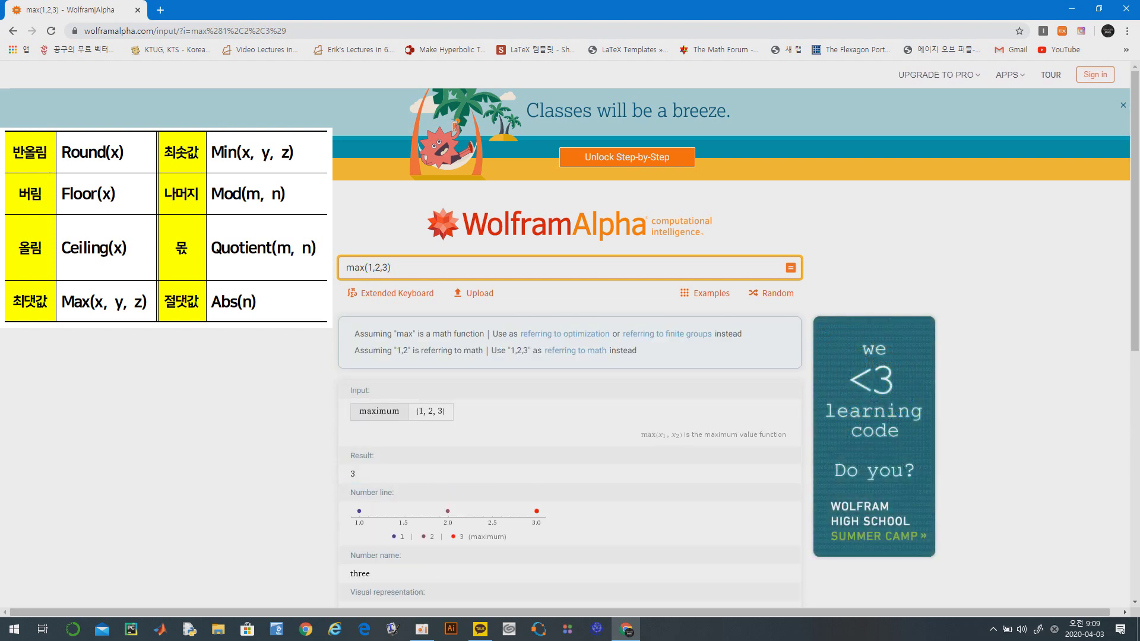
# Replace the numbers inside the maximum function so the query reads "max(pi^e, e^pi)", and compute it.
pyautogui.moveTo(381, 267); pyautogui.dragTo(388, 268)
pyautogui.press('BackSpace')
pyautogui.press('BackSpace')
pyautogui.press('BackSpace')
pyautogui.press('BackSpace')
pyautogui.press('BackSpace')
pyautogui.write('pi^e, e^pi')
pyautogui.press('Return')
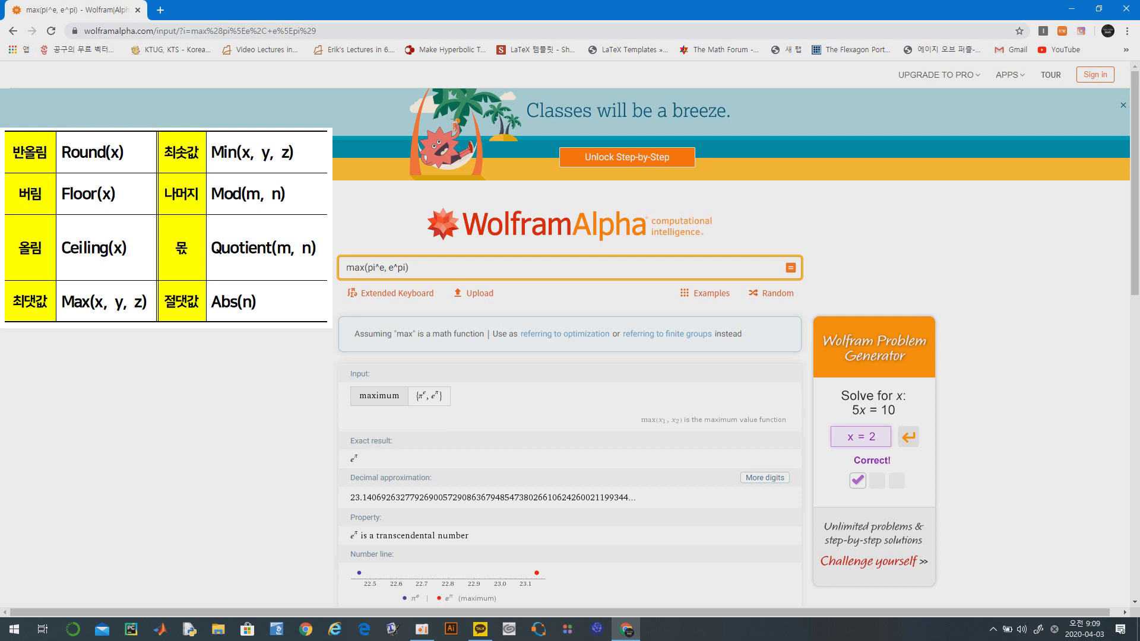
# Change the function from maximum to minimum, making the query "min(pi^e, e^pi)", and compute it.
pyautogui.doubleClick(355, 268)
pyautogui.write('min')
pyautogui.press('Return')
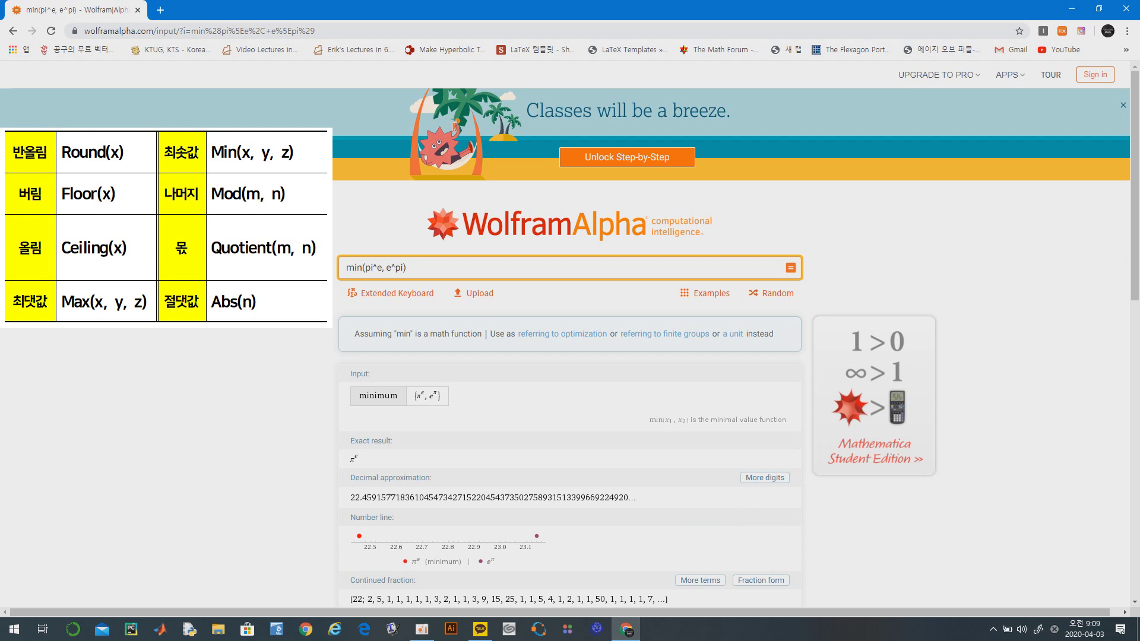
# Replace the minimum query with the remainder query "mod(12,5)" and compute it.
pyautogui.click(408, 272)
pyautogui.write('mod')
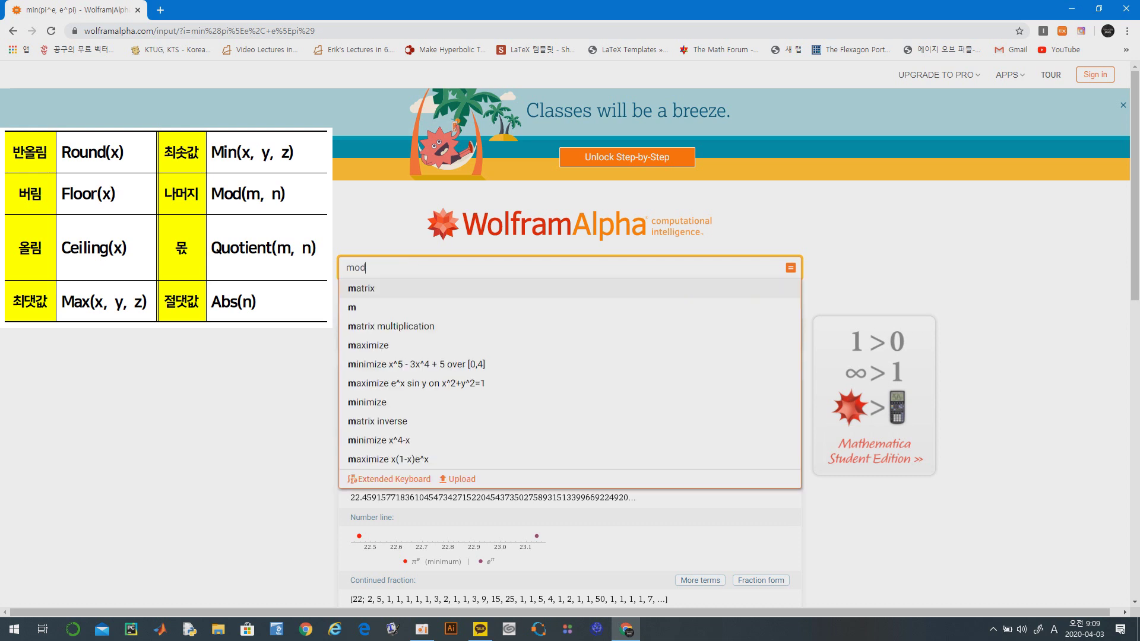
pyautogui.write('(12,')
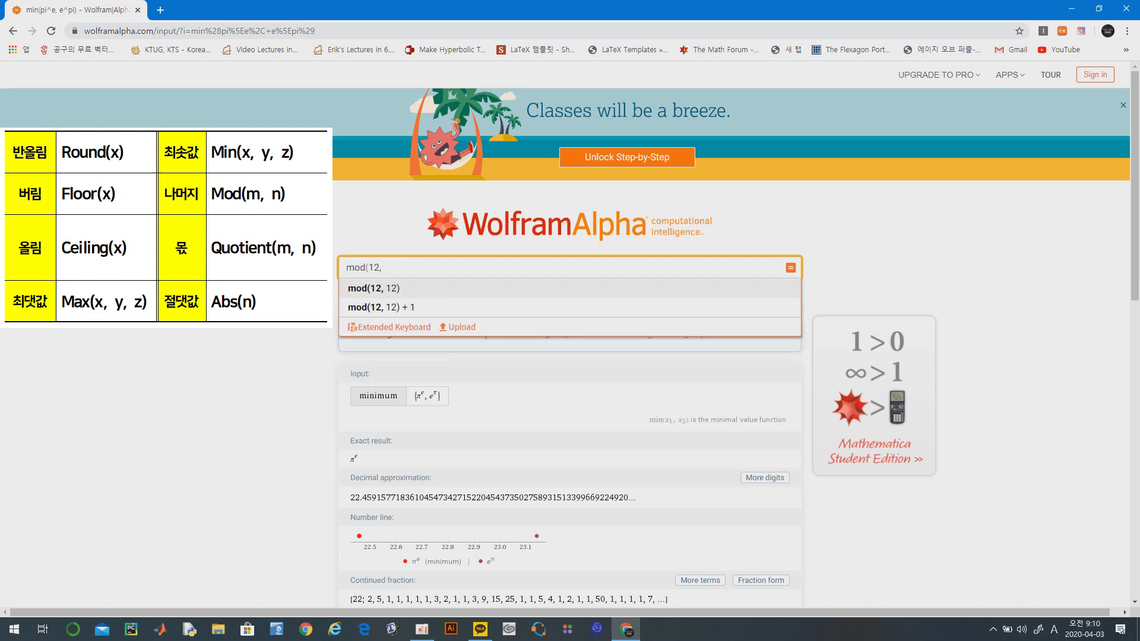
pyautogui.write('5)')
pyautogui.press('Return')
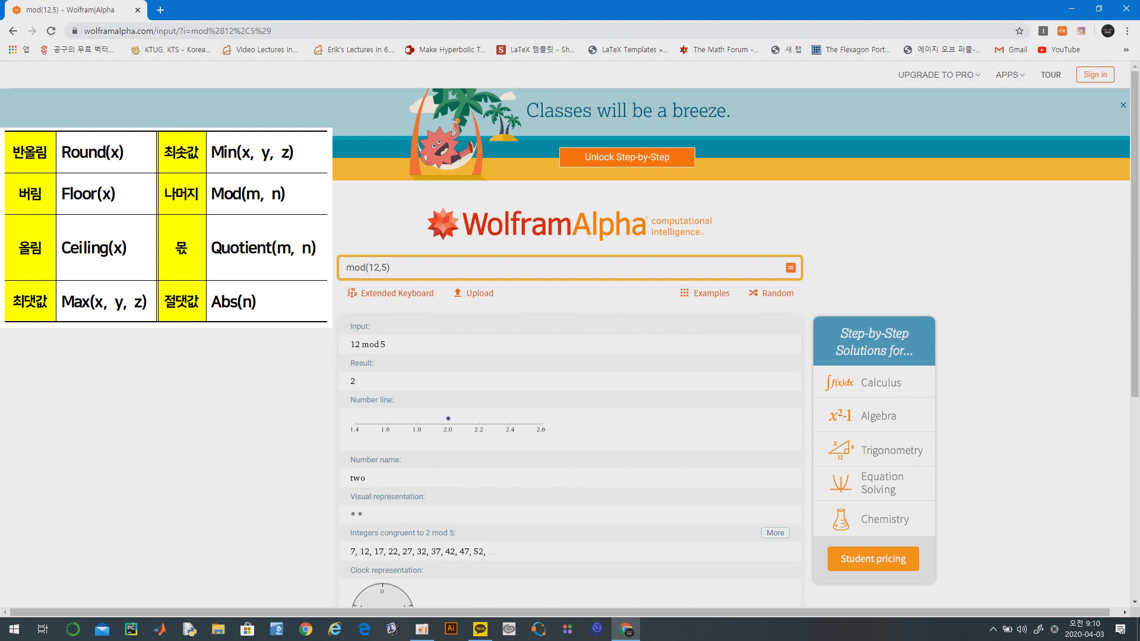
# Replace the remainder query with "quotient(124,5)" and compute it.
pyautogui.moveTo(386, 271); pyautogui.dragTo(346, 268)
pyautogui.write('quotient(124,5)')
pyautogui.press('Return')
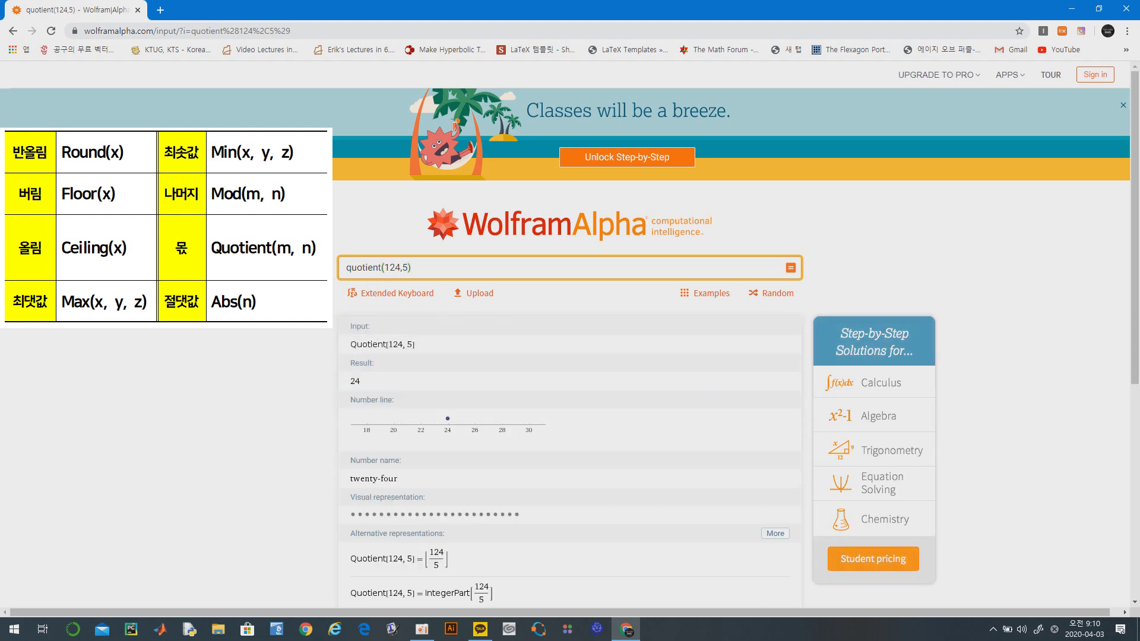
# Replace the quotient query with the absolute value query "abs(-3)" and compute it.
pyautogui.click(430, 273)
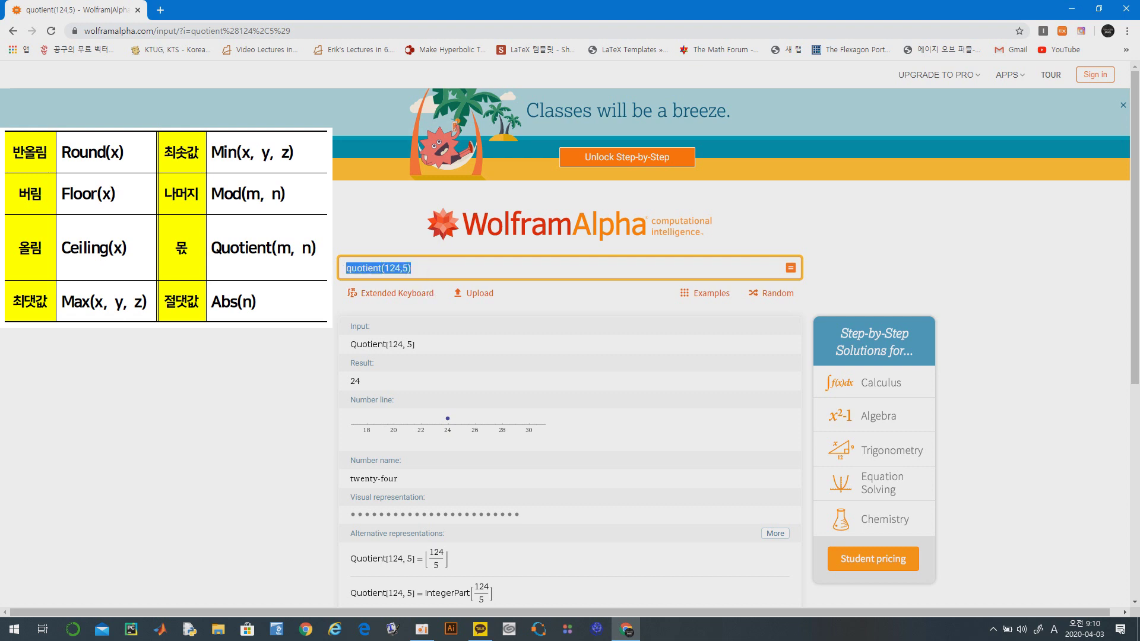
pyautogui.write('abs(')
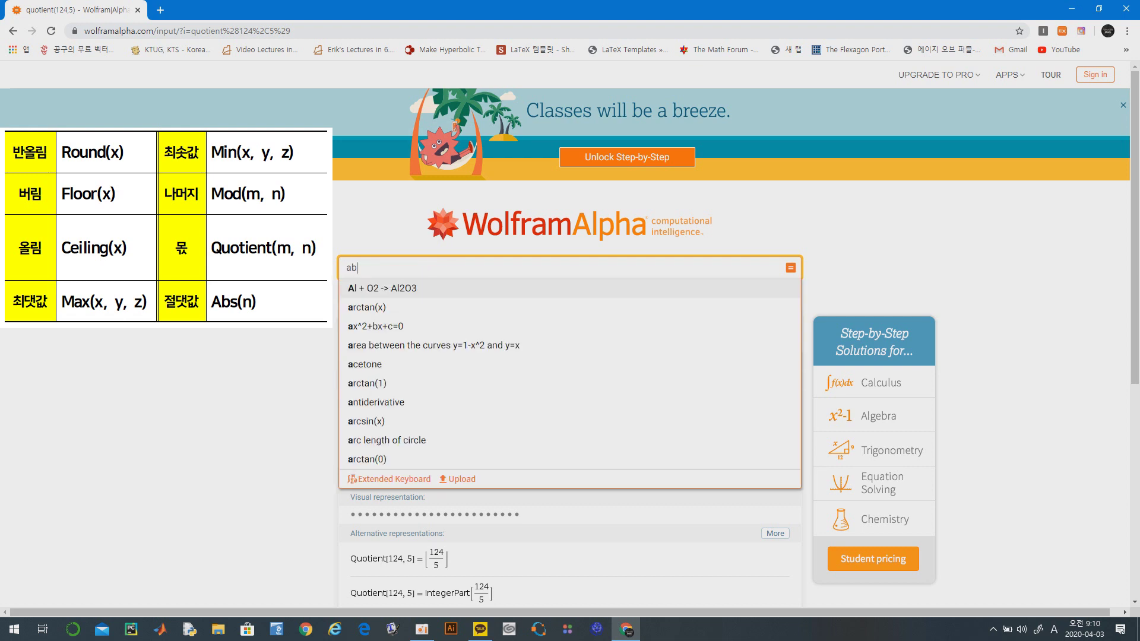
pyautogui.write('-3)')
pyautogui.press('Return')
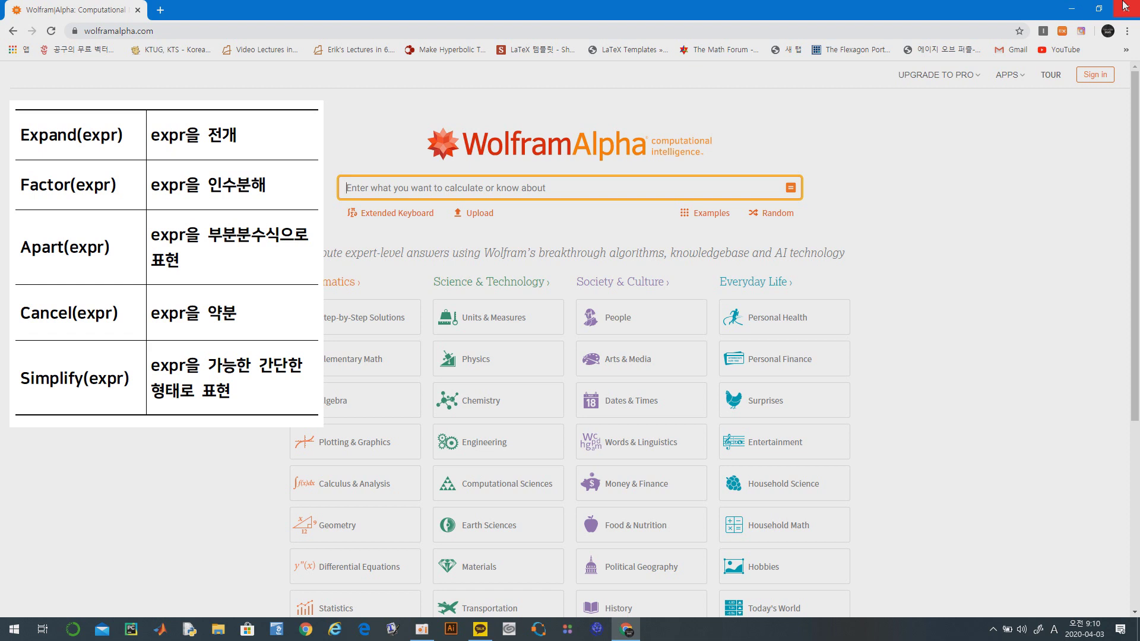
# Expand the tenth power of a binomial with the query "expand (1+x)^10".
pyautogui.write('expan')
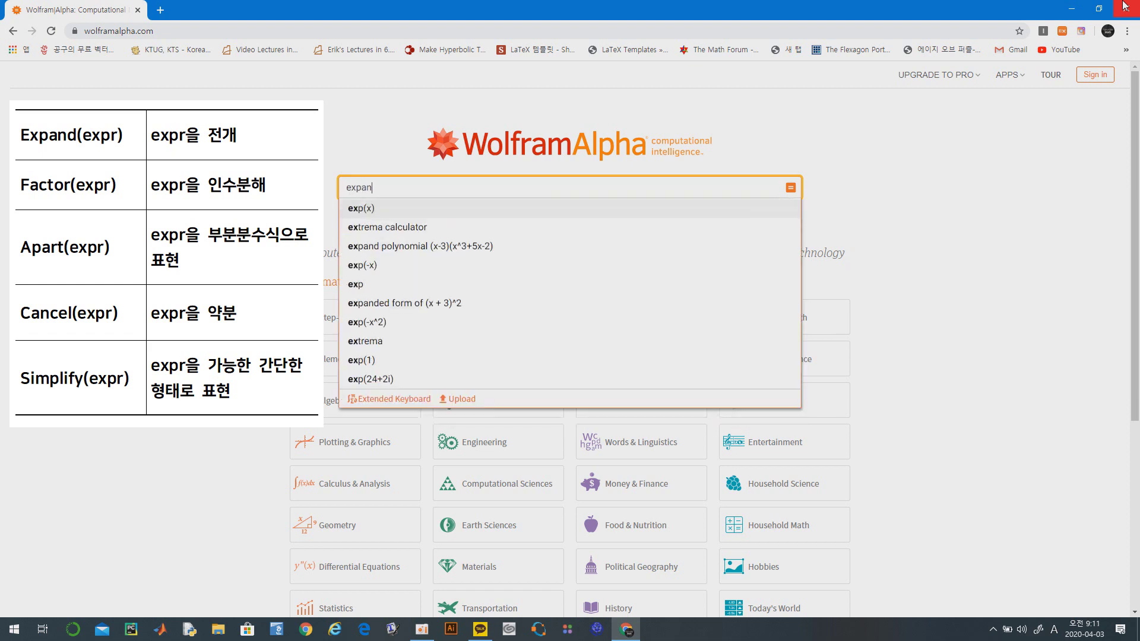
pyautogui.write('d (1')
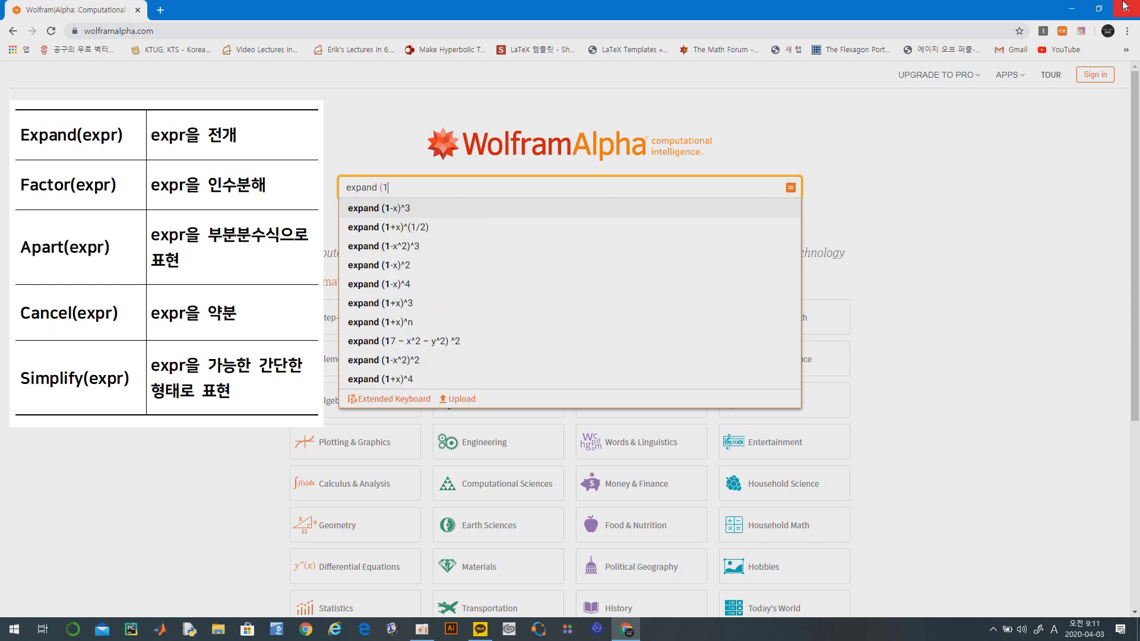
pyautogui.write('+x')
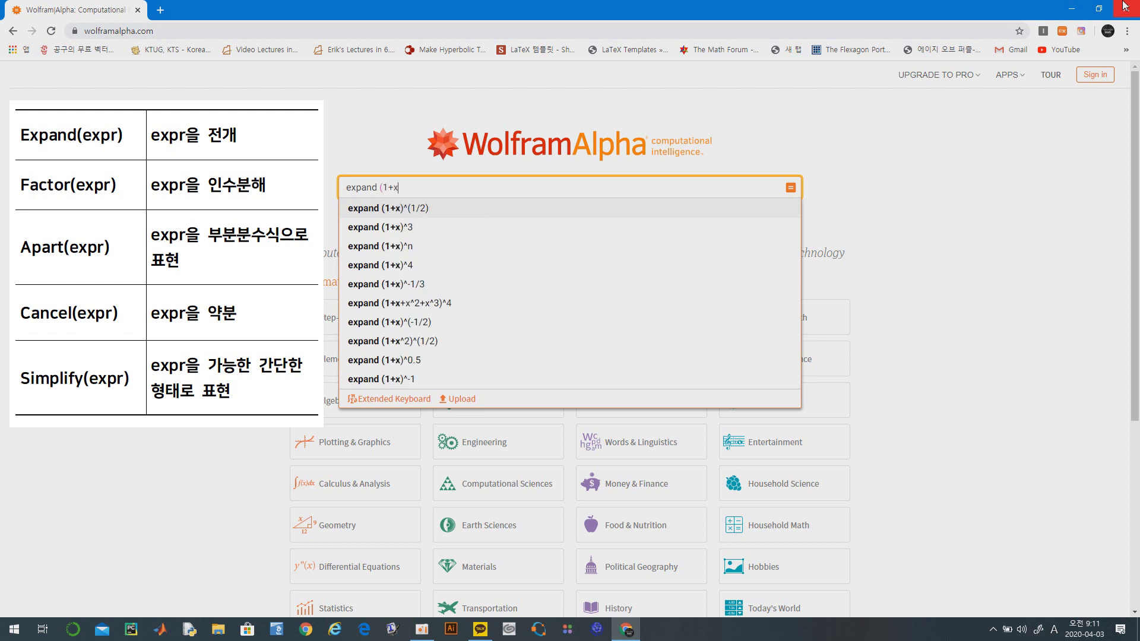
pyautogui.write(')^1')
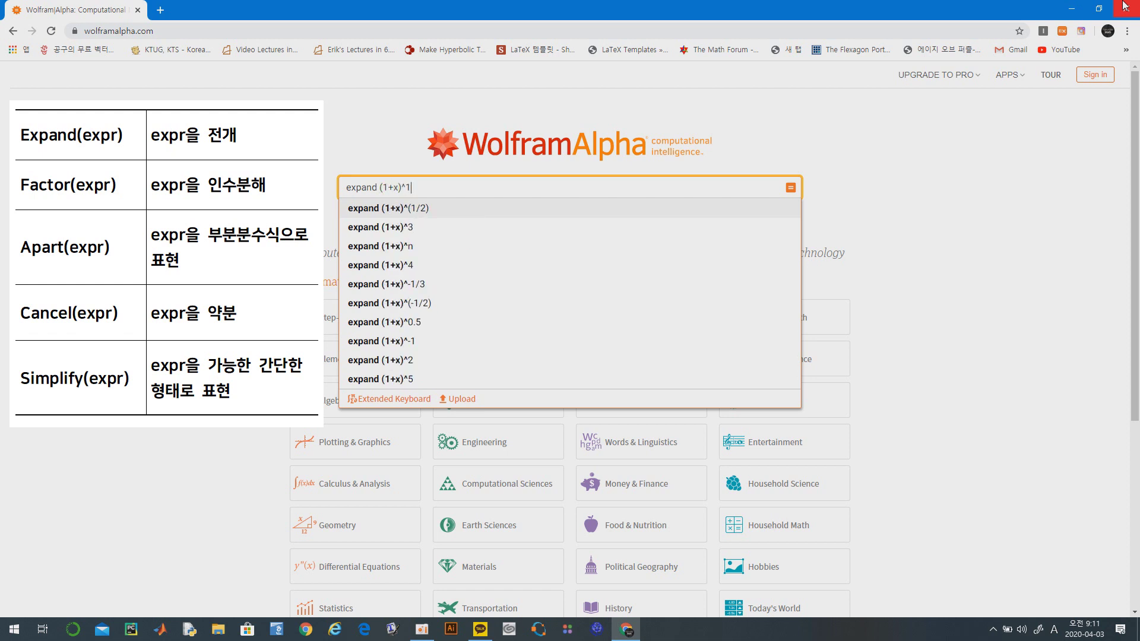
pyautogui.write('0')
pyautogui.press('Return')
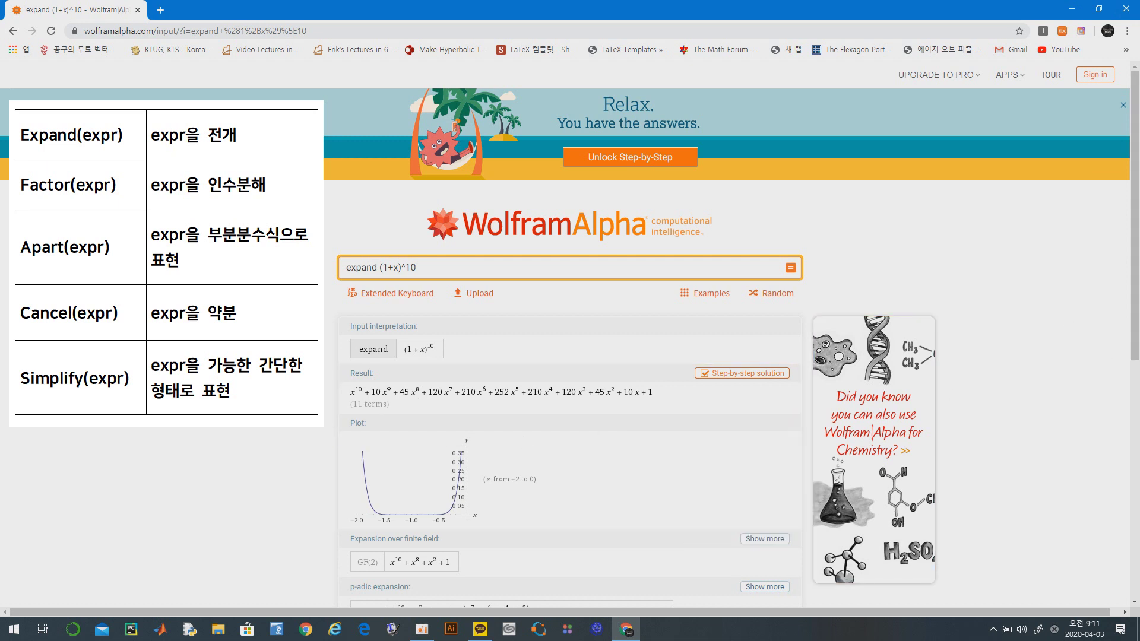
# Replace the expansion query with "factor x^2-4x-5" and compute the factorization.
pyautogui.click(380, 268)
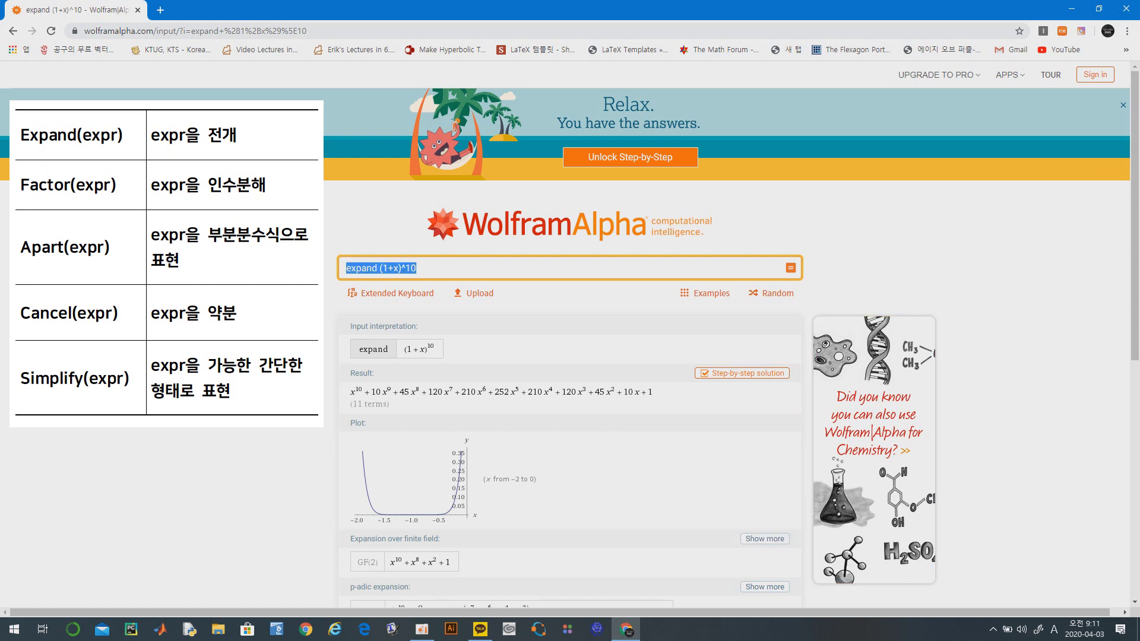
pyautogui.write('factor')
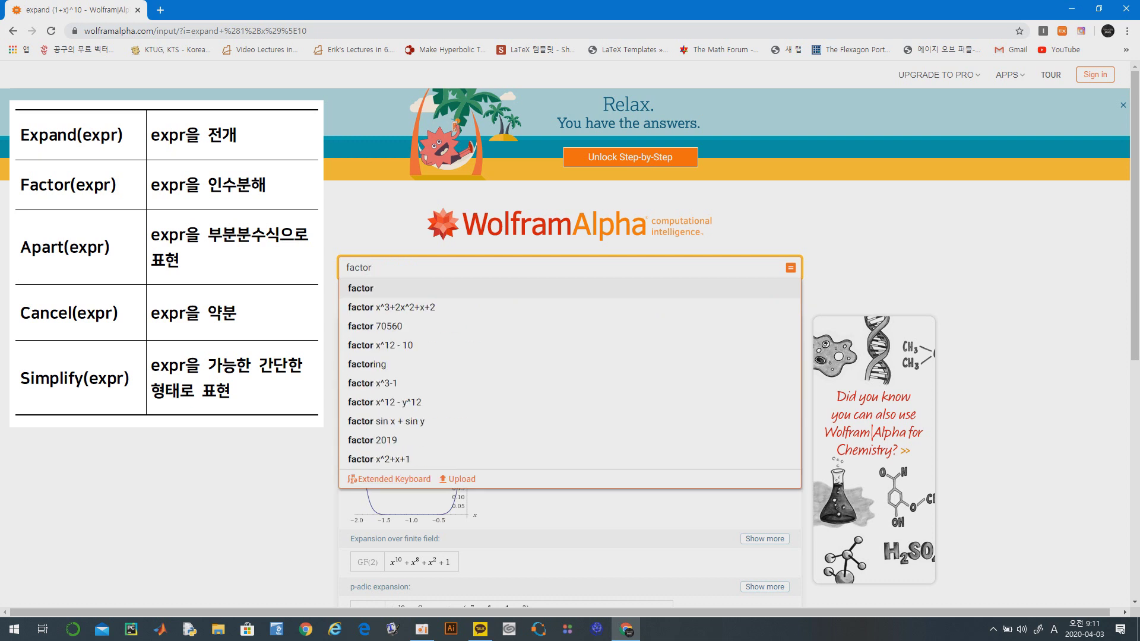
pyautogui.write(' x^2-4x-5')
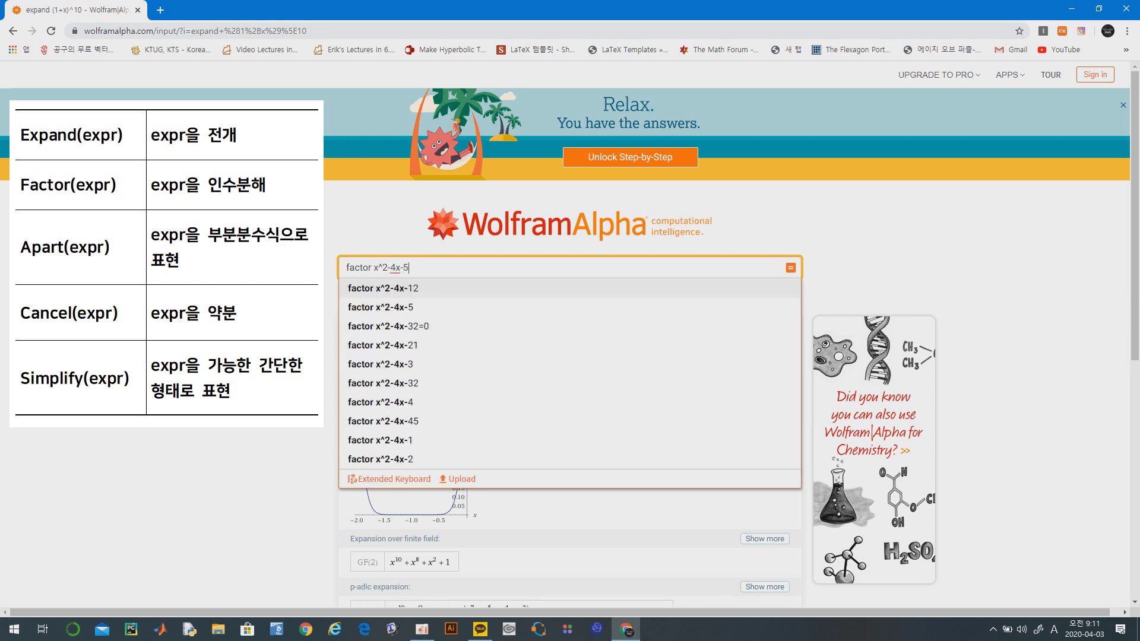
pyautogui.press('Return')
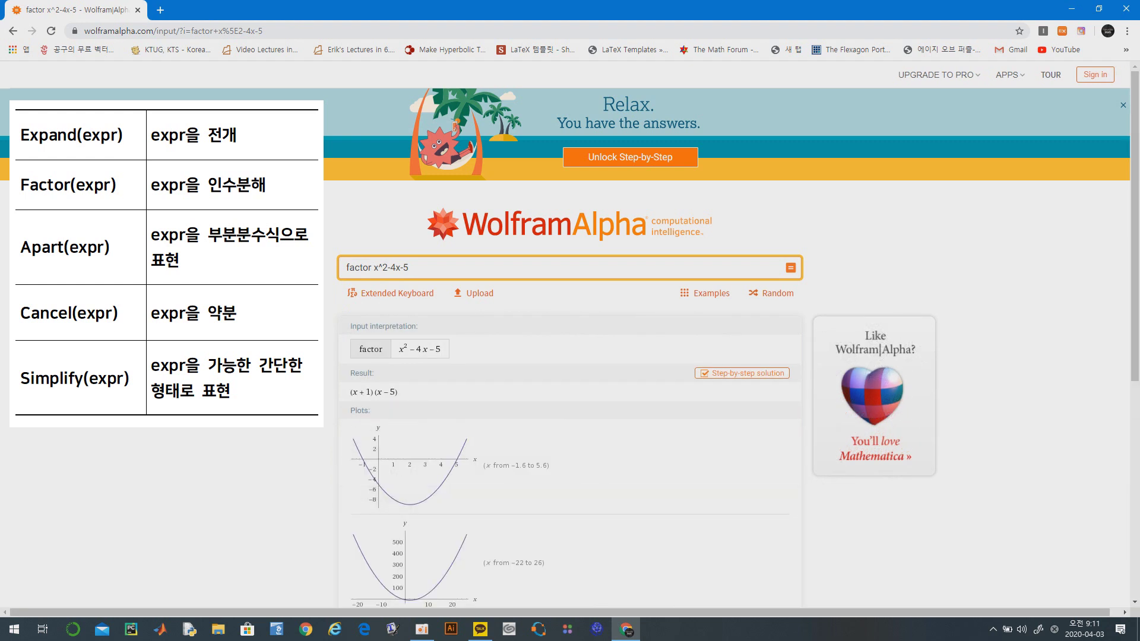
# Replace the factoring query with "apart 1/(x^2-1)" and compute its partial fraction decomposition.
pyautogui.click(436, 265)
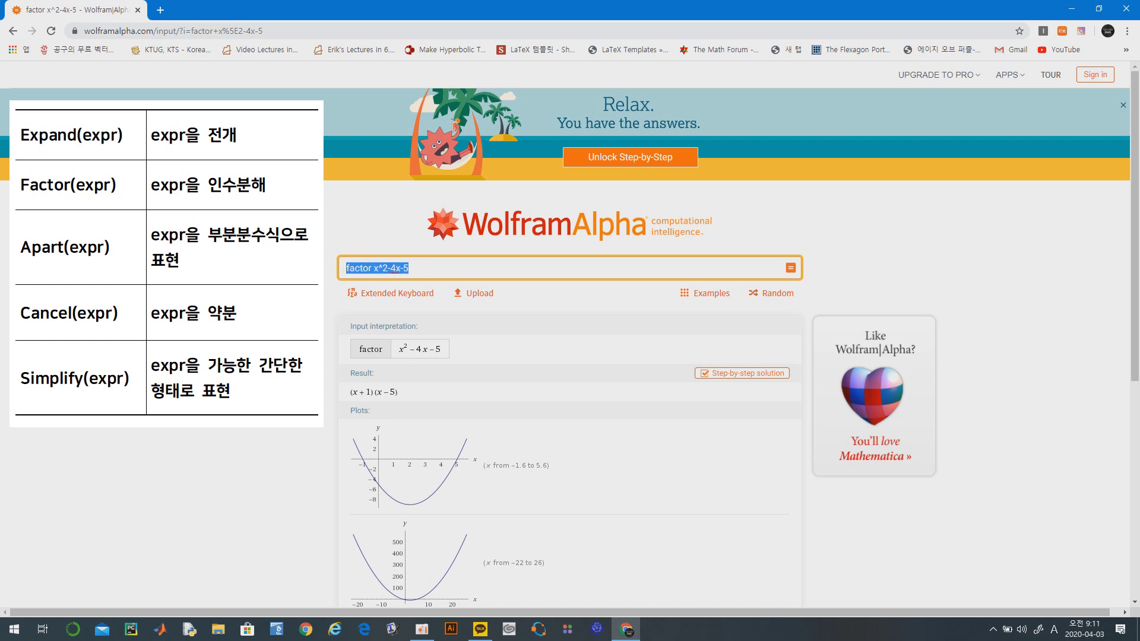
pyautogui.write('apart 1/(x^2-1)')
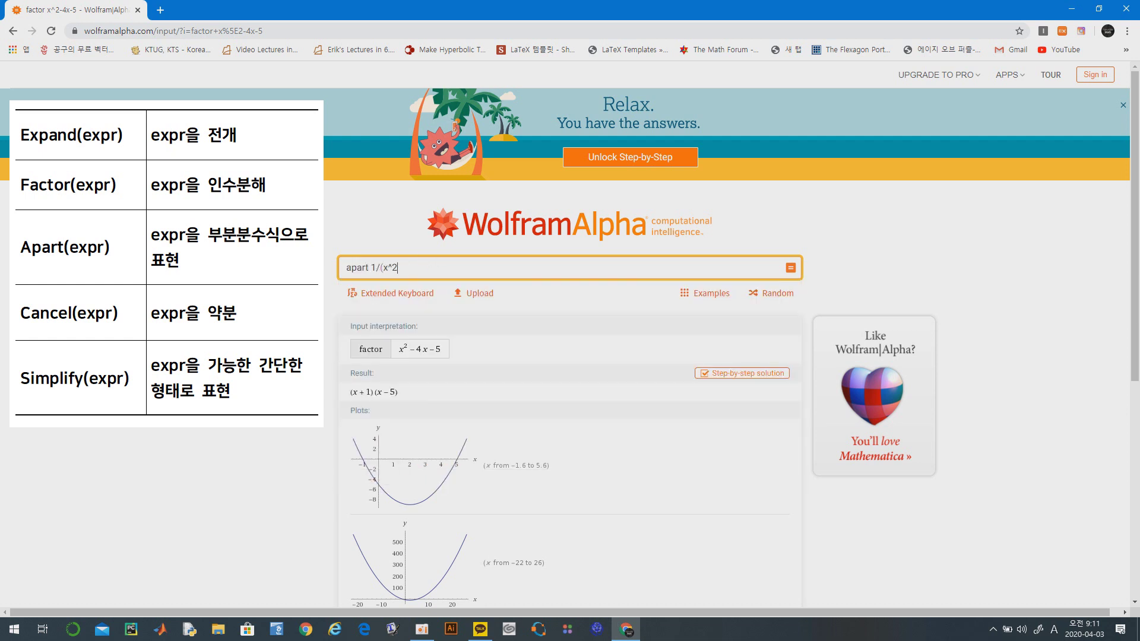
pyautogui.press('Return')
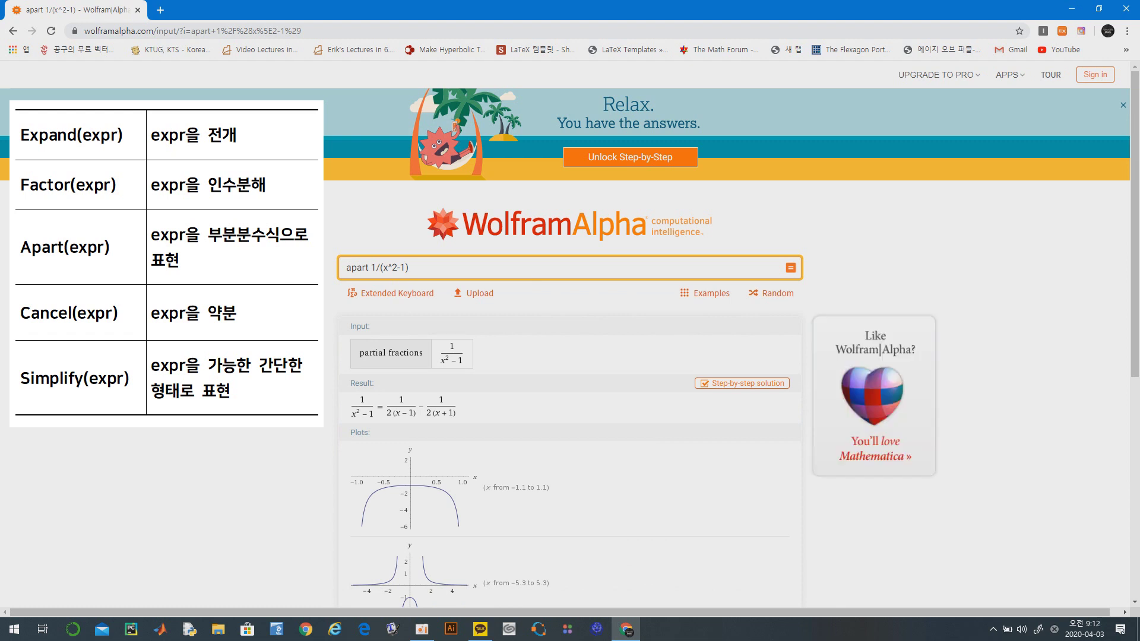
# Replace the partial fraction query with "cancel((x-1)/(x^5-1))" and compute the reduced fraction.
pyautogui.moveTo(415, 268); pyautogui.dragTo(343, 274)
pyautogui.write('cancel((x-1)/(x^5-1))')
pyautogui.press('Return')
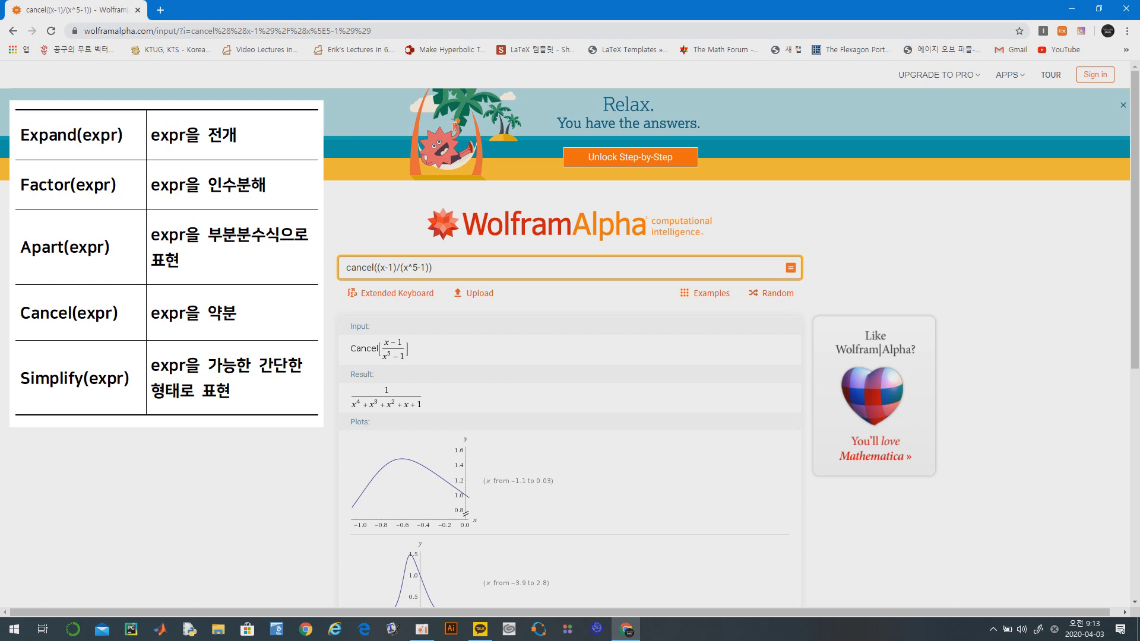
# Replace the cancel query with "simplify 1/x - 1/(x+1) + x" and compute the simplified expression.
pyautogui.moveTo(435, 268); pyautogui.dragTo(346, 267)
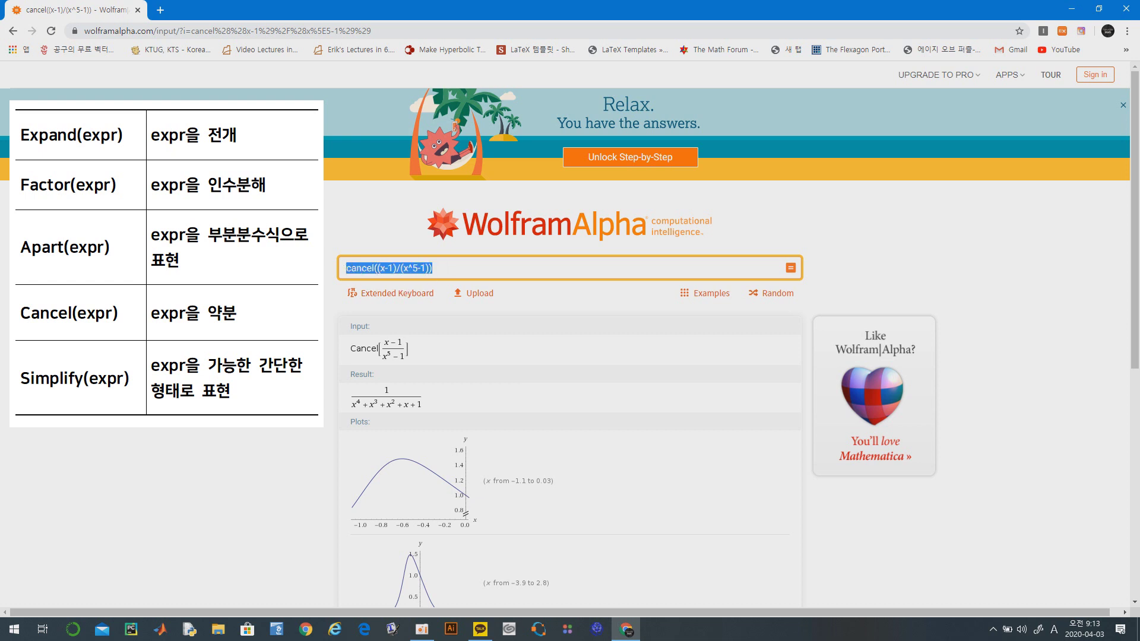
pyautogui.write('simplify 1/x - 1/(x+1)')
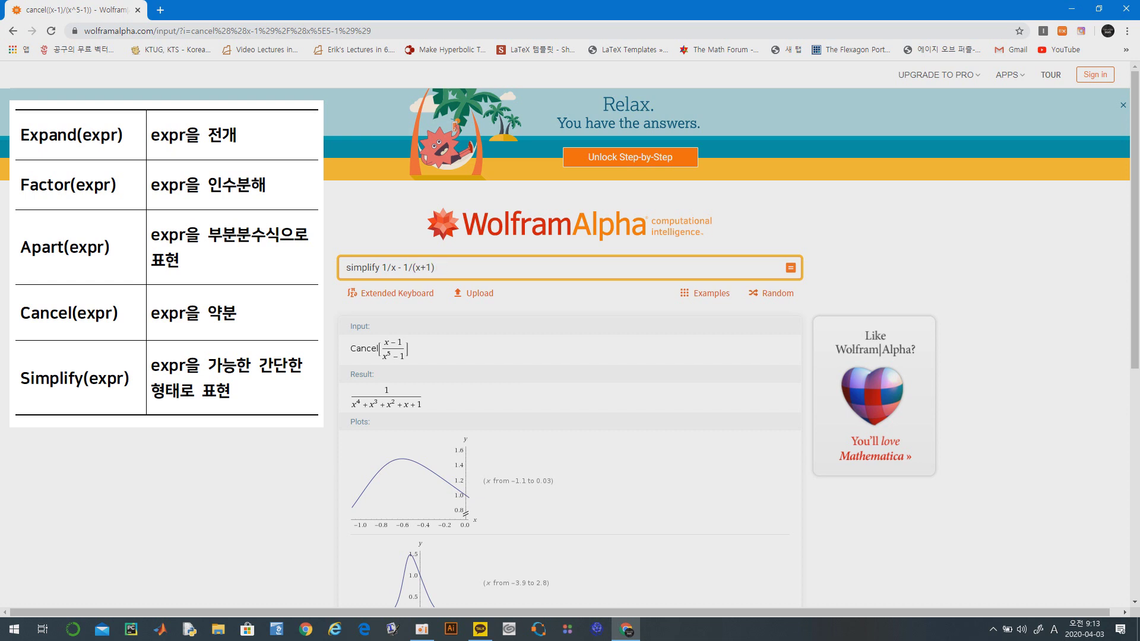
pyautogui.write(' + x')
pyautogui.press('Return')
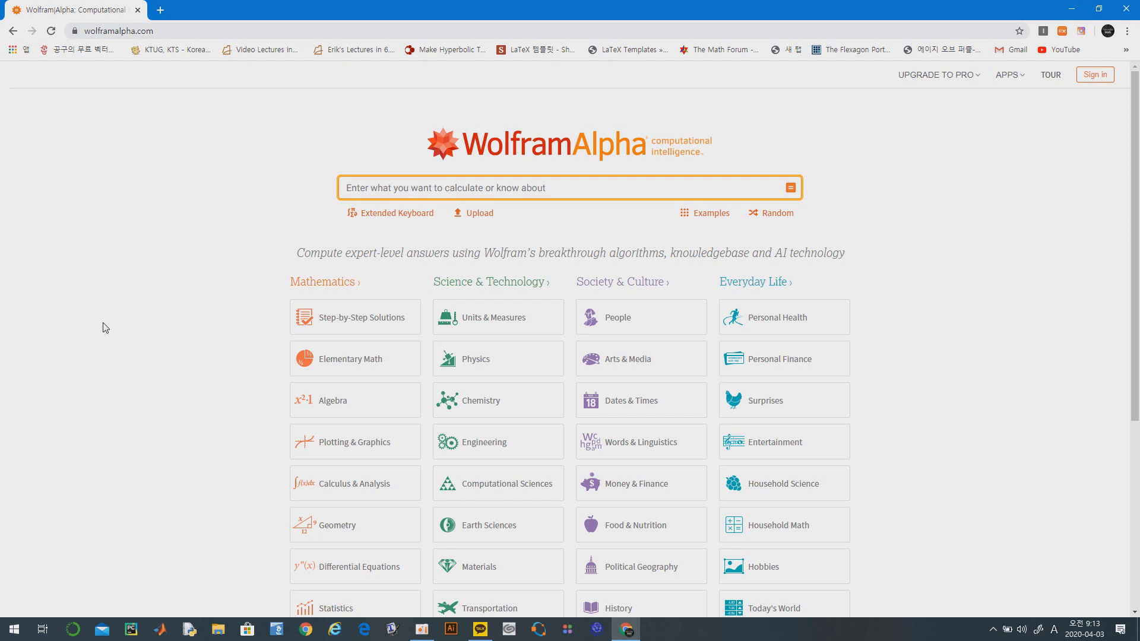
# Solve the quadratic equation with the query "solve x^2-4x+1=0".
pyautogui.write('s')
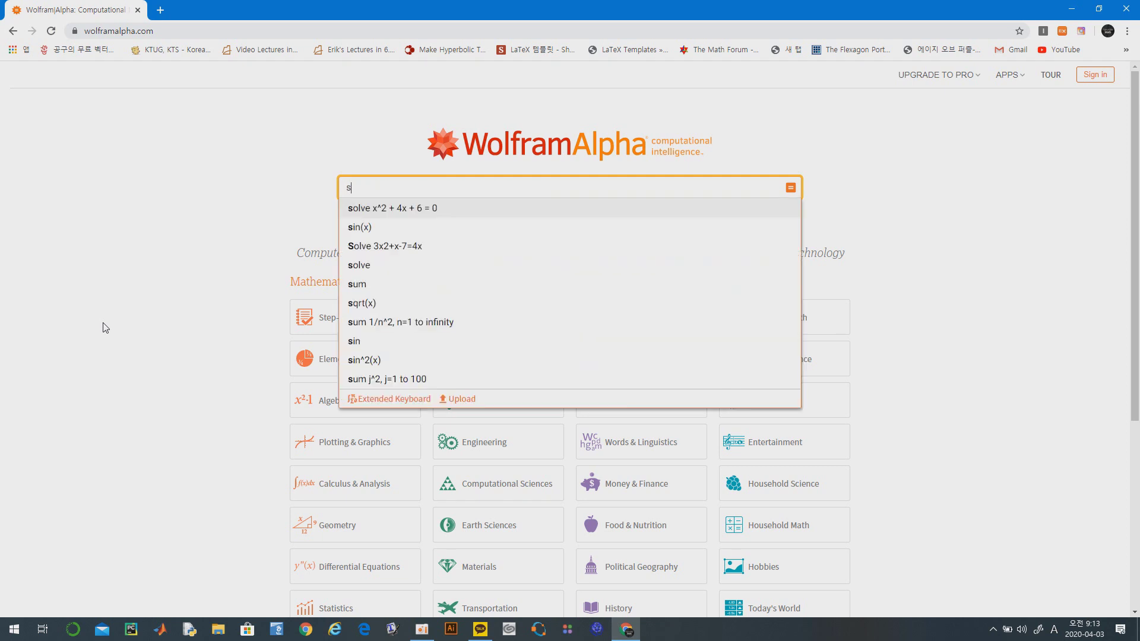
pyautogui.write('olve')
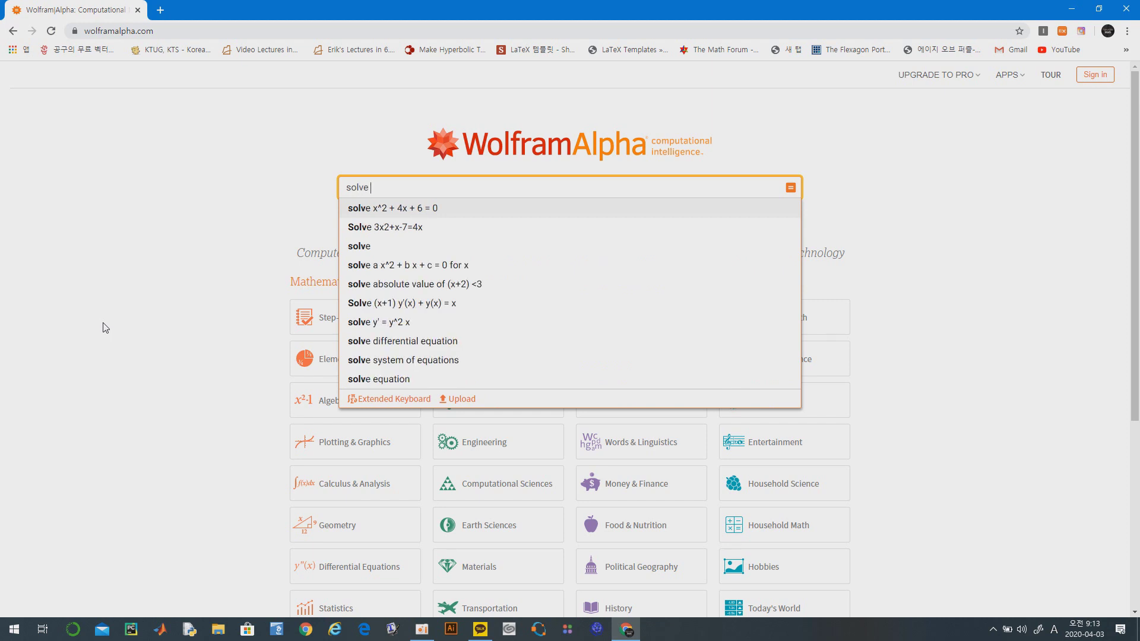
pyautogui.write(' x^2')
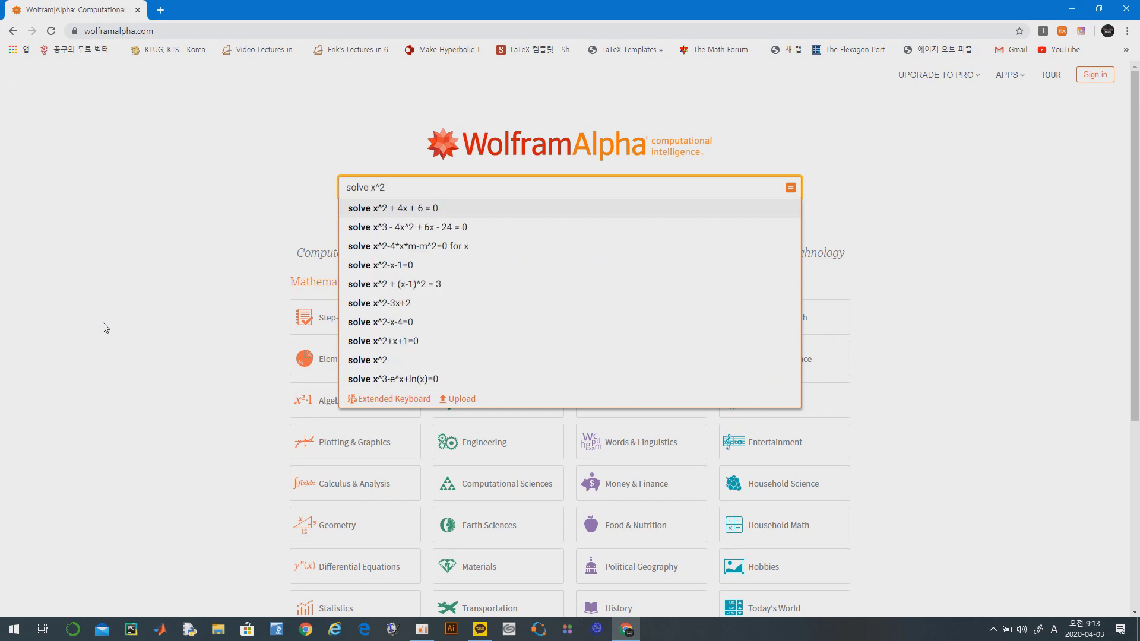
pyautogui.write('-4x+')
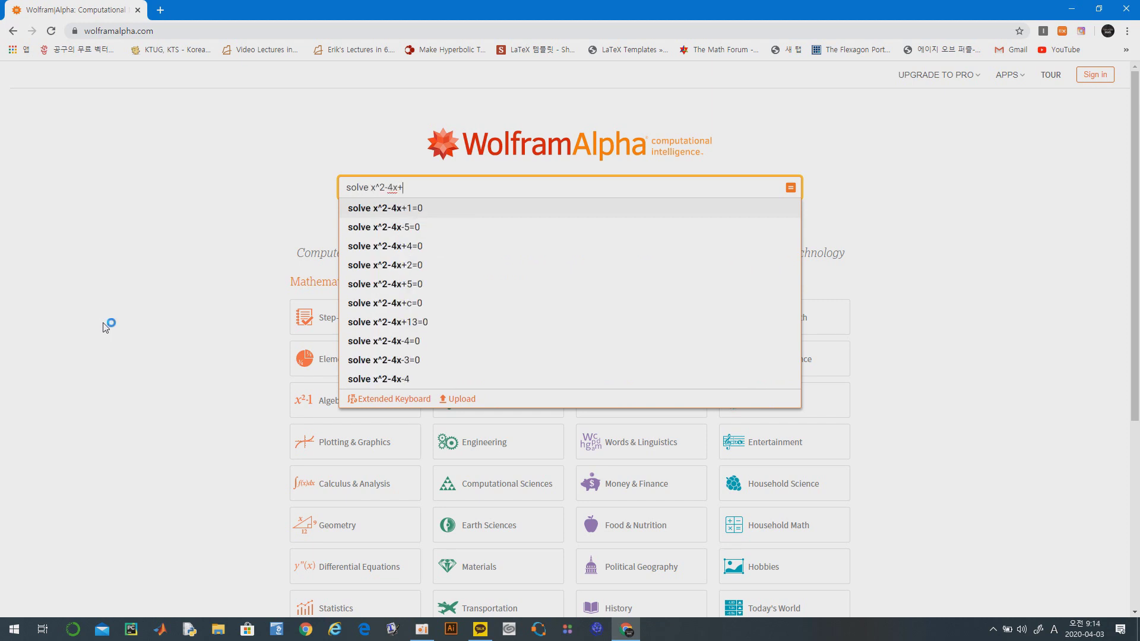
pyautogui.write('1=0')
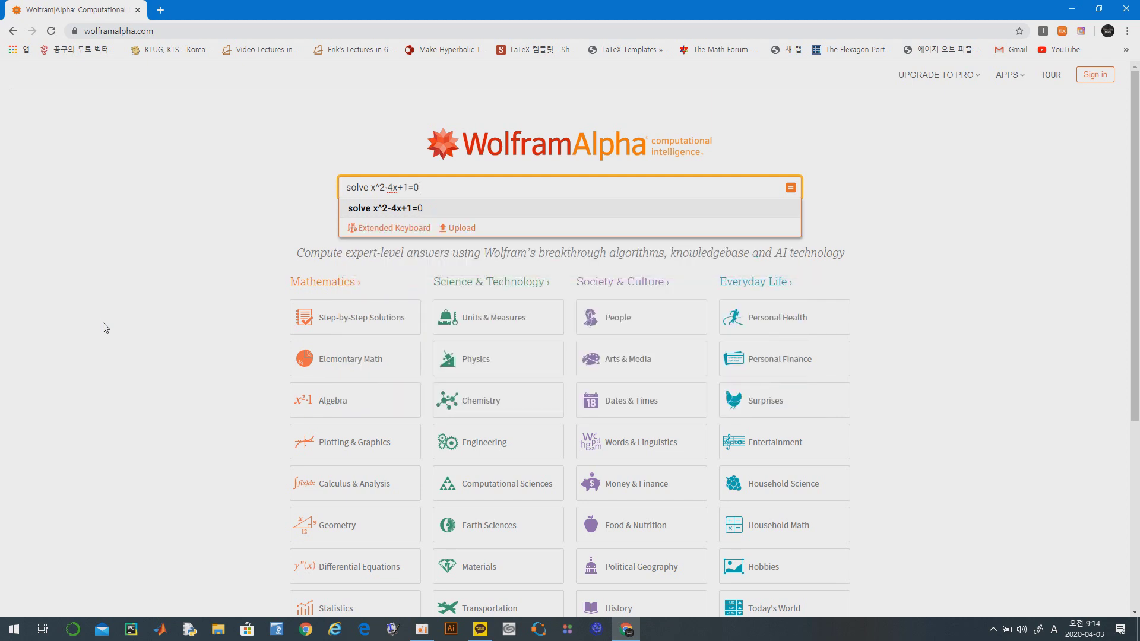
pyautogui.press('Return')
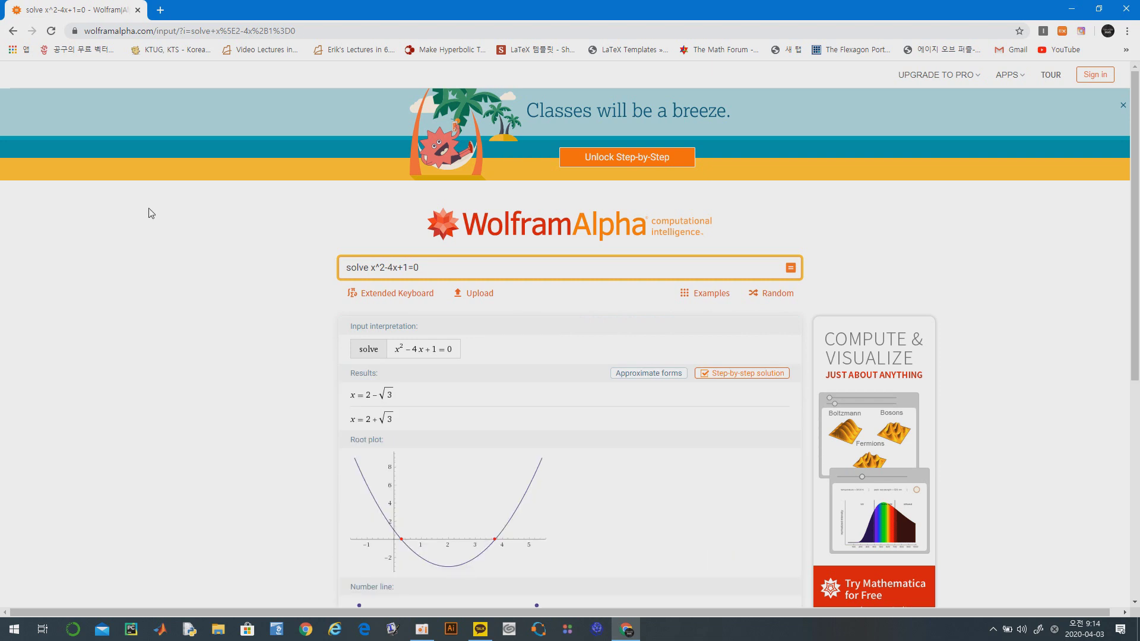
# Remove the word "solve" from the query, compute x^2-4x+1=0 on its own, and review its solutions.
pyautogui.moveTo(369, 268); pyautogui.dragTo(304, 276)
pyautogui.press('Delete')
pyautogui.press('Delete')
pyautogui.press('Return')
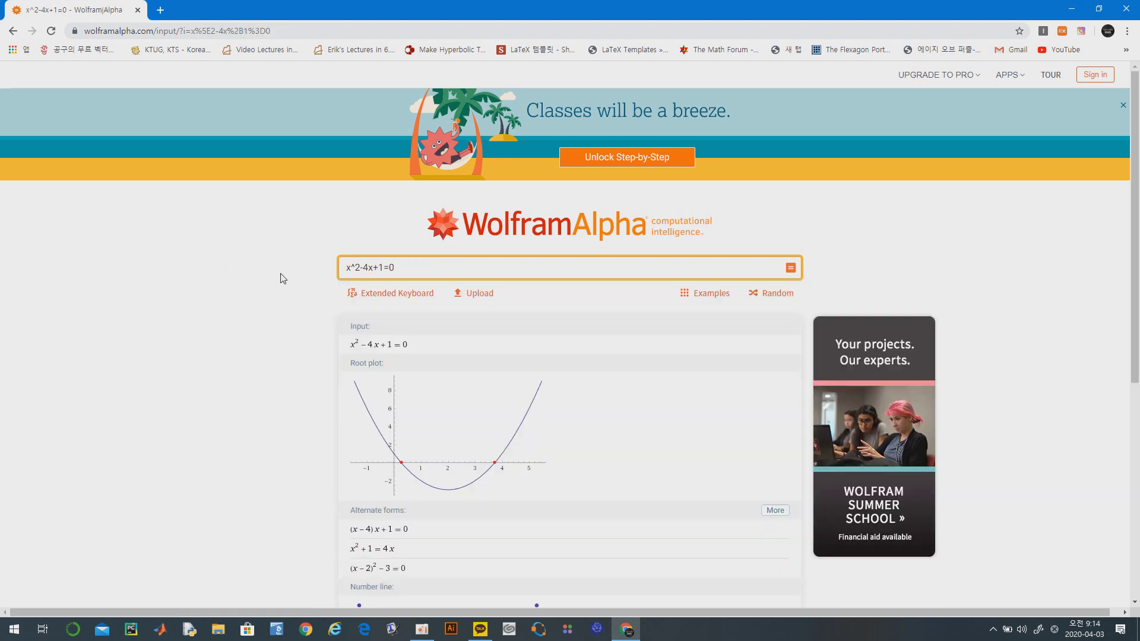
pyautogui.scroll(-3, 281, 273)
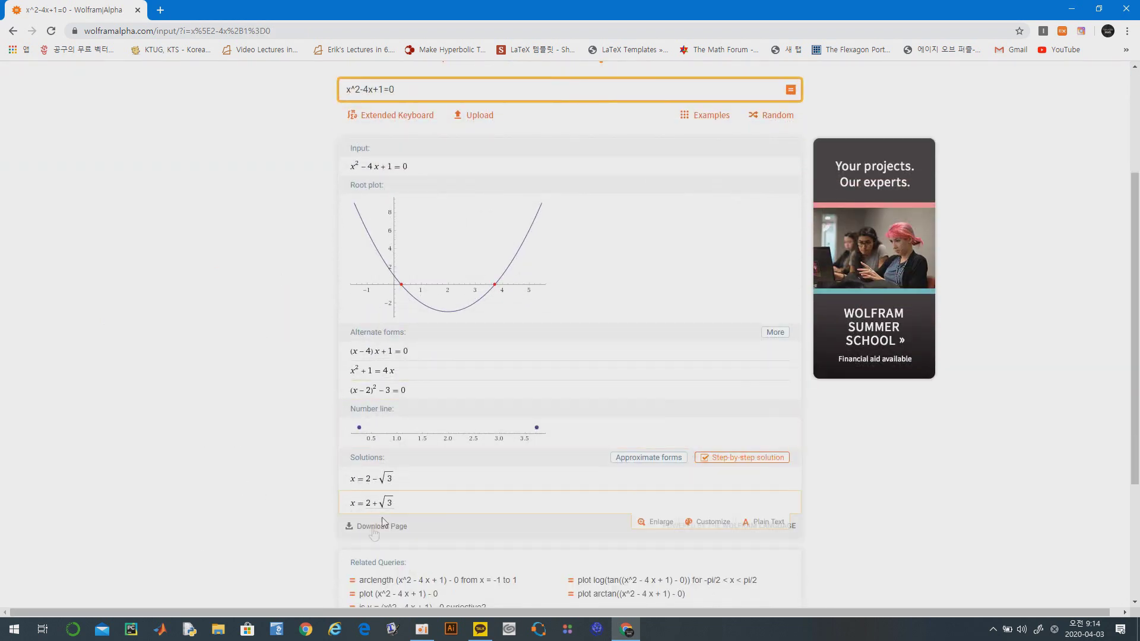
pyautogui.scroll(3, 207, 451)
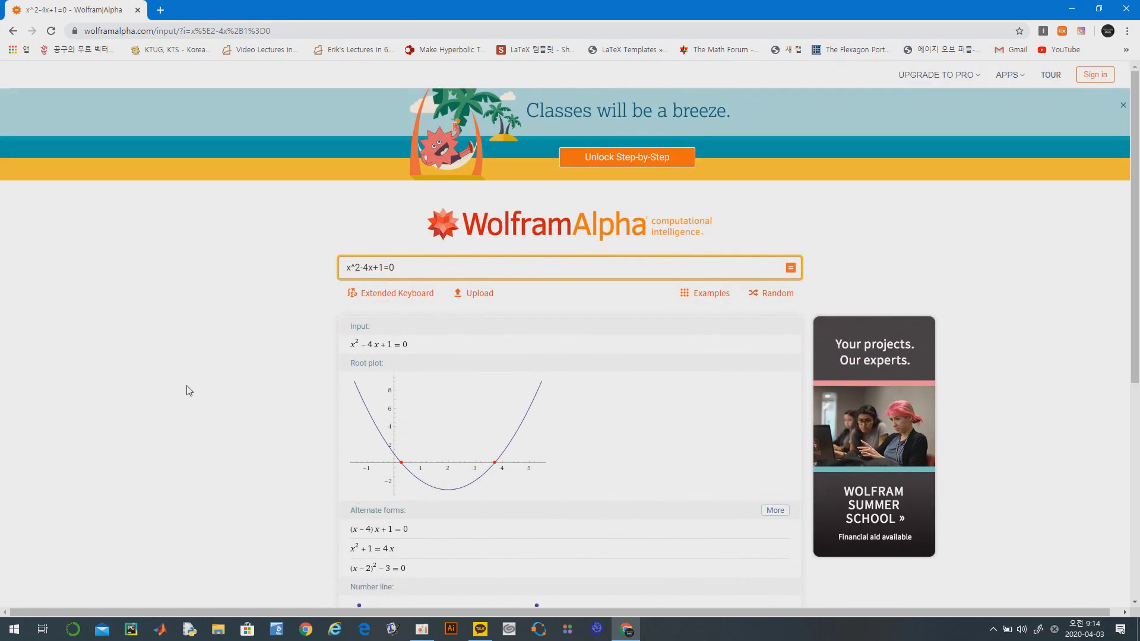
# Replace the quadratic query with the simultaneous equations "x+y=0, x-y=10" and compute their solution.
pyautogui.moveTo(407, 268); pyautogui.dragTo(324, 274)
pyautogui.write('x+')
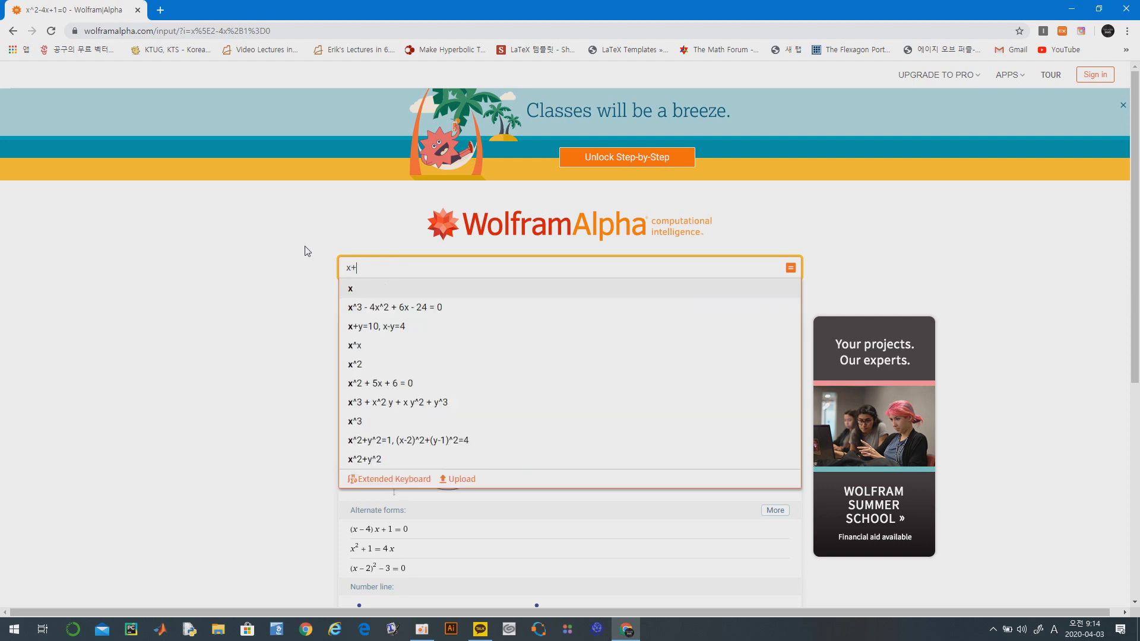
pyautogui.write('y=0')
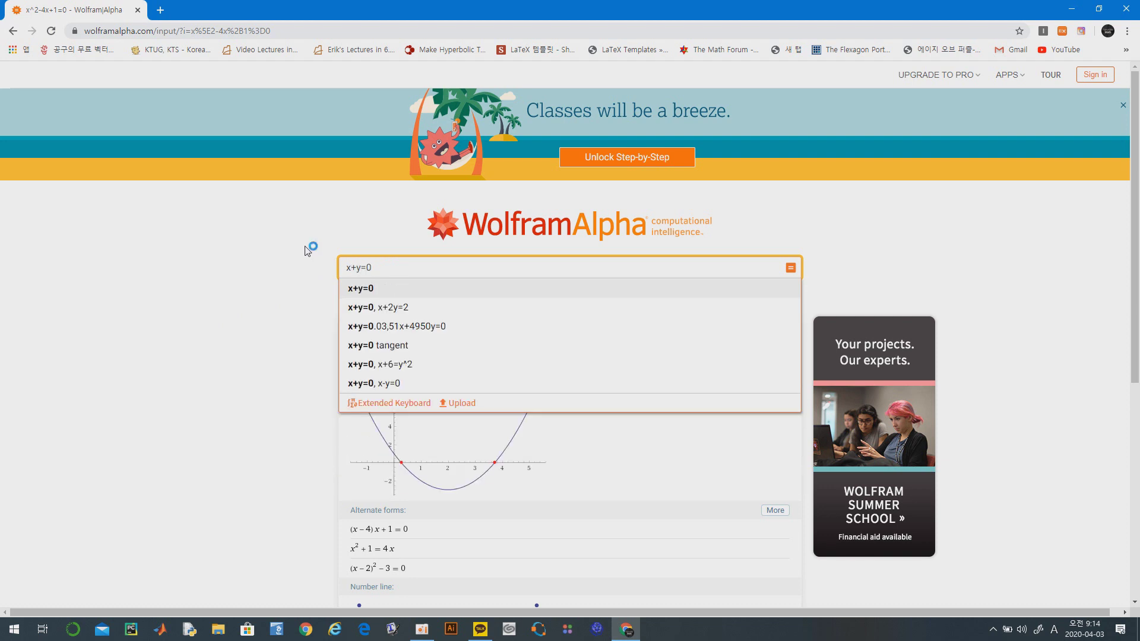
pyautogui.write(', x-y=10')
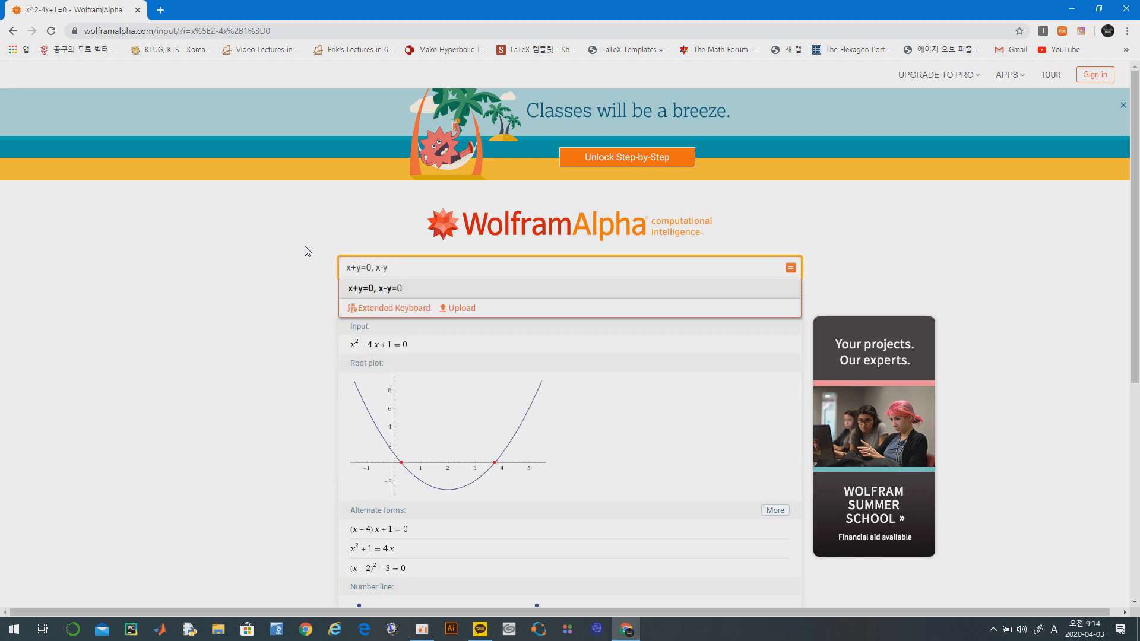
pyautogui.press('Return')
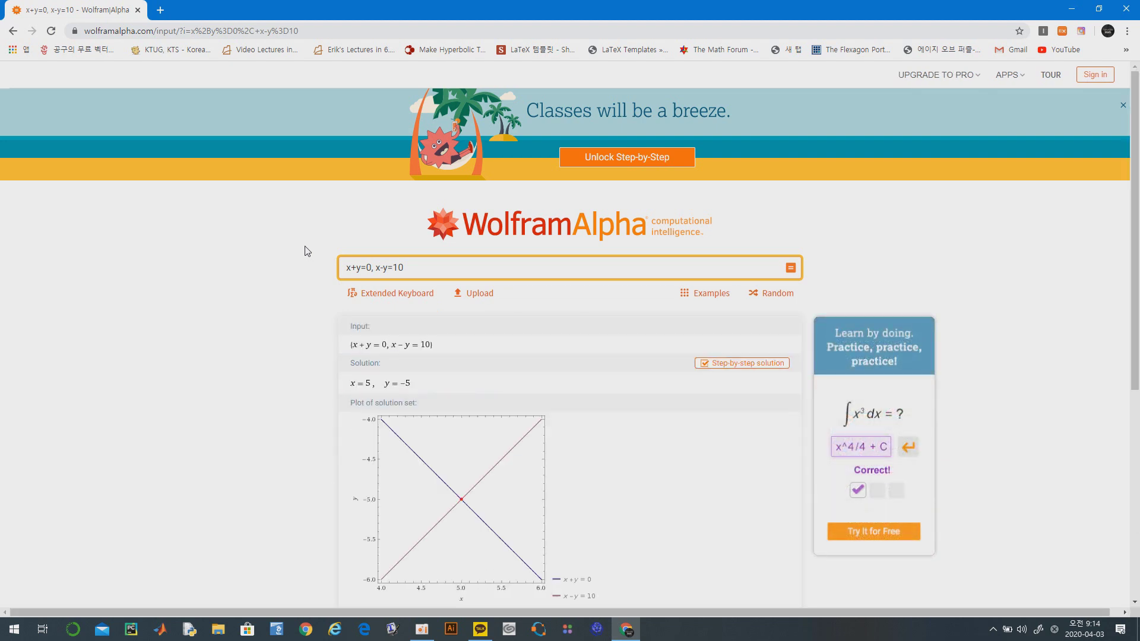
# Replace the query with the general cubic "a x^3 + b x^2 + c x + d = 0", compute it, and look through its solutions.
pyautogui.hotkey('ctrl', 'a')
pyautogui.press('BackSpace')
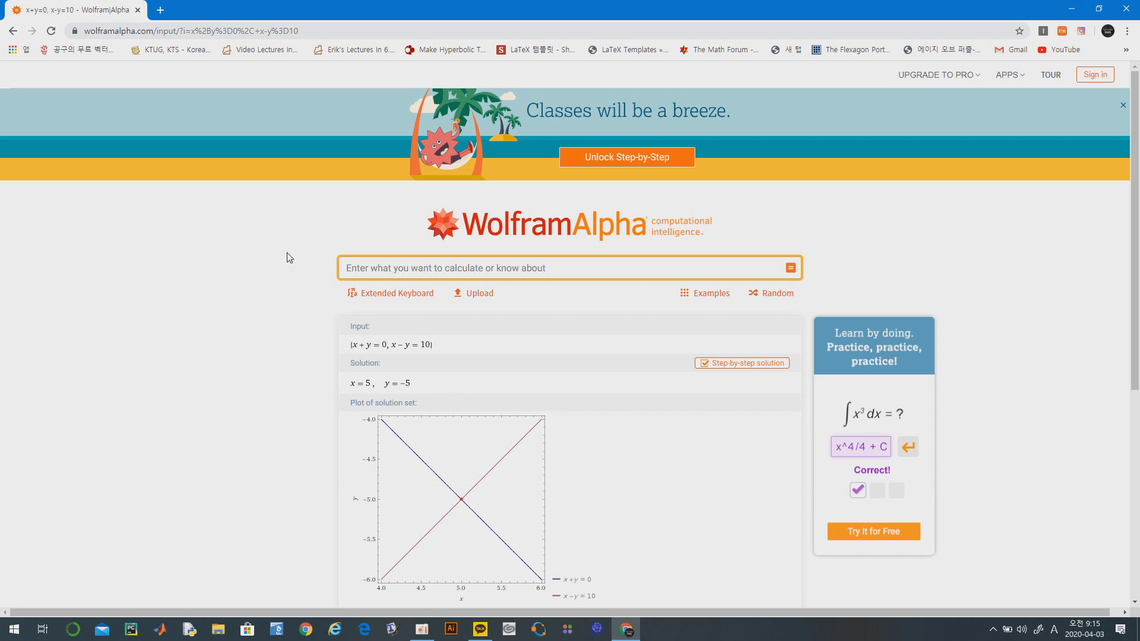
pyautogui.write('a')
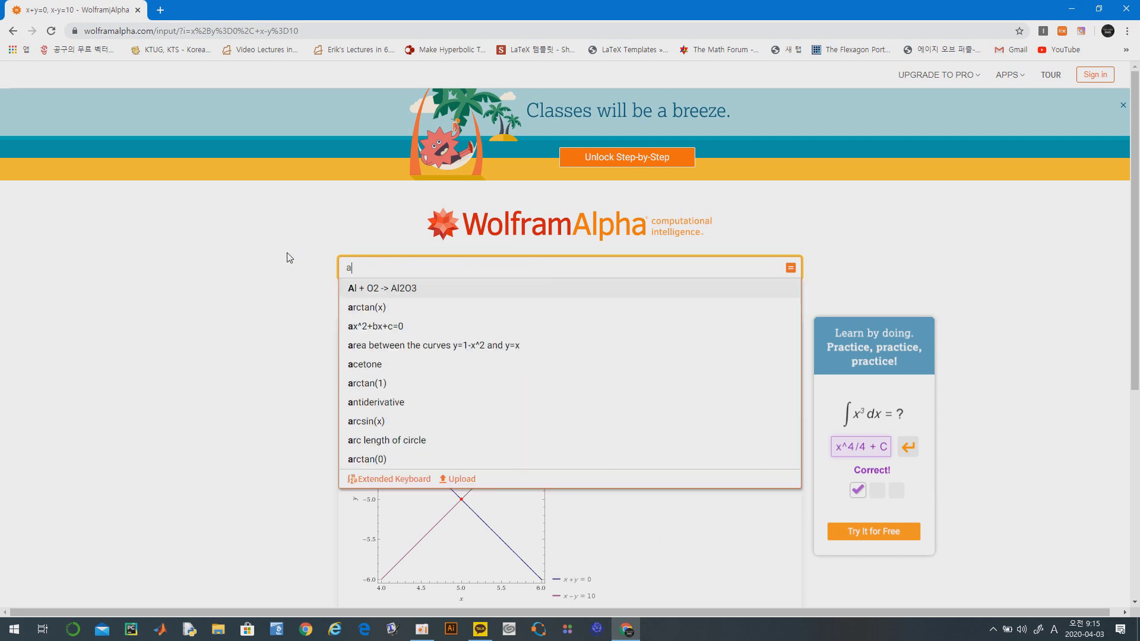
pyautogui.write(' x^3 ')
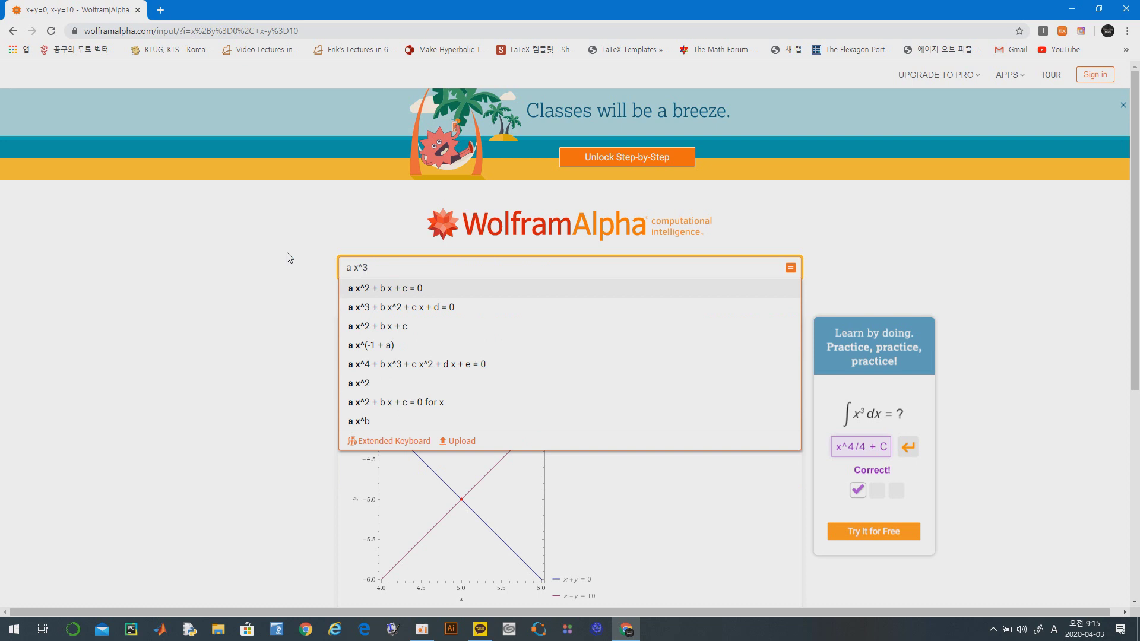
pyautogui.write('+ b')
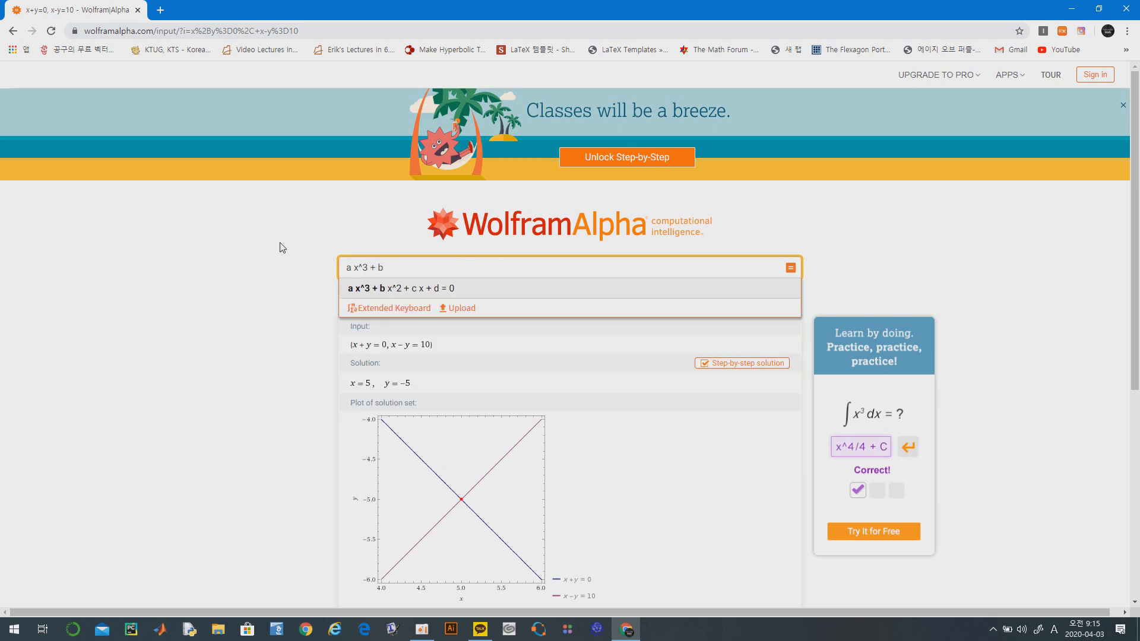
pyautogui.click(401, 290)
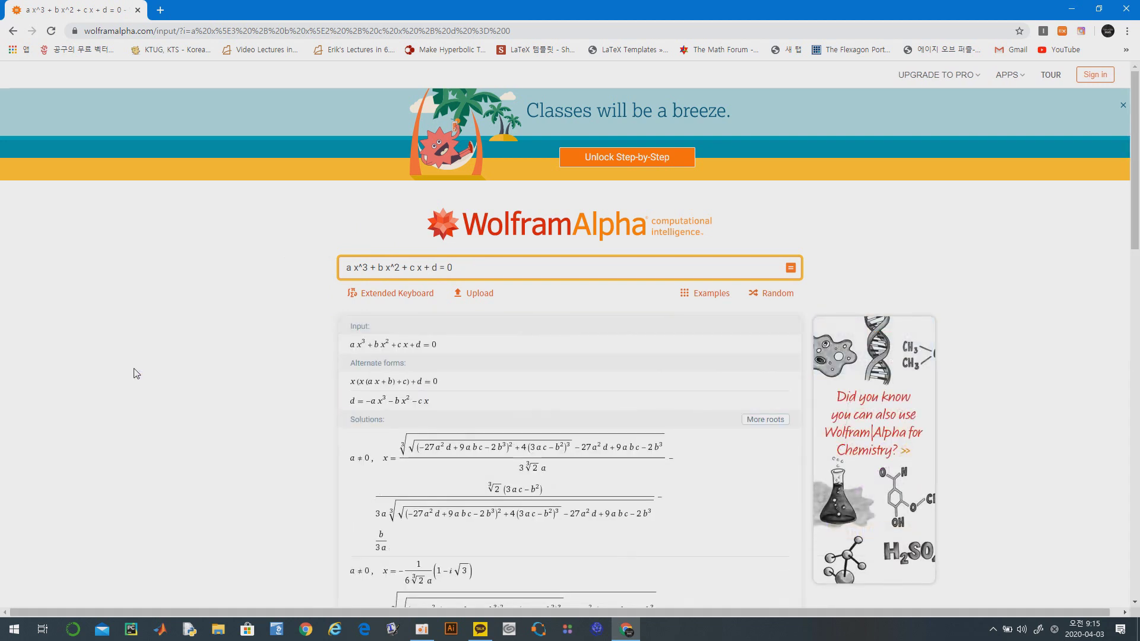
pyautogui.scroll(-5, 208, 425)
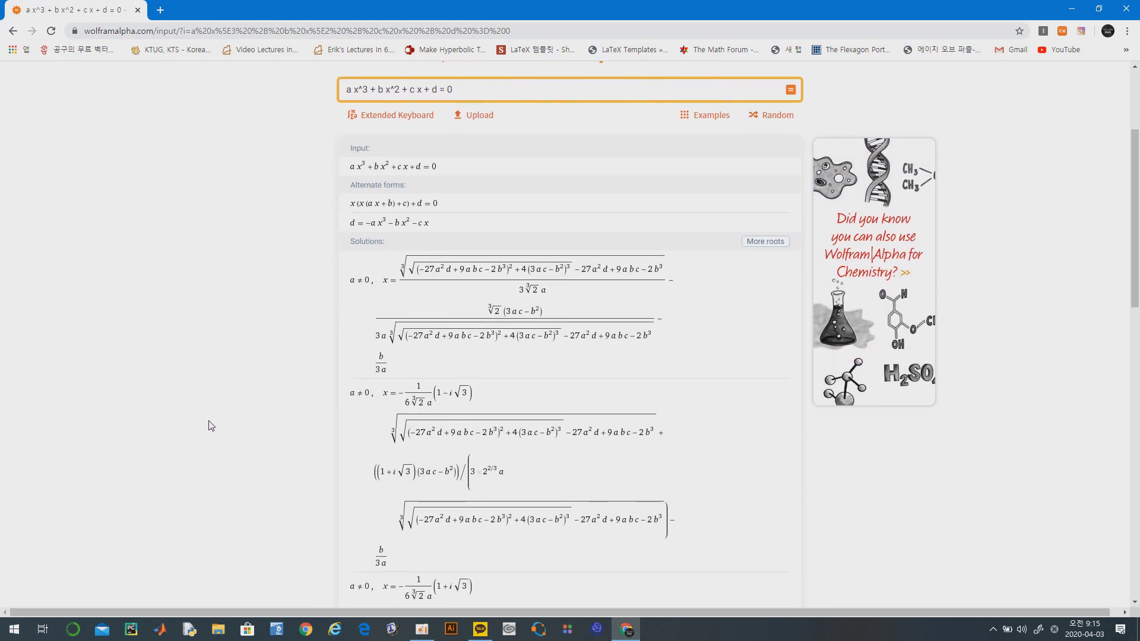
pyautogui.scroll(-13, 209, 425)
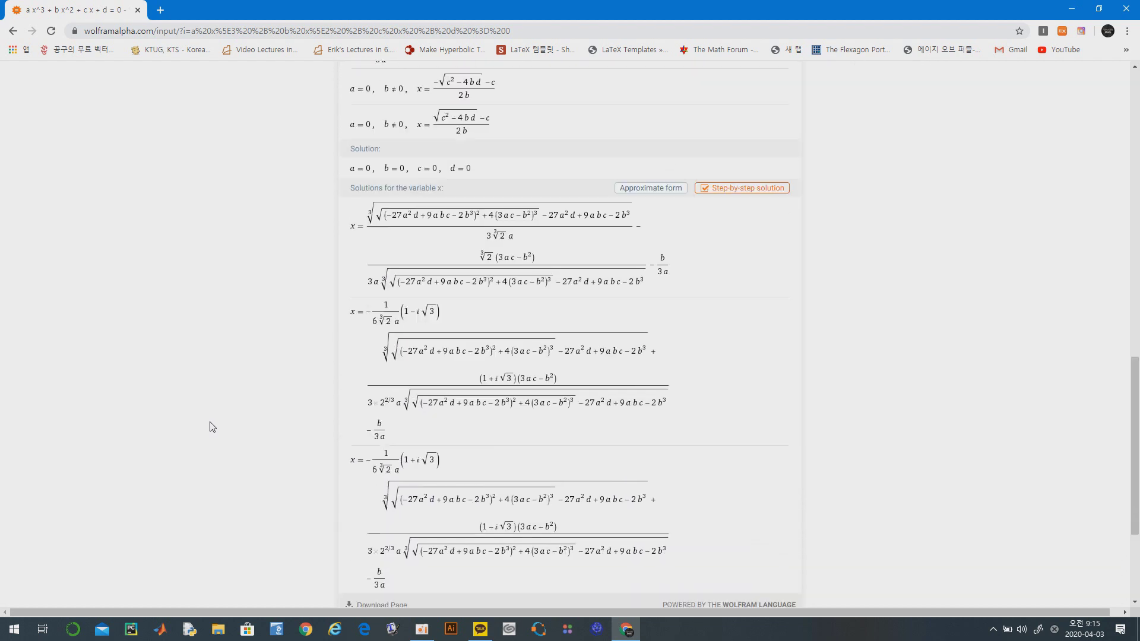
pyautogui.scroll(18, 213, 425)
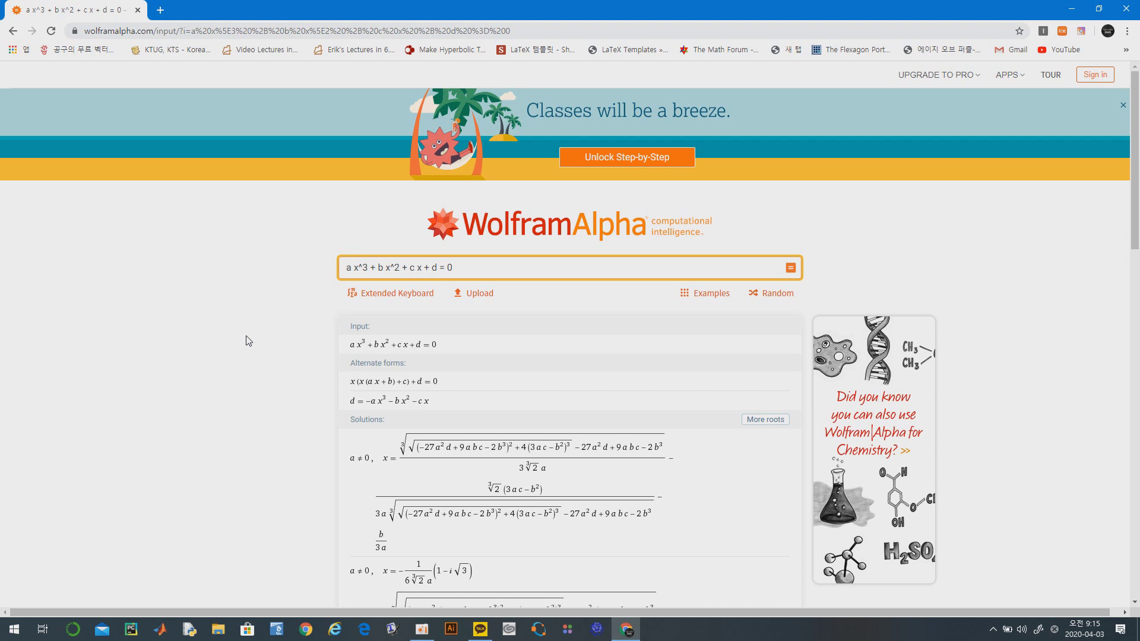
# Replace the cubic query with "a x^2 -4x +1 =0" and compute its solutions.
pyautogui.hotkey('ctrl', 'a')
pyautogui.write('ax')
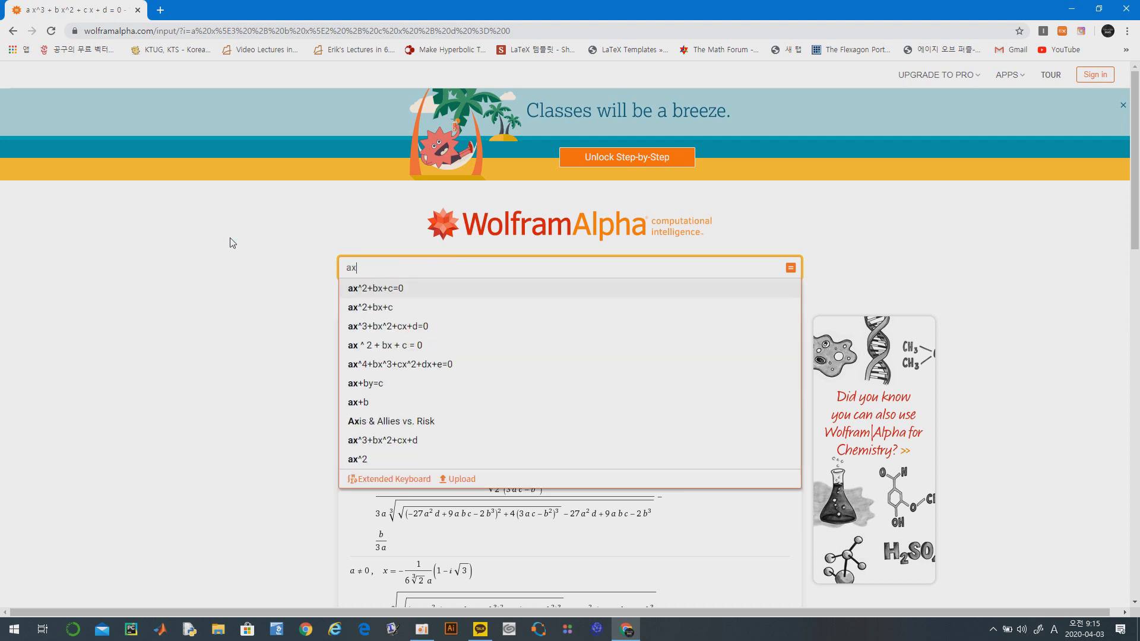
pyautogui.press('BackSpace')
pyautogui.write('x^2 ')
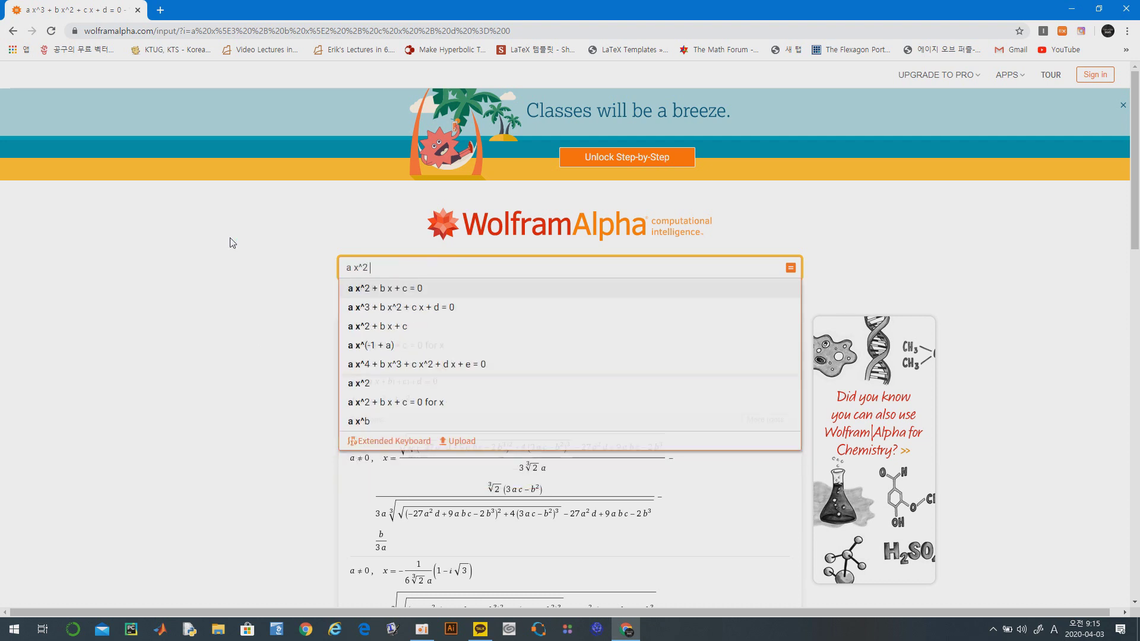
pyautogui.write('-4x +1 =0')
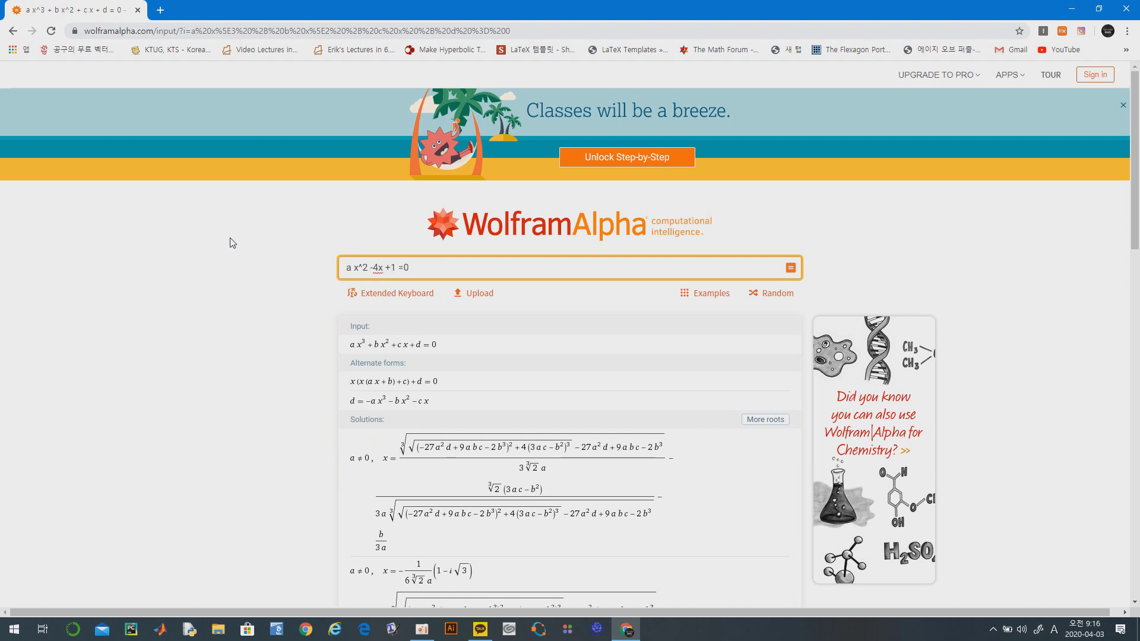
pyautogui.press('Return')
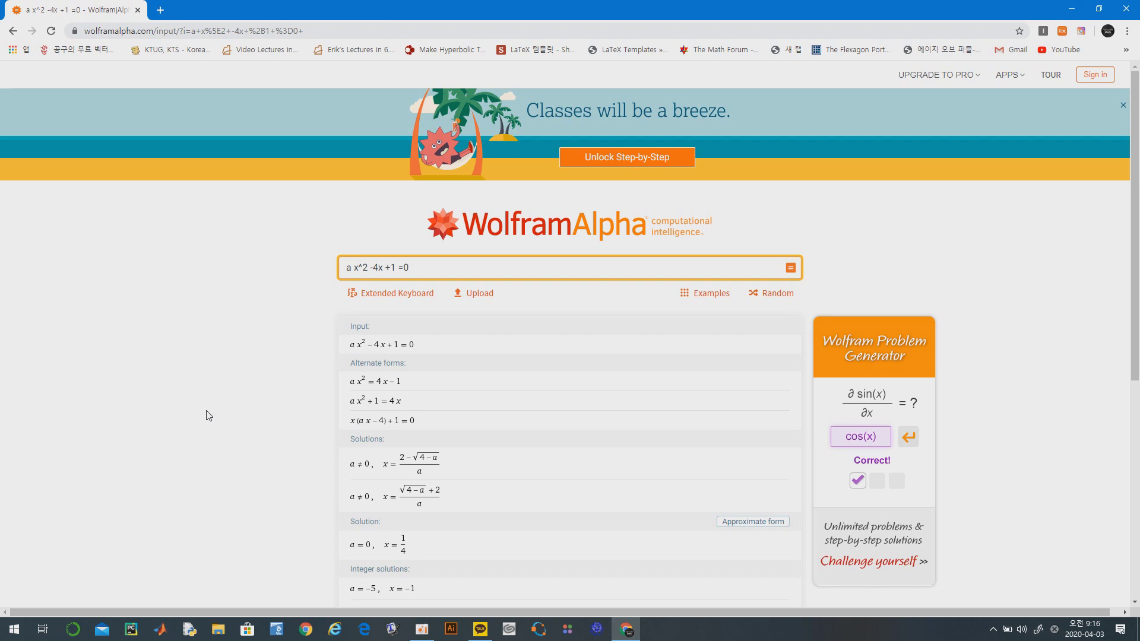
# Append "for a" to the quadratic query to solve the equation for the coefficient a.
pyautogui.click(433, 266)
pyautogui.write('for a')
pyautogui.press('Return')
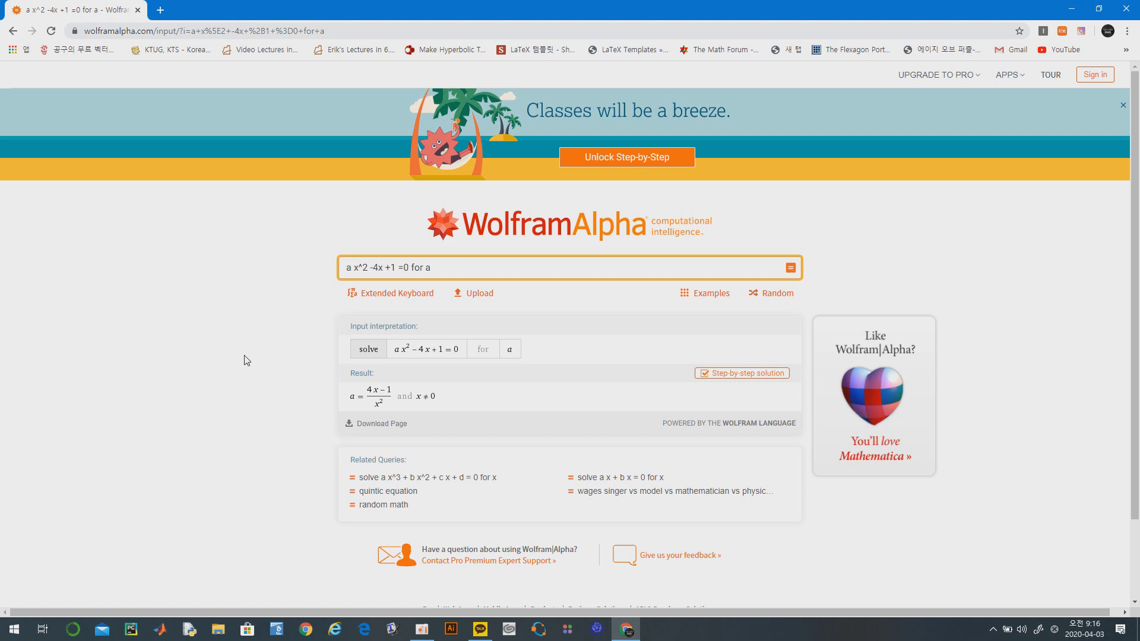
# Replace the query with the system "x = 1 +2a, y = 9 + 2 x a" and compute it.
pyautogui.hotkey('ctrl', 'a')
pyautogui.write('x = 1 +2a, y = 9 + 2 x a')
pyautogui.press('Return')
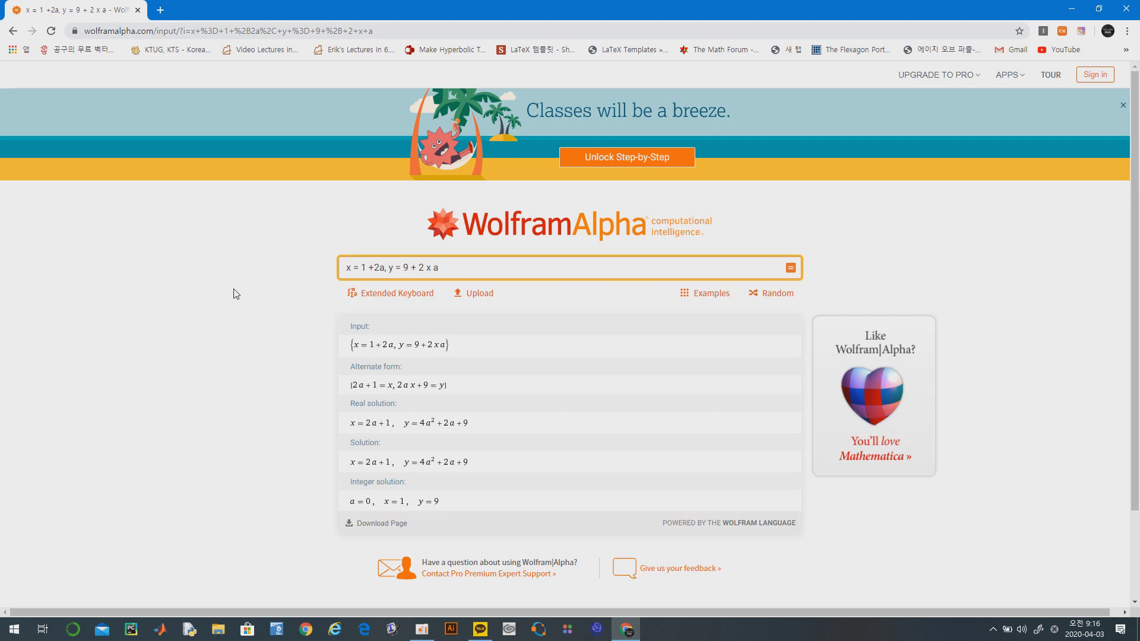
# Append "for x, a" to the system query to solve it for those two variables.
pyautogui.click(546, 267)
pyautogui.write('for x, a')
pyautogui.press('Return')
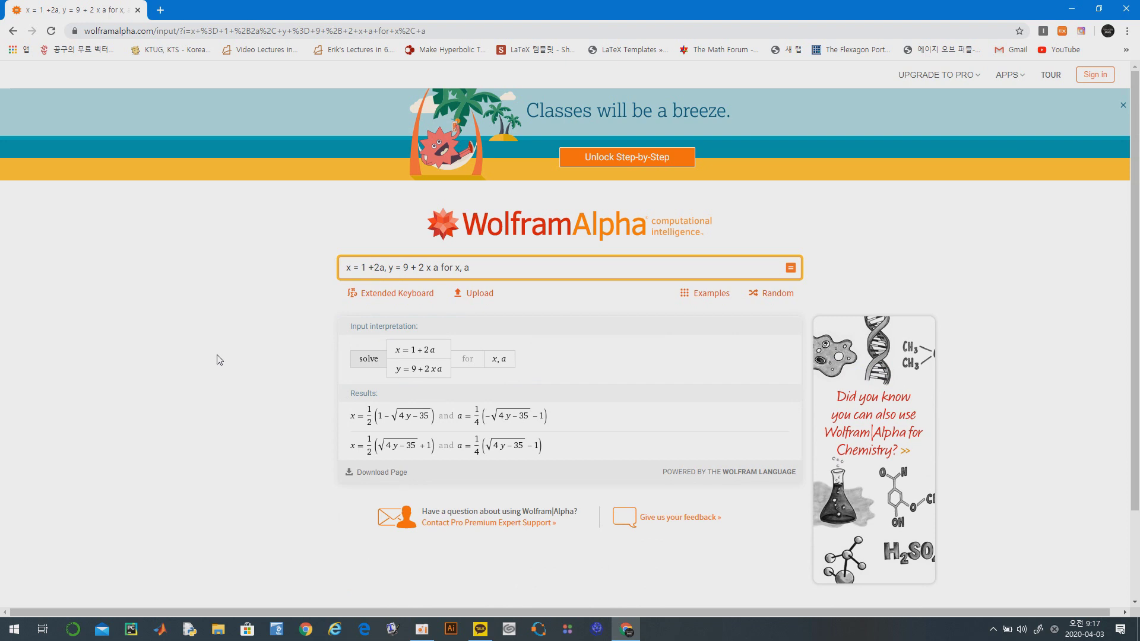
# Replace the system query with "sin x = cos x", compute it, and review the general solution.
pyautogui.hotkey('ctrl', 'a')
pyautogui.write('si')
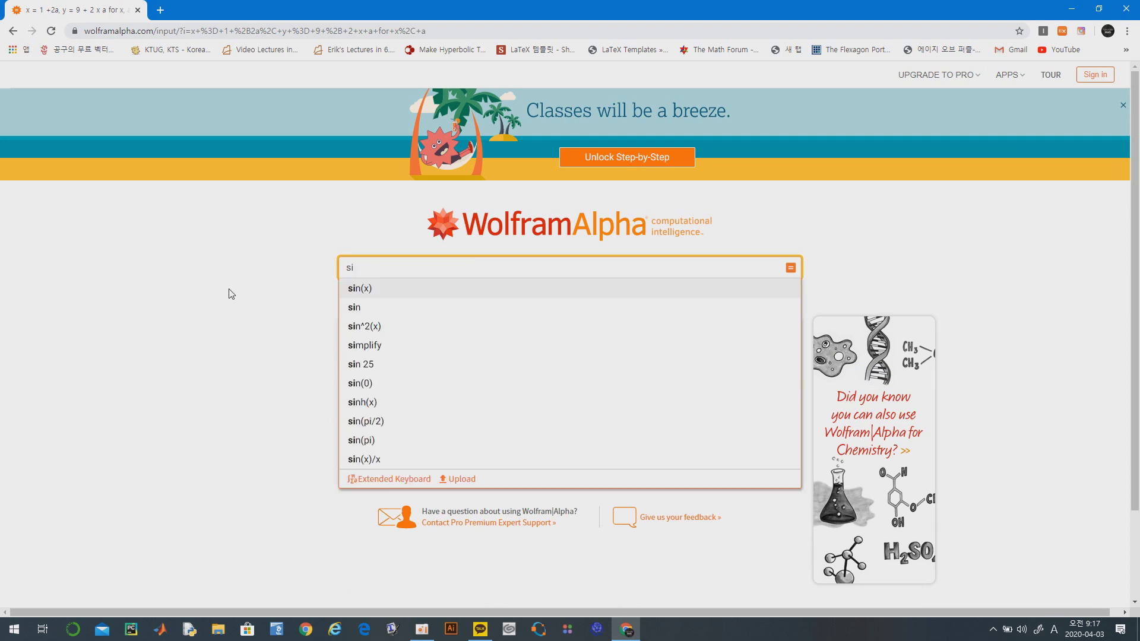
pyautogui.write('n x = cos x')
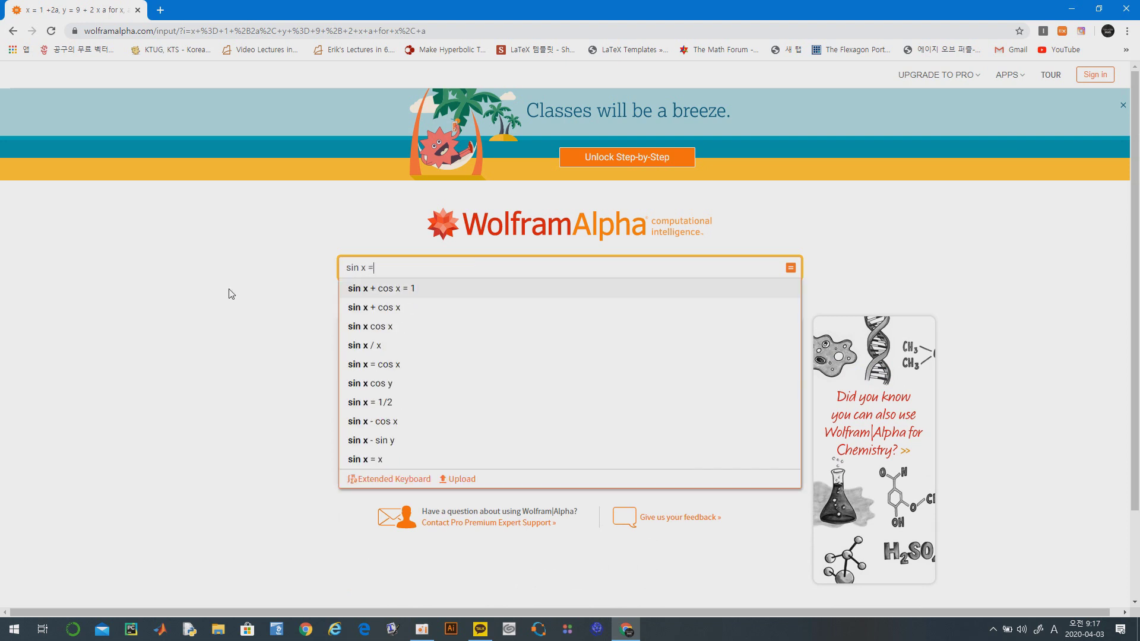
pyautogui.press('Return')
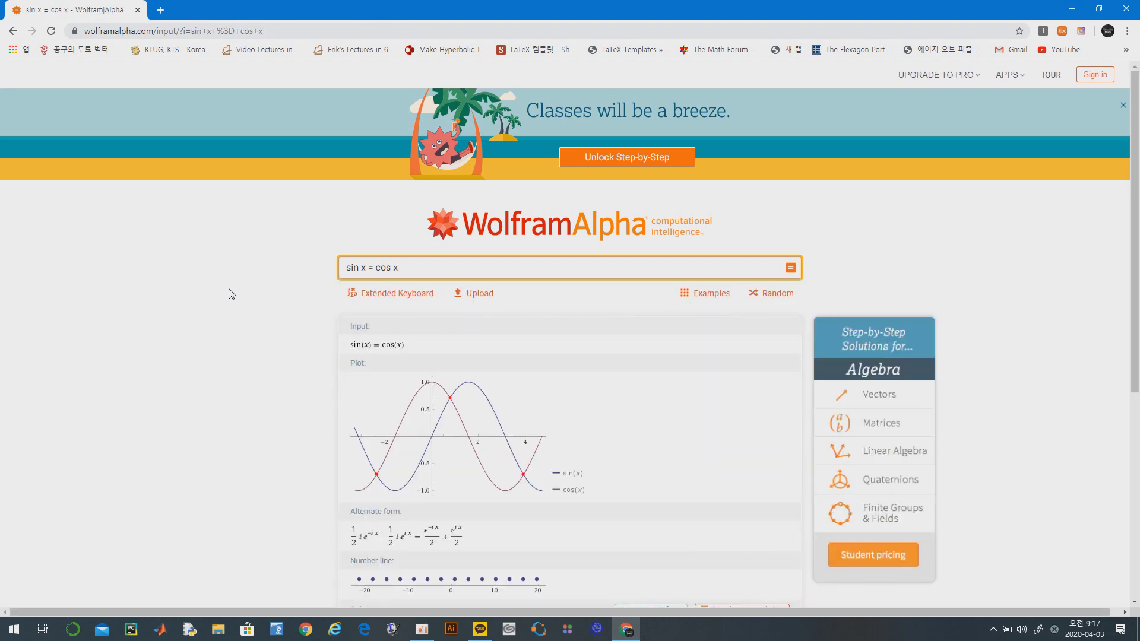
pyautogui.scroll(-3, 232, 293)
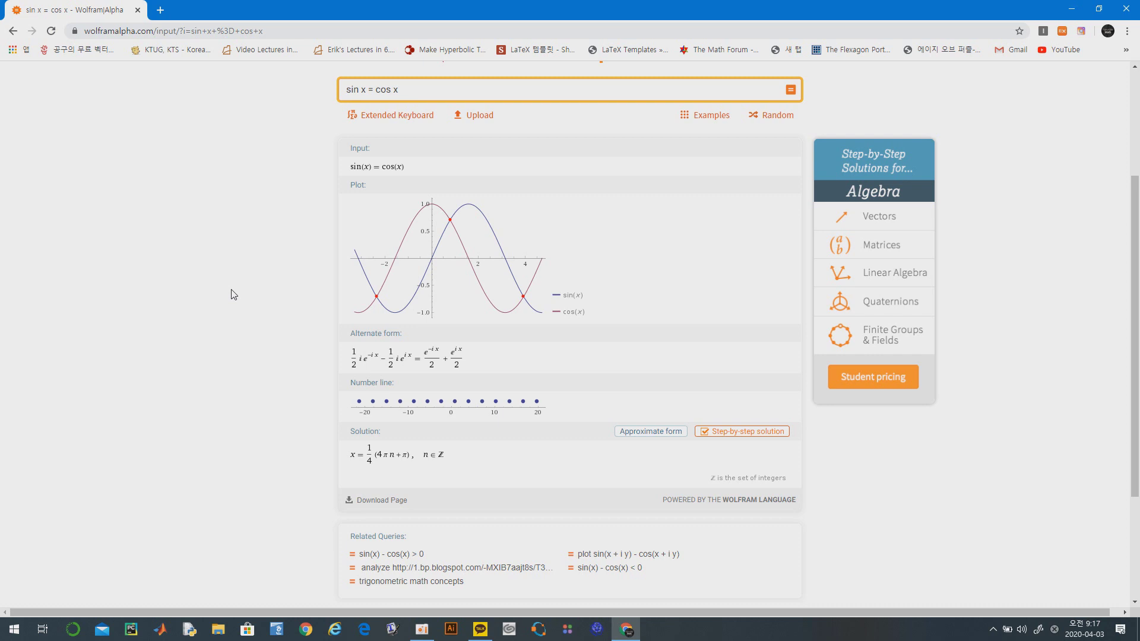
# Replace the trigonometric query with the modular equation "3x = 1 (mod 5)" and compute it.
pyautogui.scroll(3, 221, 368)
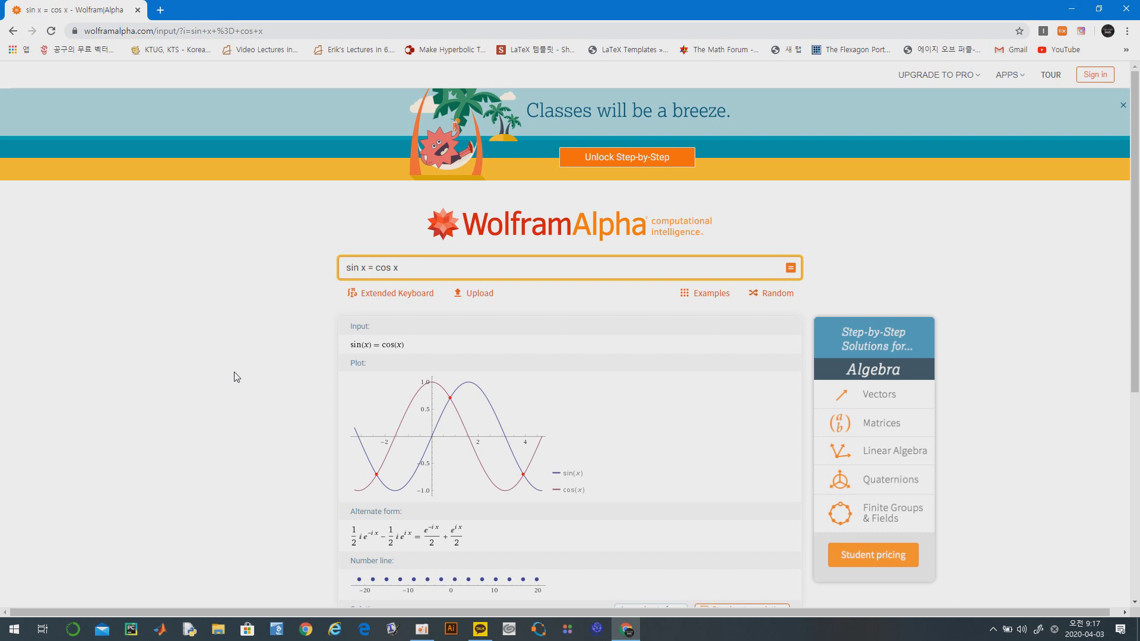
pyautogui.moveTo(398, 269); pyautogui.dragTo(254, 274)
pyautogui.write('3x = 1 (mod 5)')
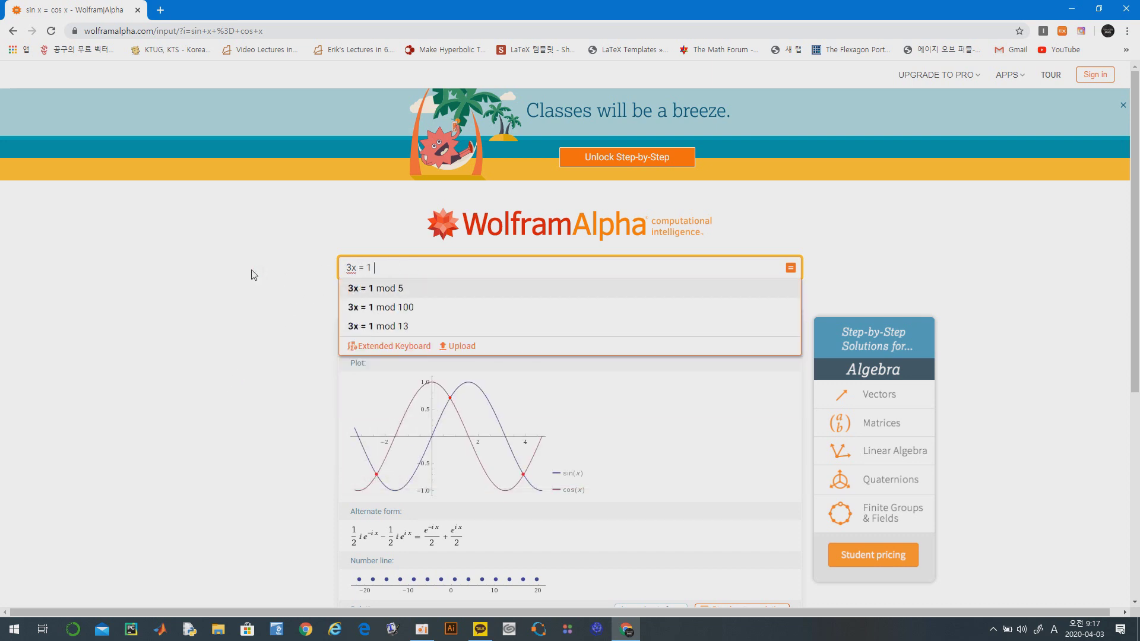
pyautogui.press('Return')
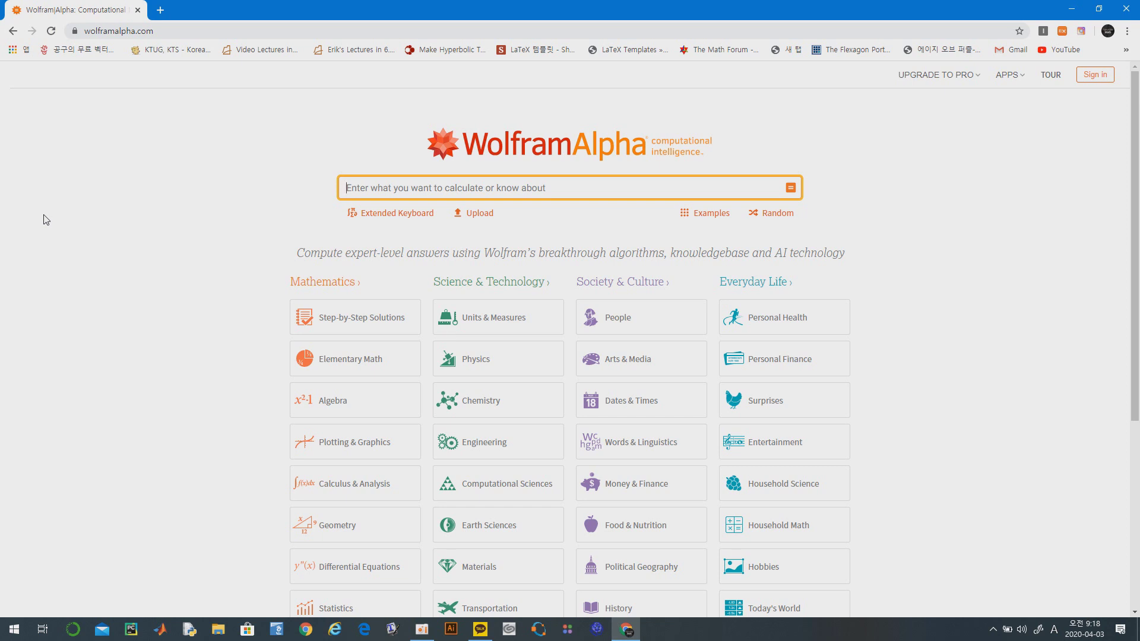
pyautogui.write('reduc')
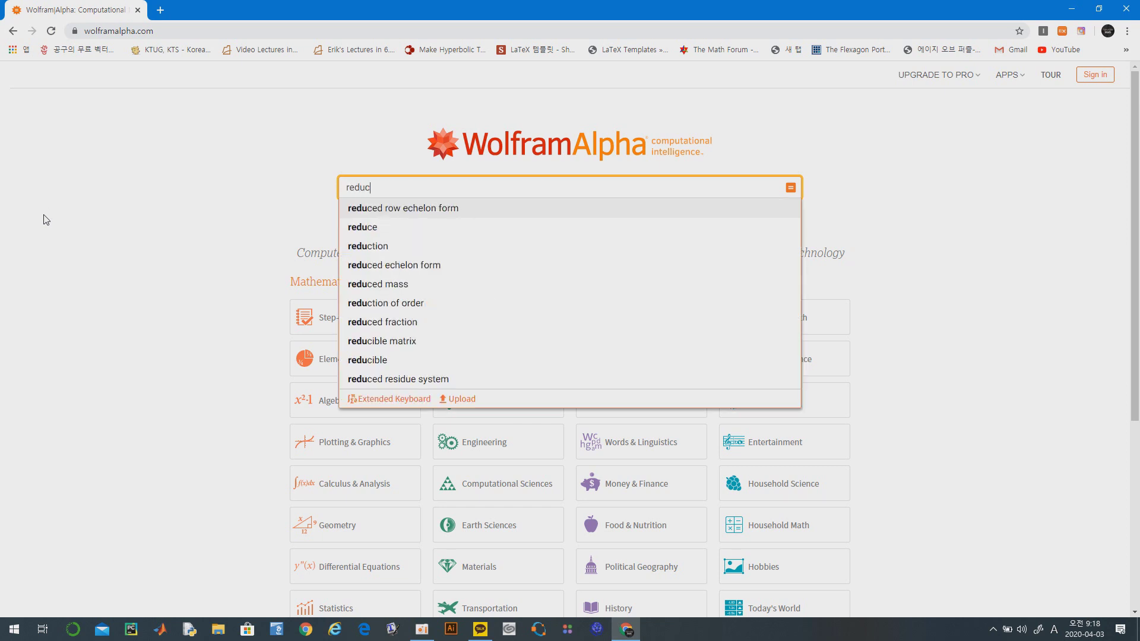
pyautogui.write('e')
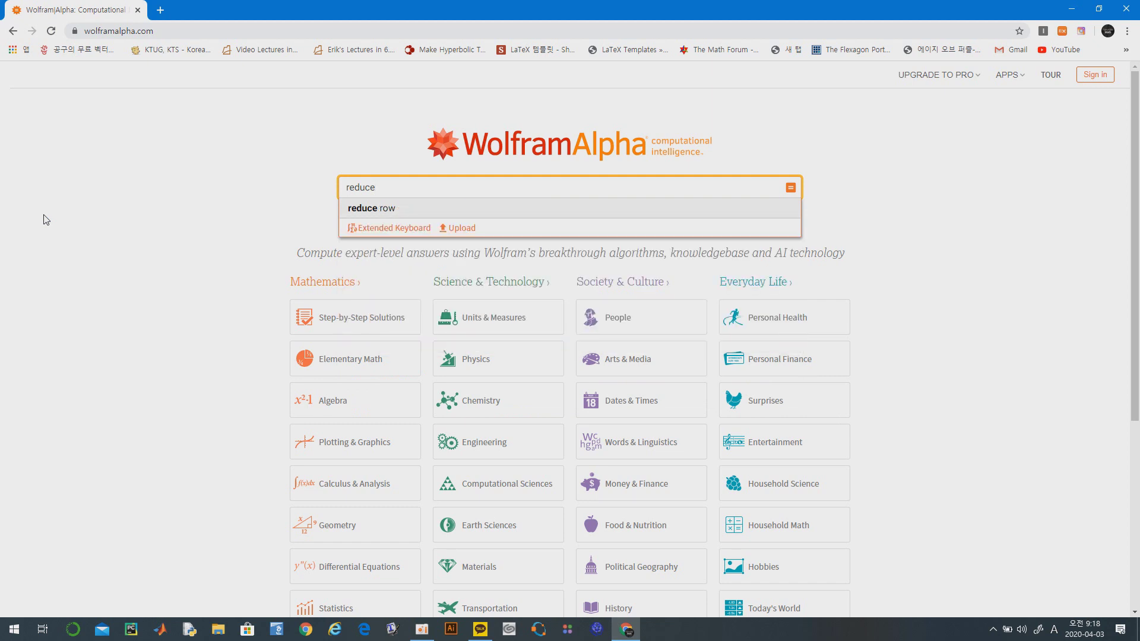
pyautogui.press('BackSpace')
pyautogui.press('BackSpace')
pyautogui.press('BackSpace')
pyautogui.press('BackSpace')
pyautogui.press('BackSpace')
pyautogui.press('BackSpace')
pyautogui.press('BackSpace')
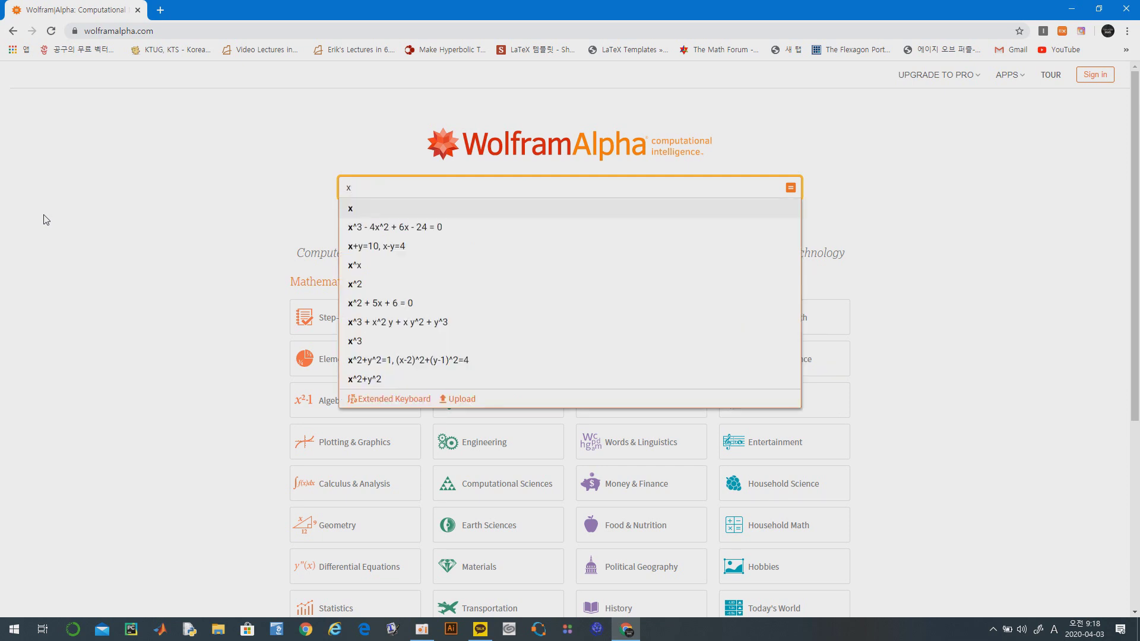
# Enter the quadratic inequality "x^2 - 2x -3 < 0", compute it, and review its solution.
pyautogui.write('^2 - 2x -3 < 0')
pyautogui.press('Return')
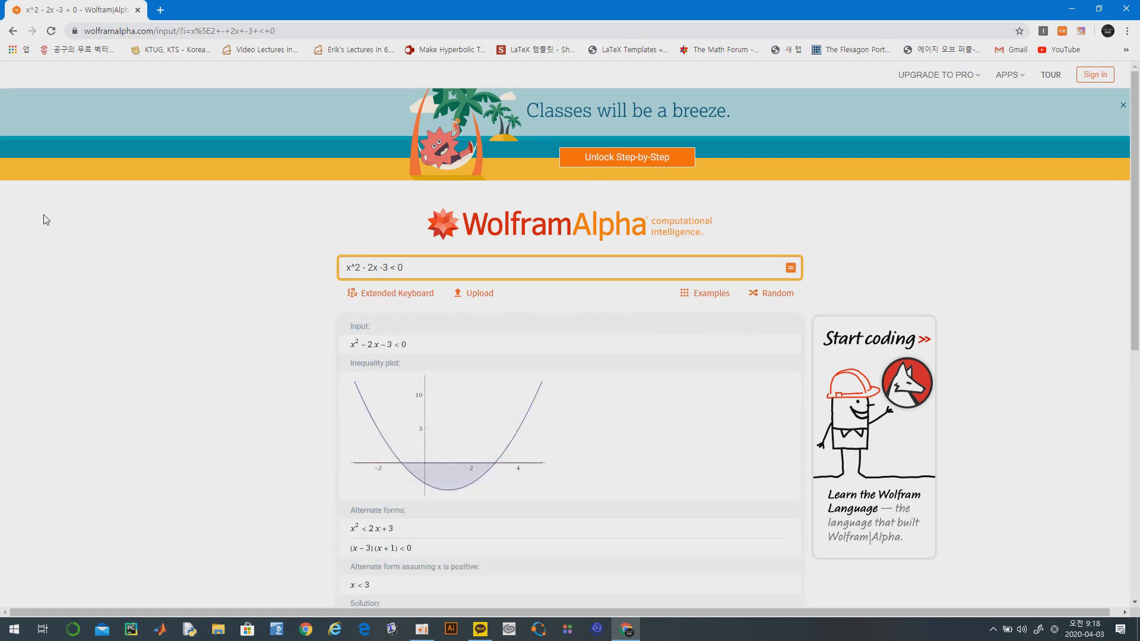
pyautogui.scroll(-3, 173, 338)
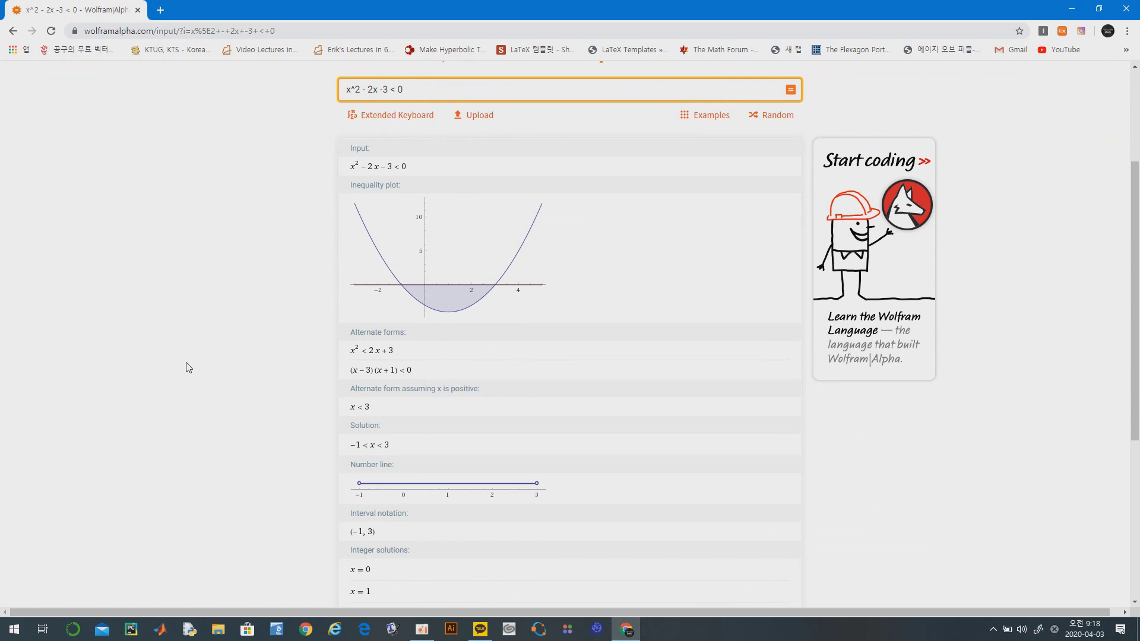
# Append "&& x^2 - 2x -1 >= 0" to the inequality query and compute the combined condition.
pyautogui.click(448, 90)
pyautogui.write('&& x^2 - 2x -1 >- 0= 0')
pyautogui.press('Return')
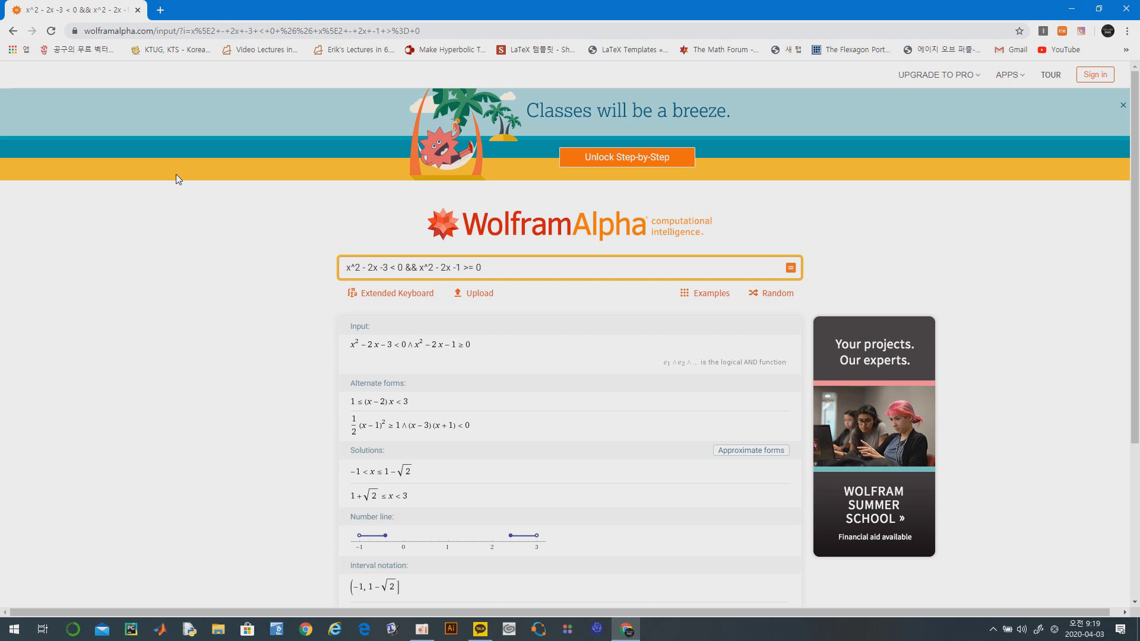
# Change the logical operator between the two inequalities from "&&" to "||" and compute the query.
pyautogui.press('BackSpace')
pyautogui.press('BackSpace')
pyautogui.write('||')
pyautogui.press('Return')
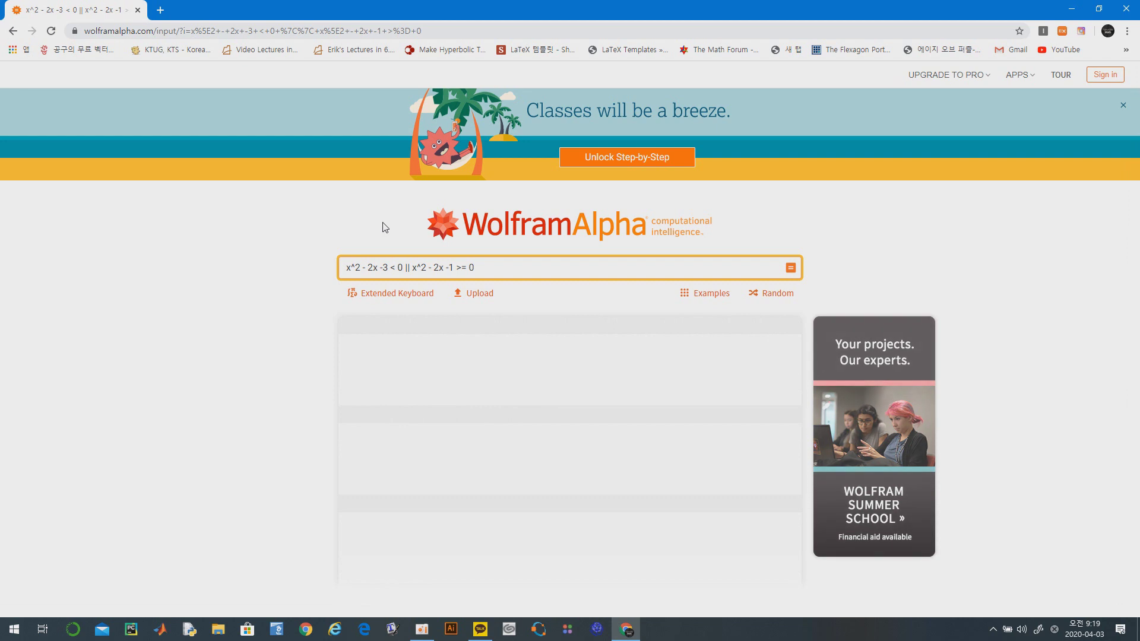